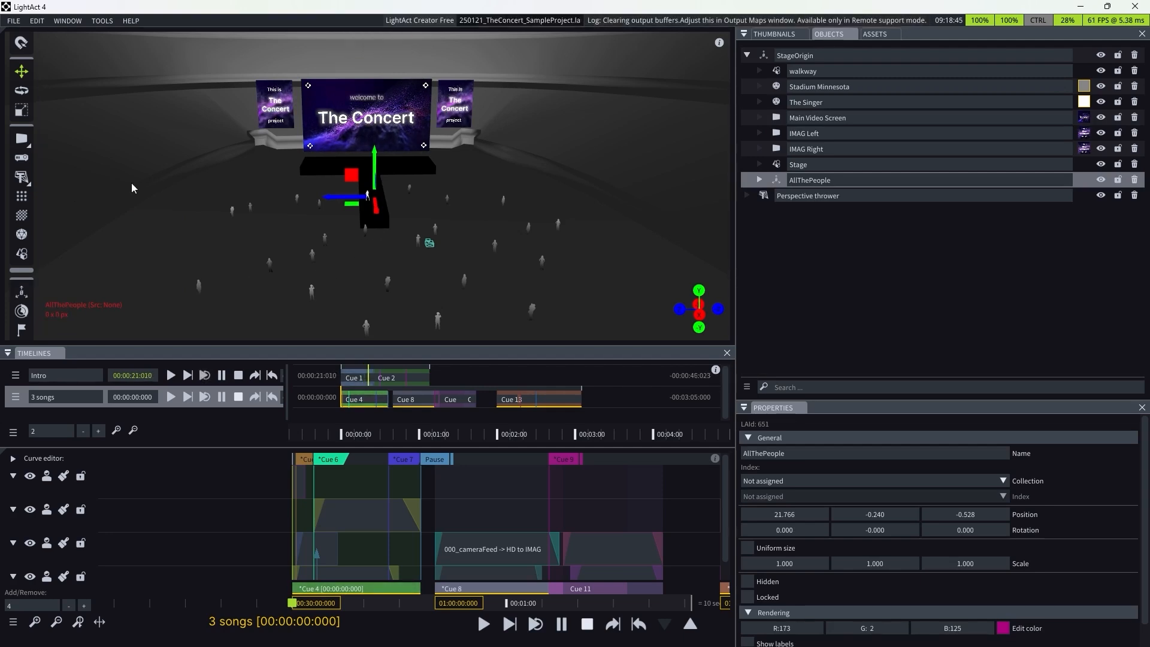
Step: Select the Main Video Screen and place the loopMIDI and TimecodeSender windows side by side over the stage view
{"action": "left_click", "coordinate": [305, 112]}
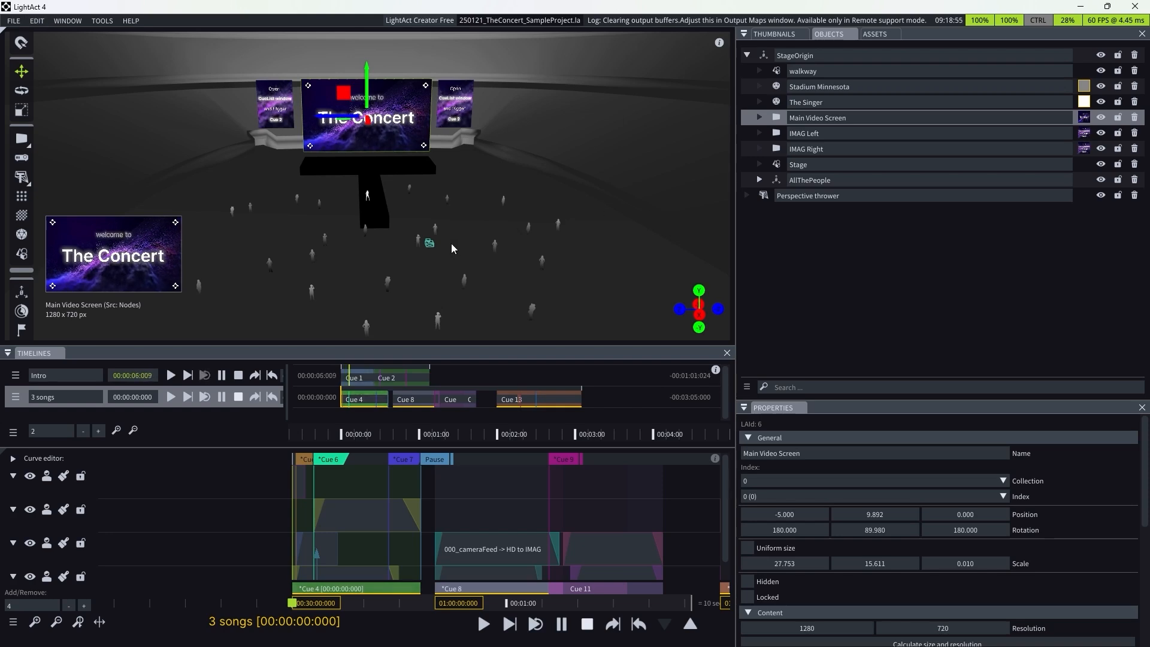
{"action": "left_click_drag", "start_coordinate": [0, 209], "coordinate": [350, 210]}
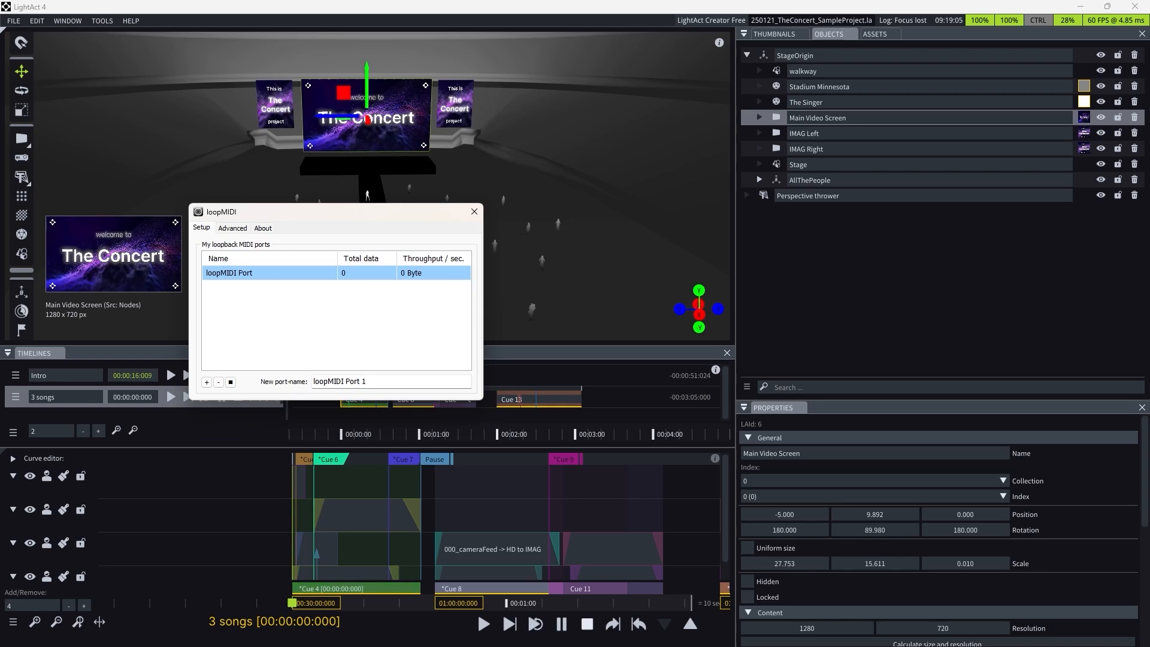
{"action": "key", "text": "alt+Tab"}
{"action": "left_click_drag", "start_coordinate": [474, 415], "coordinate": [537, 216]}
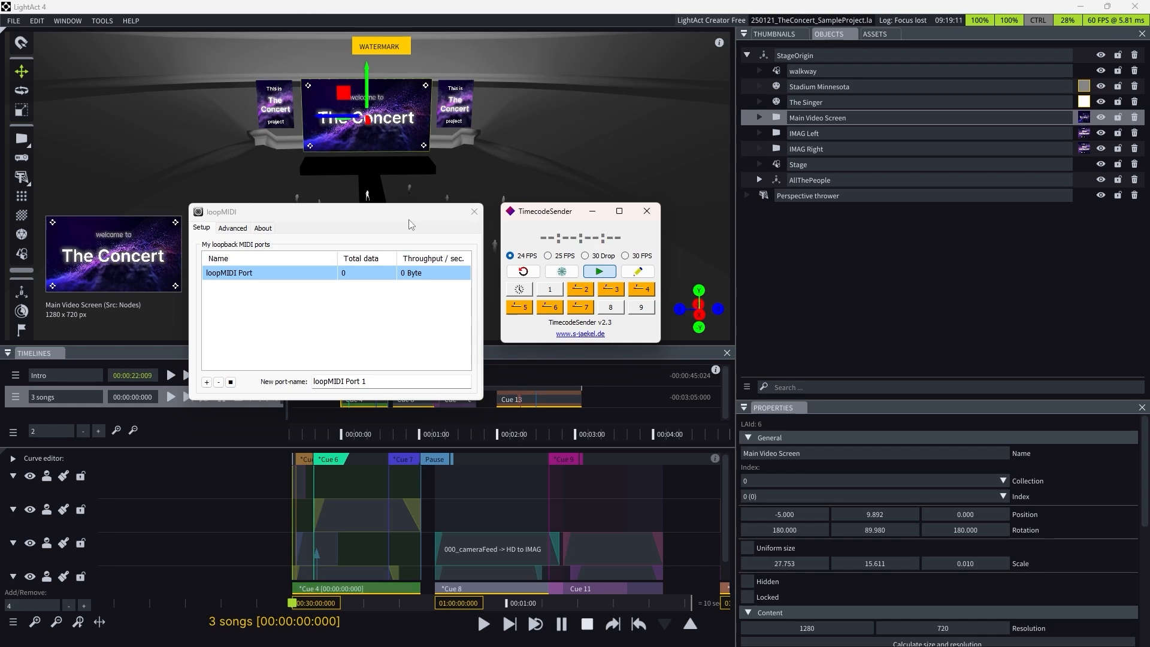
{"action": "left_click", "coordinate": [279, 213]}
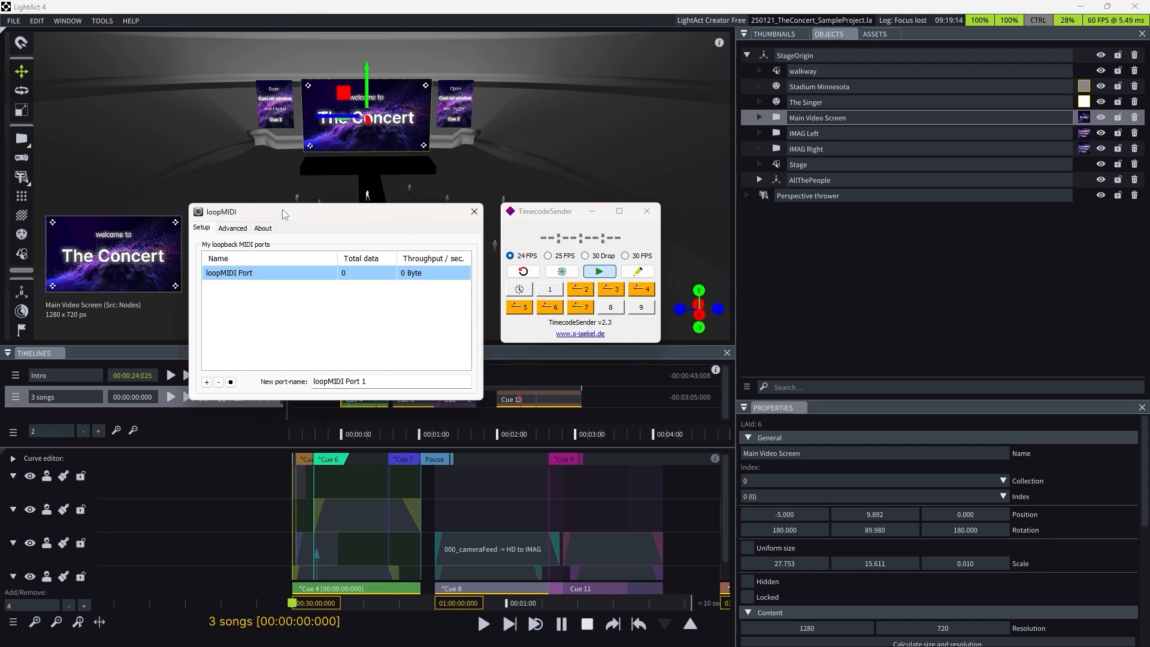
Step: Show the devices in LightAct, refresh the MIDI Receiver's local sources and start receiving from loopMIDI Port 0
{"action": "left_click", "coordinate": [291, 1]}
{"action": "key", "text": "ctrl+d"}
{"action": "left_click_drag", "start_coordinate": [209, 192], "coordinate": [531, 192]}
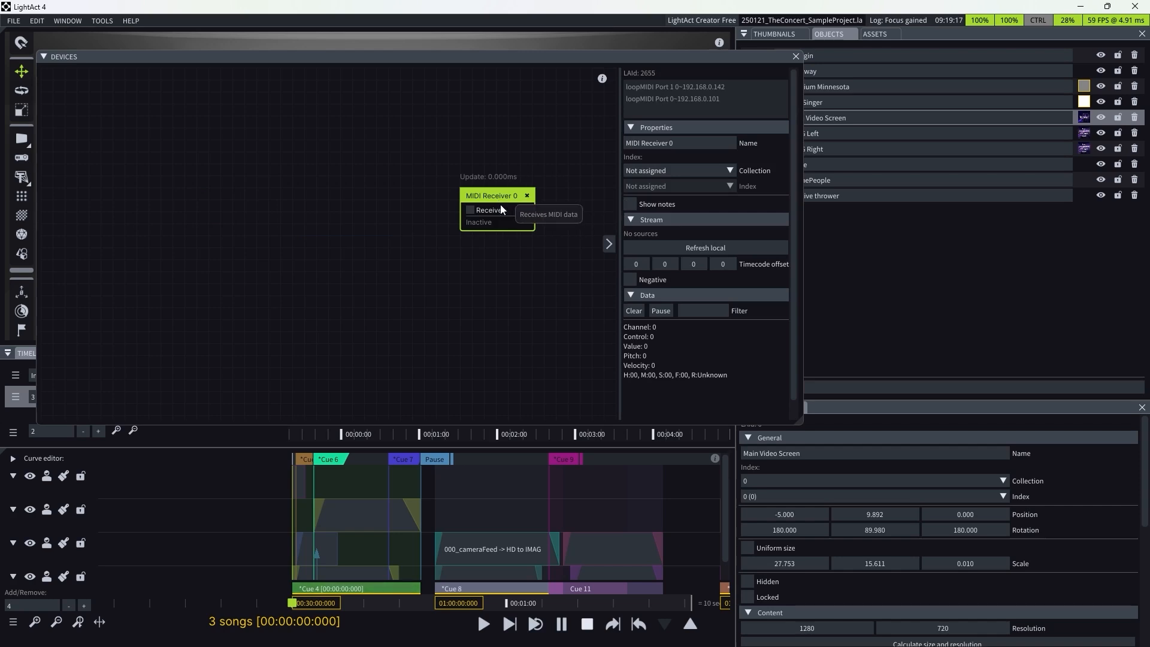
{"action": "left_click", "coordinate": [691, 247]}
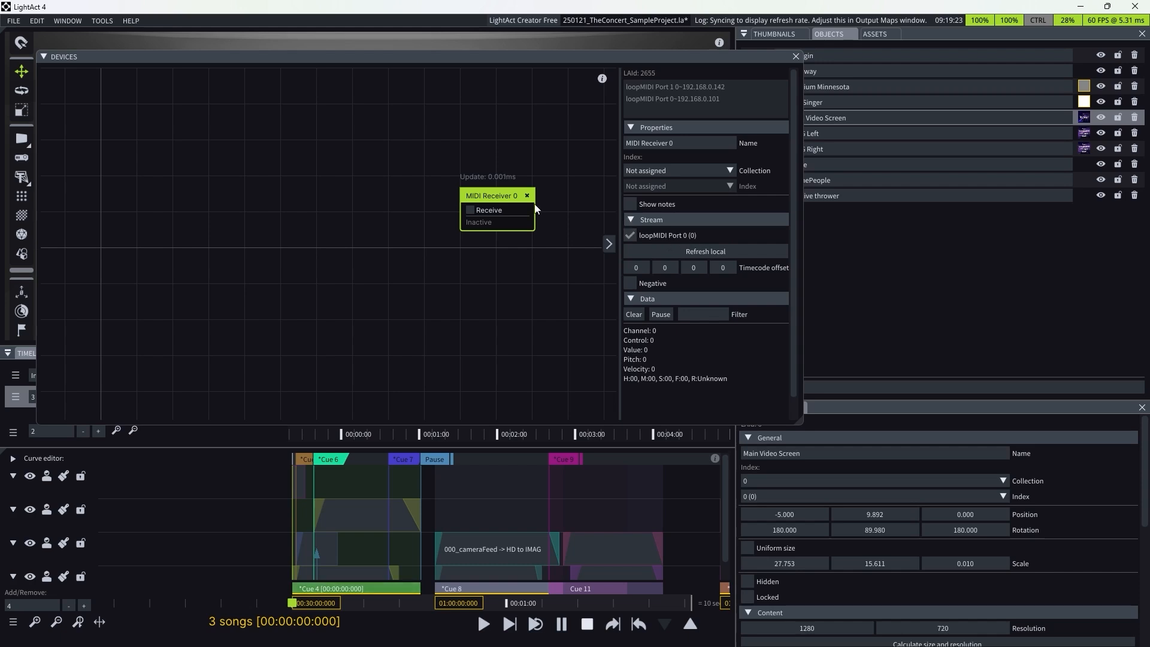
{"action": "left_click", "coordinate": [470, 211]}
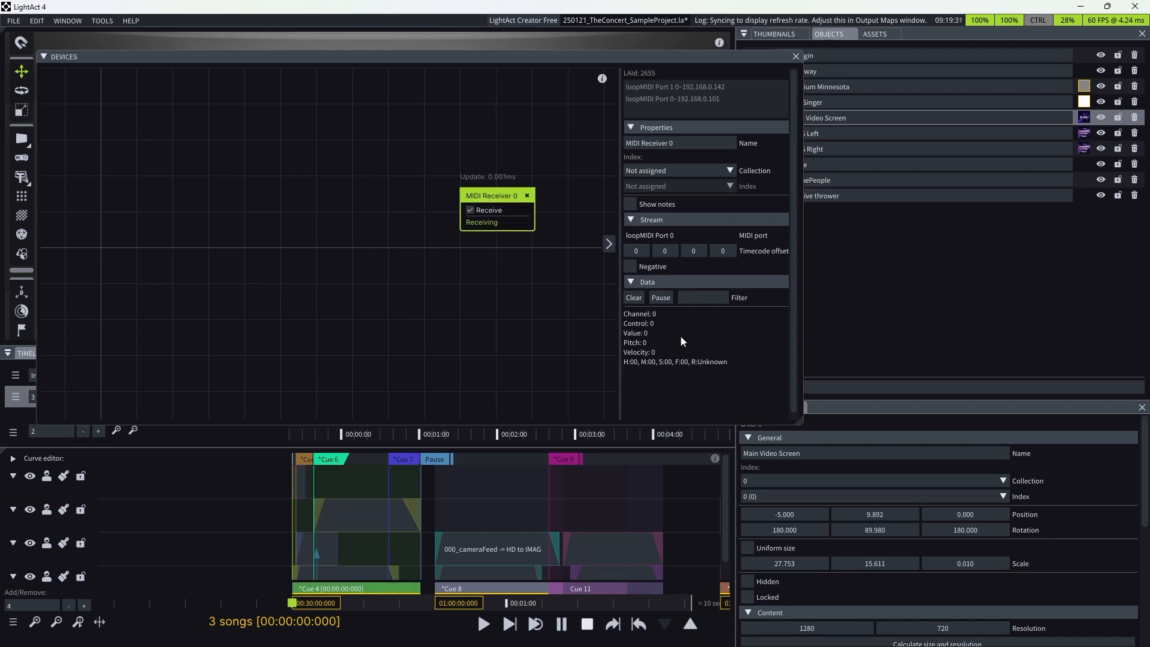
Step: Switch to TimecodeSender, send a test timecode at 24 FPS, and return to the MIDI Receiver in LightAct
{"action": "left_click", "coordinate": [1045, 634]}
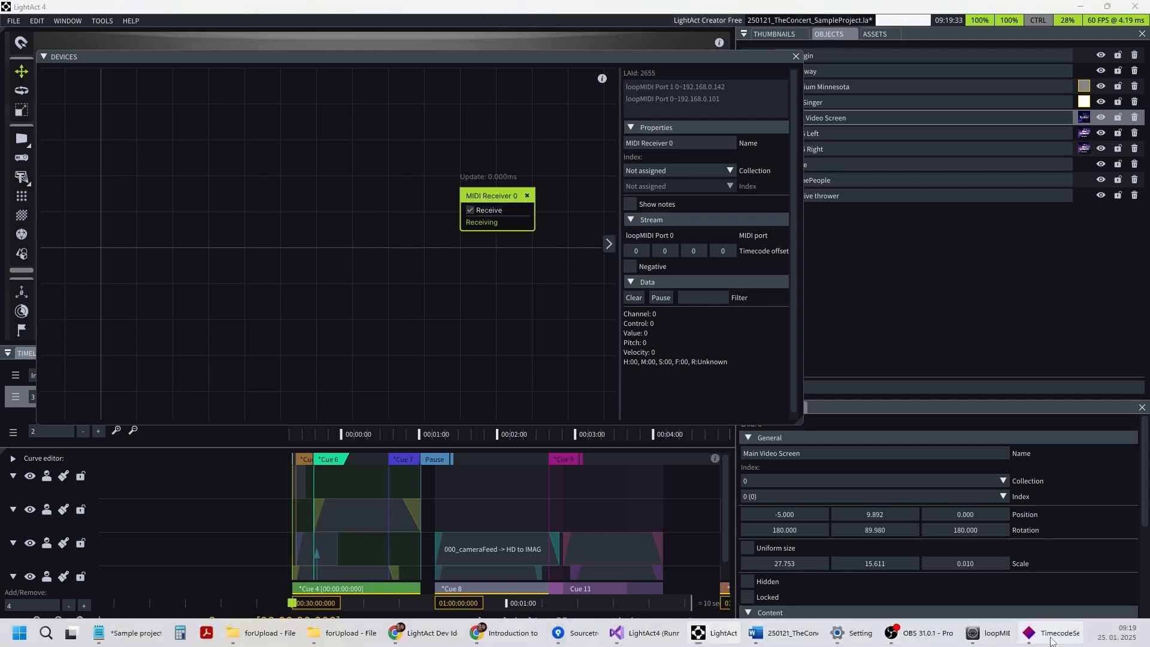
{"action": "left_click", "coordinate": [599, 272]}
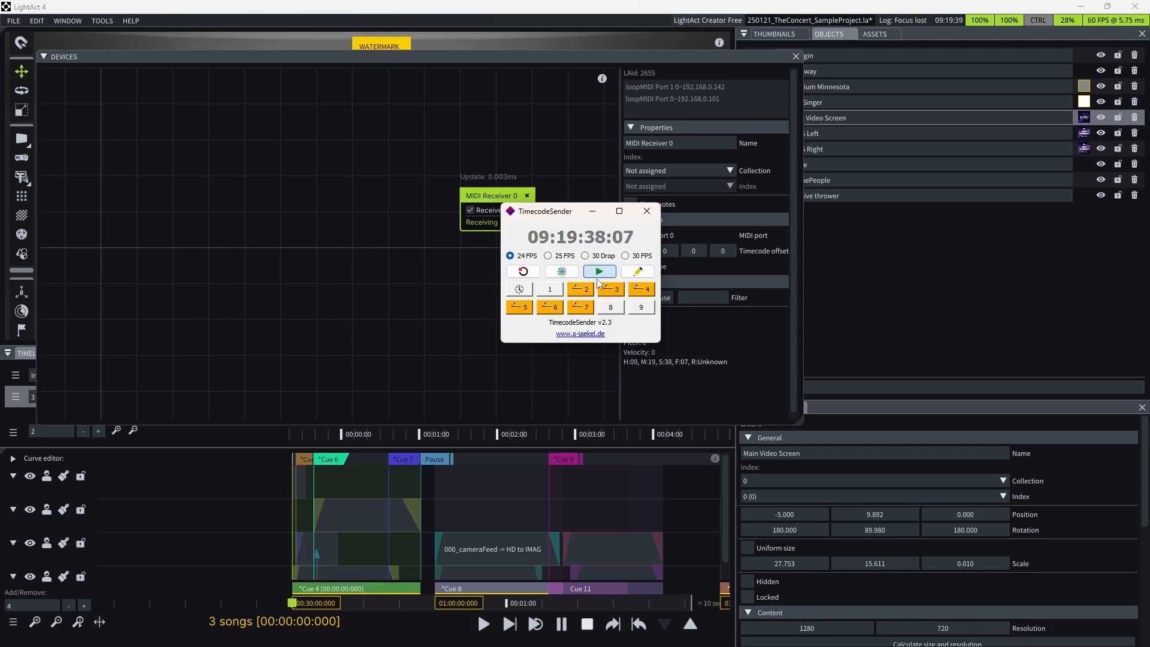
{"action": "left_click", "coordinate": [650, 131]}
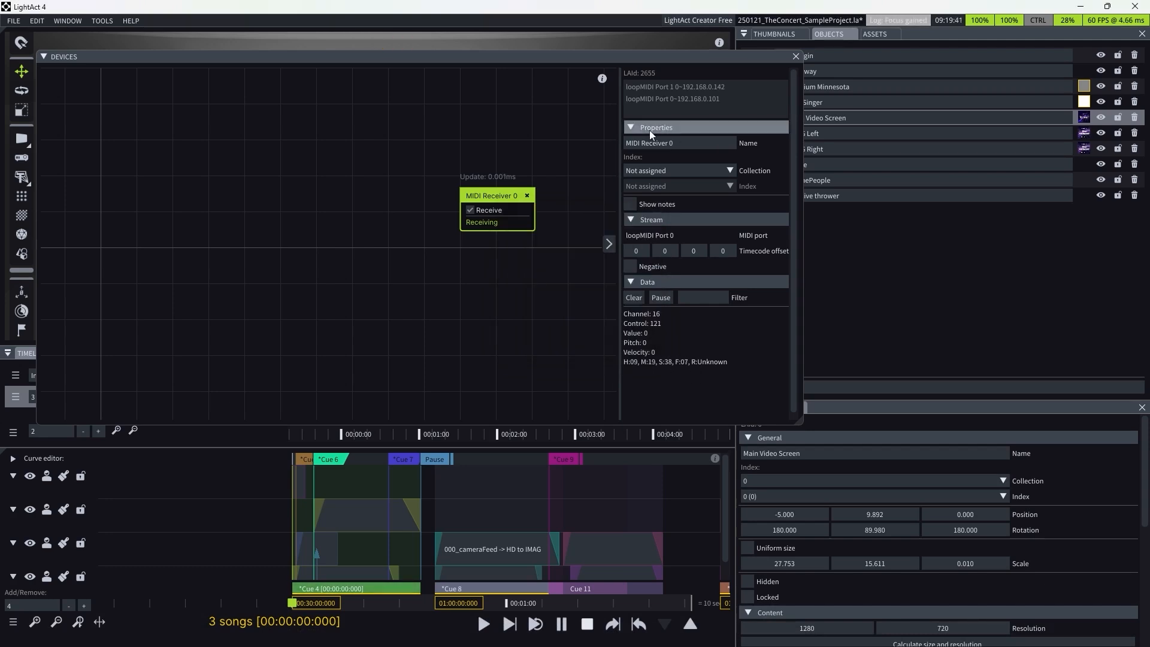
Step: Close the Devices window, read the opening pages of the concert brief in Word, and return to LightAct
{"action": "left_click", "coordinate": [43, 57]}
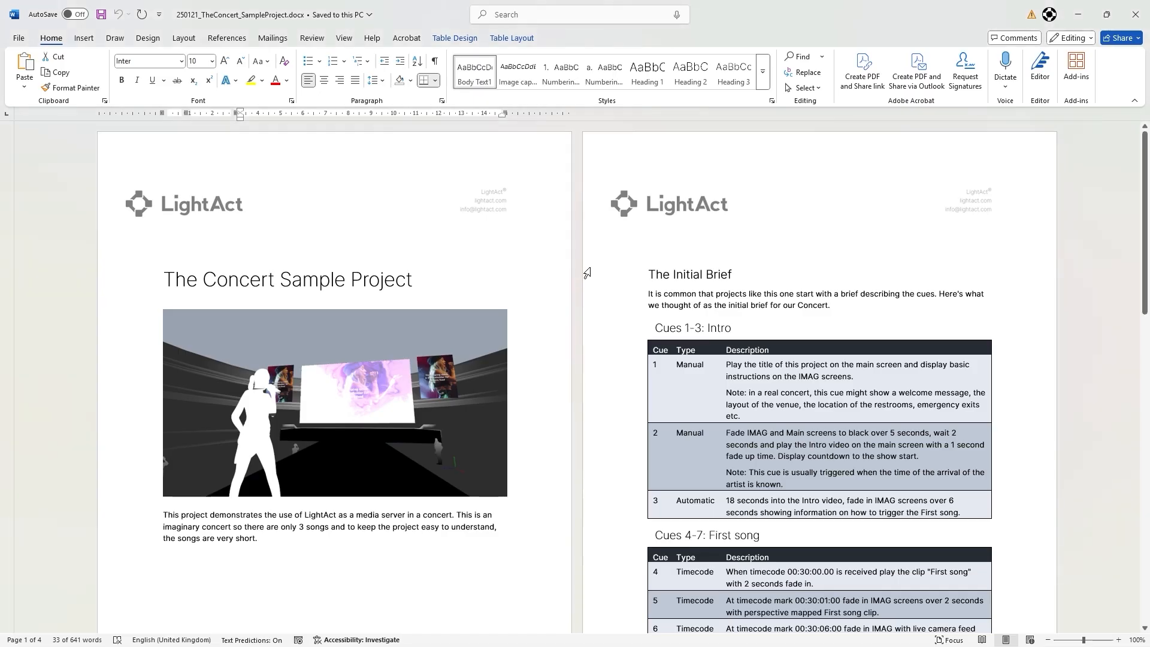
{"action": "left_click", "coordinate": [317, 542]}
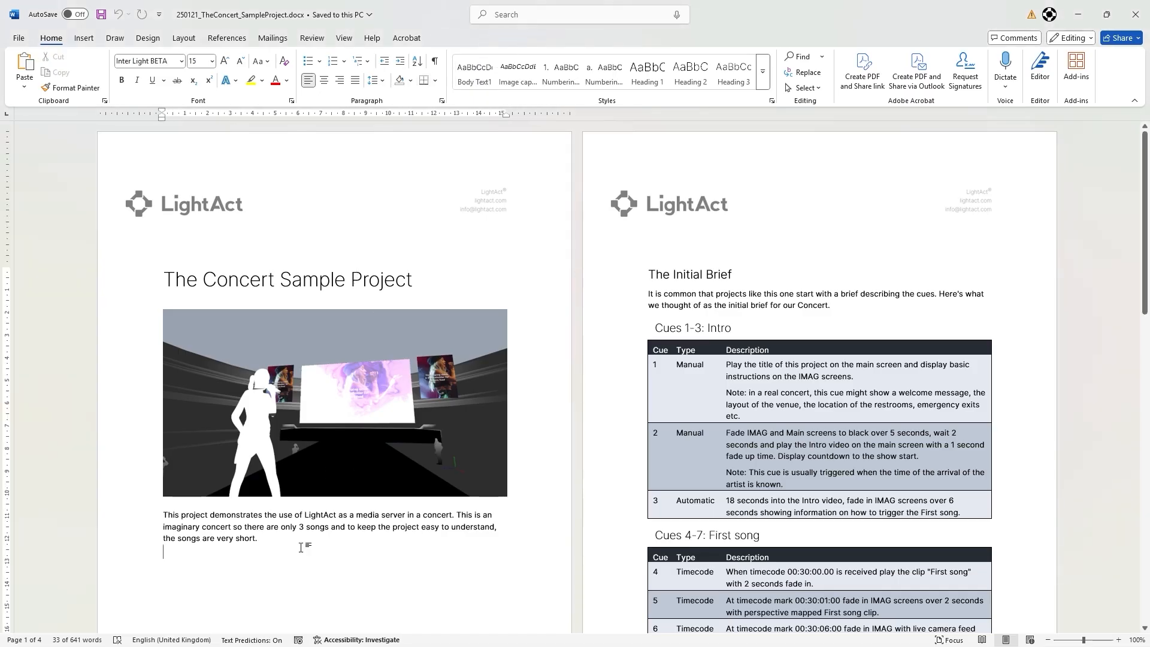
{"action": "scroll", "coordinate": [317, 530], "scroll_direction": "down", "scroll_amount": 1}
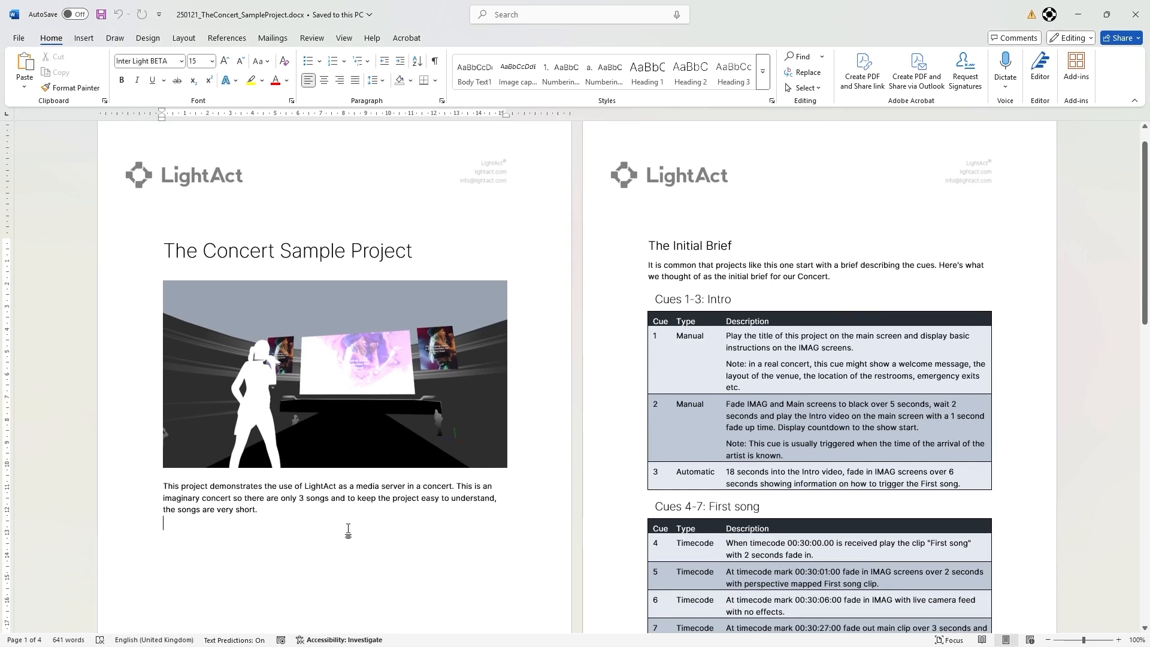
{"action": "left_click", "coordinate": [1080, 13]}
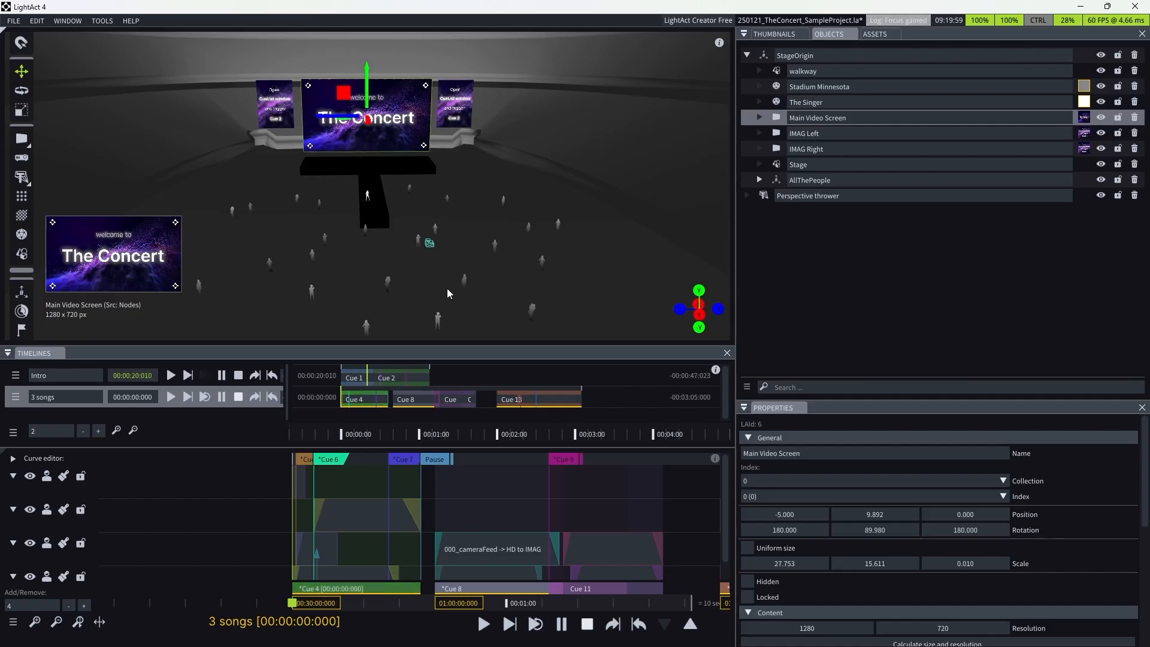
Step: Restart the Intro timeline from its beginning and enlarge the area showing its properties
{"action": "left_click", "coordinate": [124, 376]}
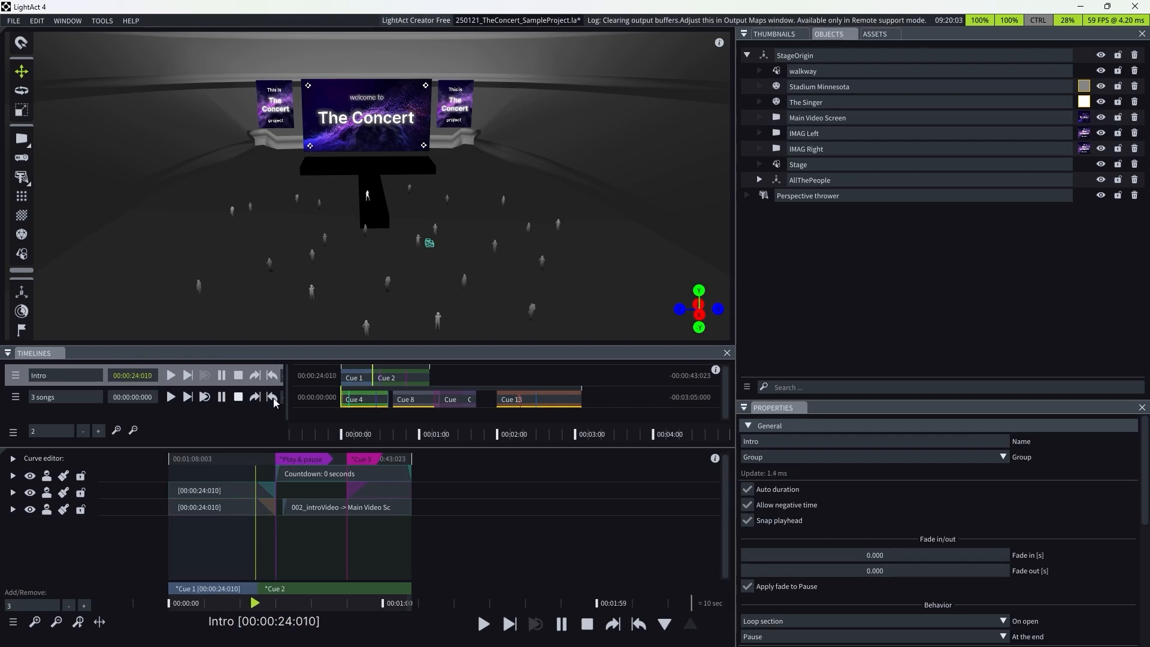
{"action": "scroll", "coordinate": [182, 507], "scroll_direction": "up", "scroll_amount": 4}
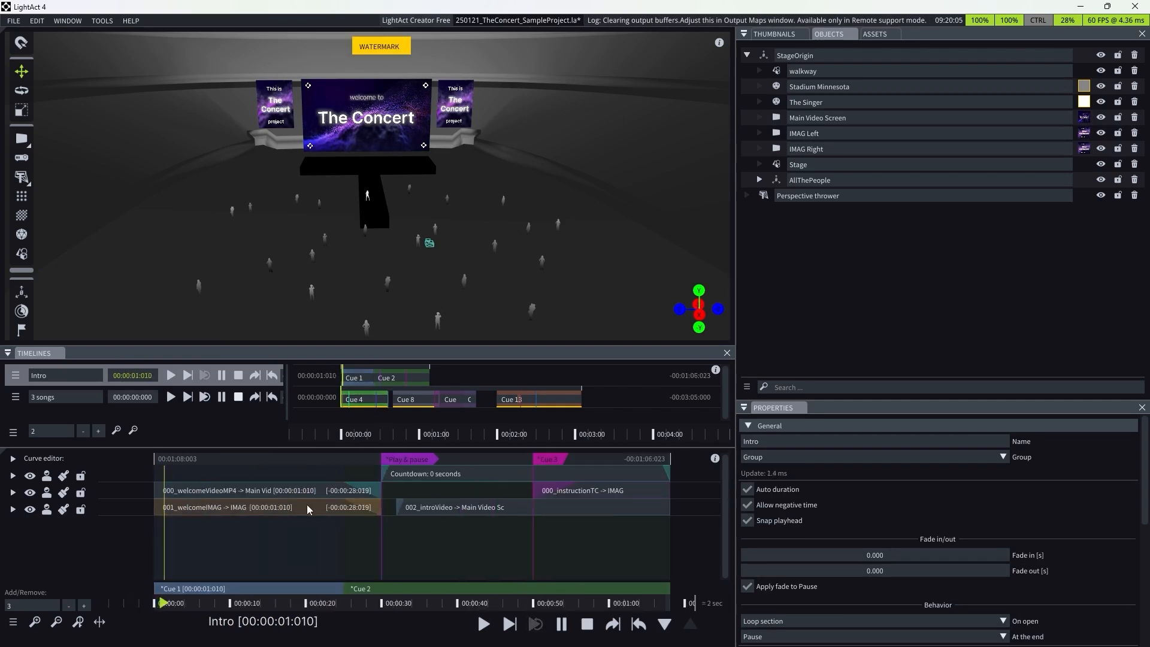
{"action": "left_click_drag", "start_coordinate": [872, 400], "coordinate": [871, 253]}
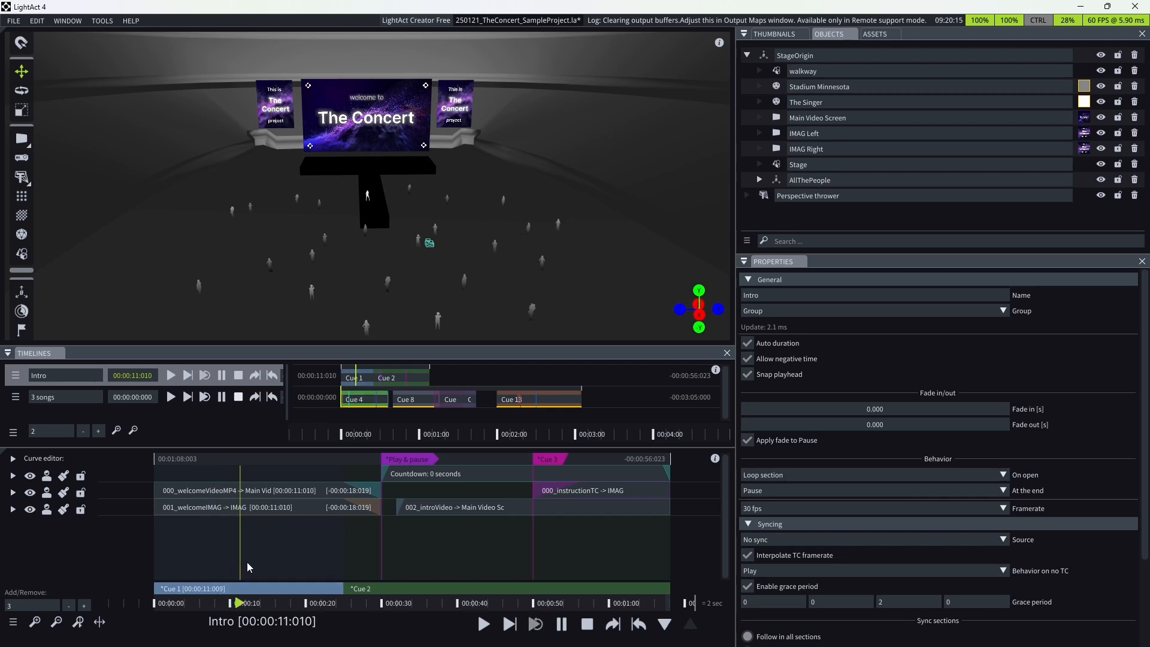
Step: Frame the stage screens more closely in the 3D view and open the Cue List
{"action": "scroll", "coordinate": [373, 77], "scroll_direction": "up", "scroll_amount": 2}
{"action": "scroll", "coordinate": [373, 77], "scroll_direction": "up", "scroll_amount": 1}
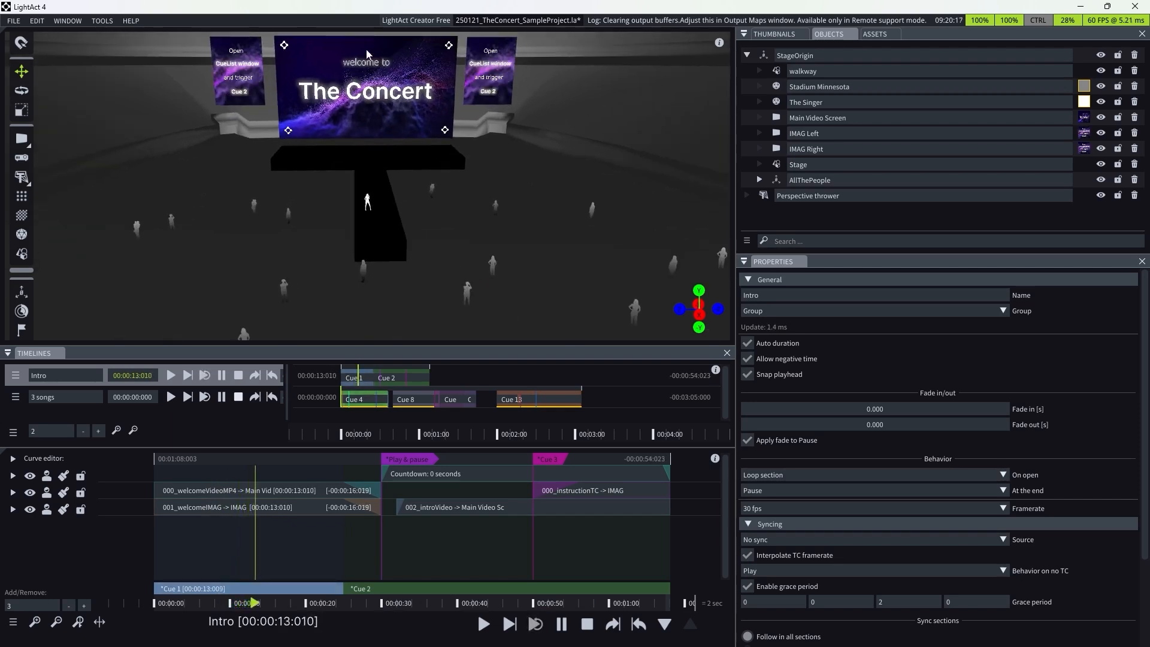
{"action": "left_click_drag", "start_coordinate": [373, 76], "coordinate": [389, 150]}
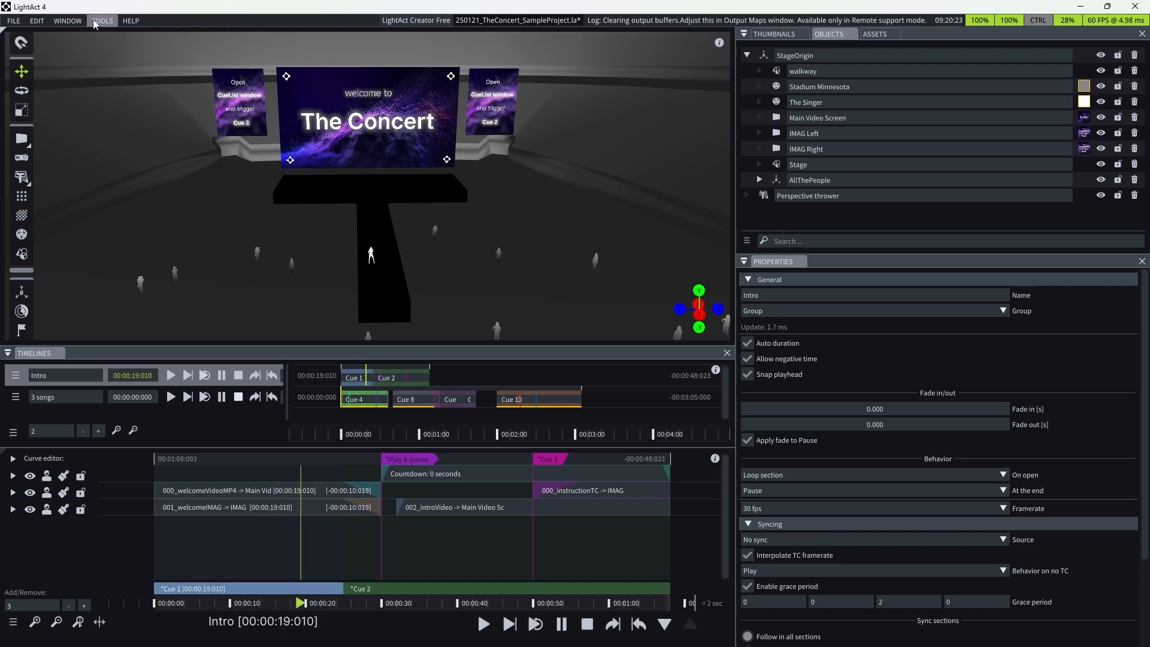
{"action": "left_click", "coordinate": [67, 21]}
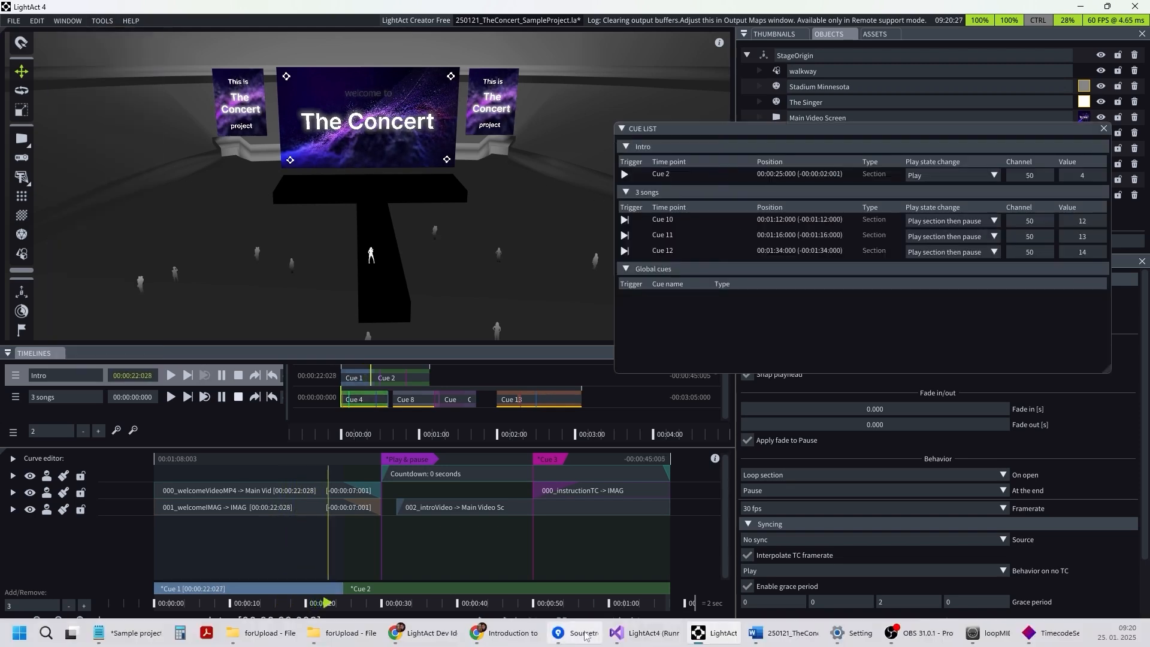
Step: Check the Cue 2 description in the Word brief, then return to LightAct and play the Intro timeline's Cue 2
{"action": "left_click", "coordinate": [782, 640]}
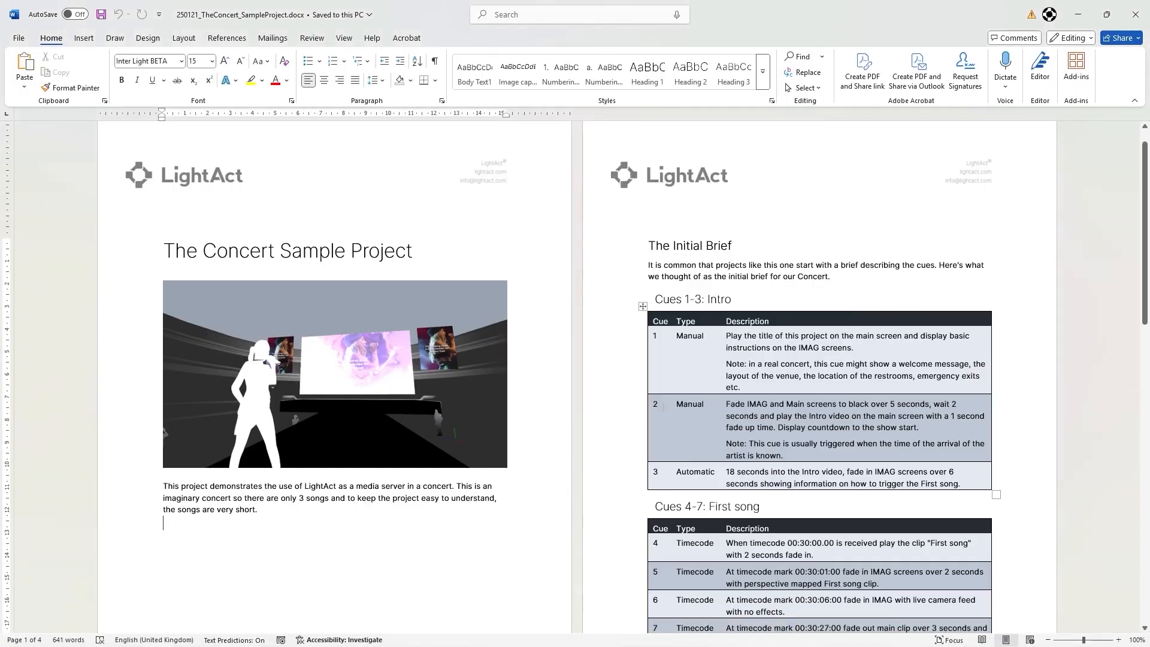
{"action": "left_click", "coordinate": [1082, 20]}
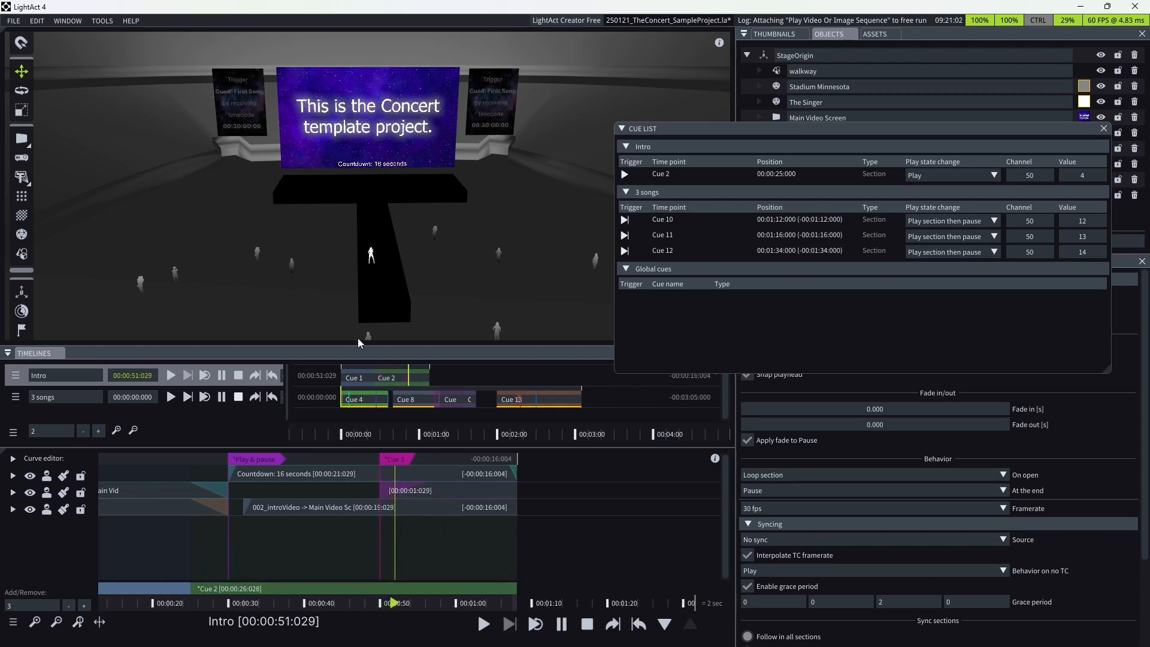
{"action": "mouse_move", "coordinate": [362, 532]}
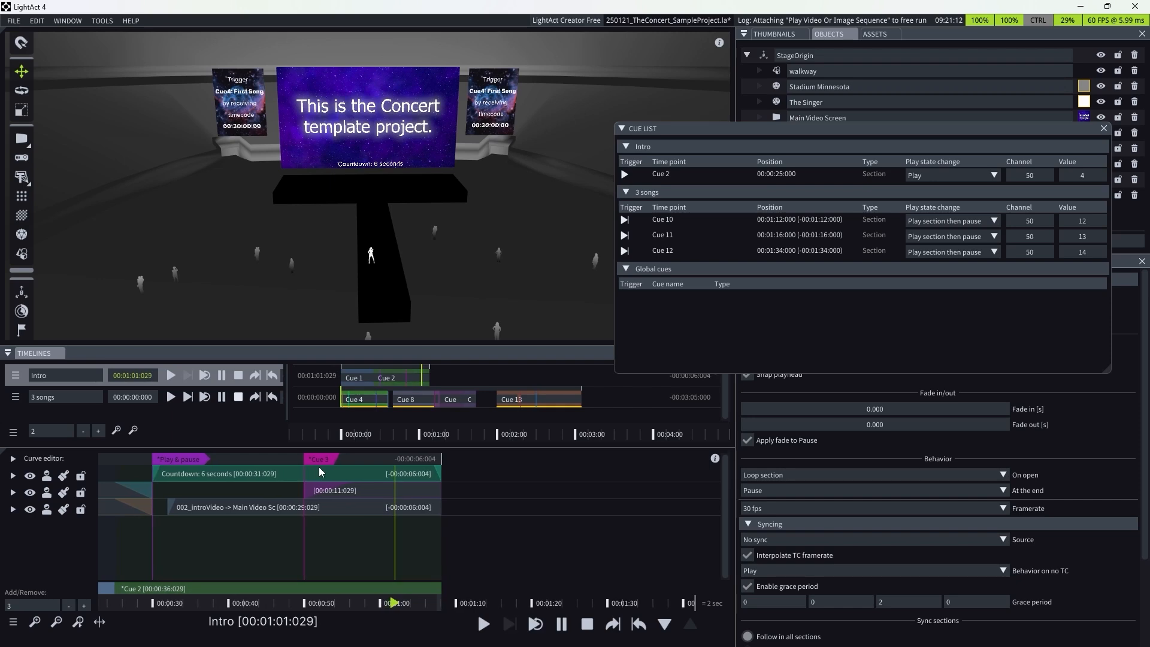
{"action": "left_click_drag", "start_coordinate": [695, 128], "coordinate": [679, 121]}
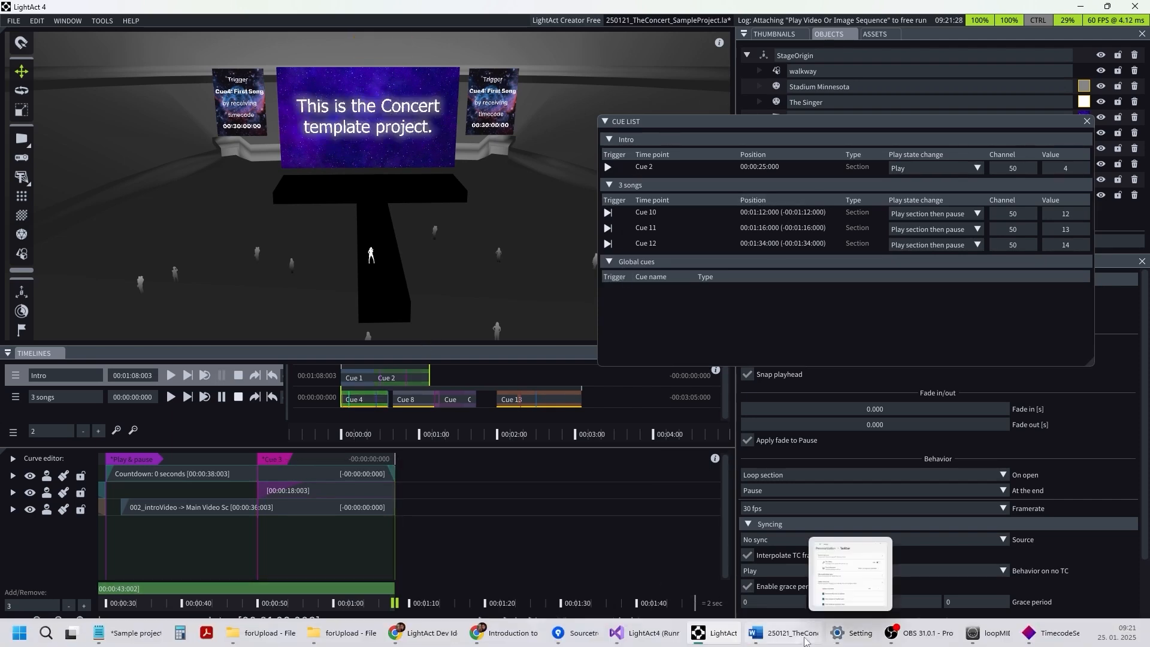
Step: Switch to the Word brief, review the Manual, Automatic and Timecode types listed for Cues 1-7, and return to LightAct
{"action": "left_click", "coordinate": [785, 640]}
{"action": "scroll", "coordinate": [683, 332], "scroll_direction": "down", "scroll_amount": 2}
{"action": "left_click", "coordinate": [690, 282]}
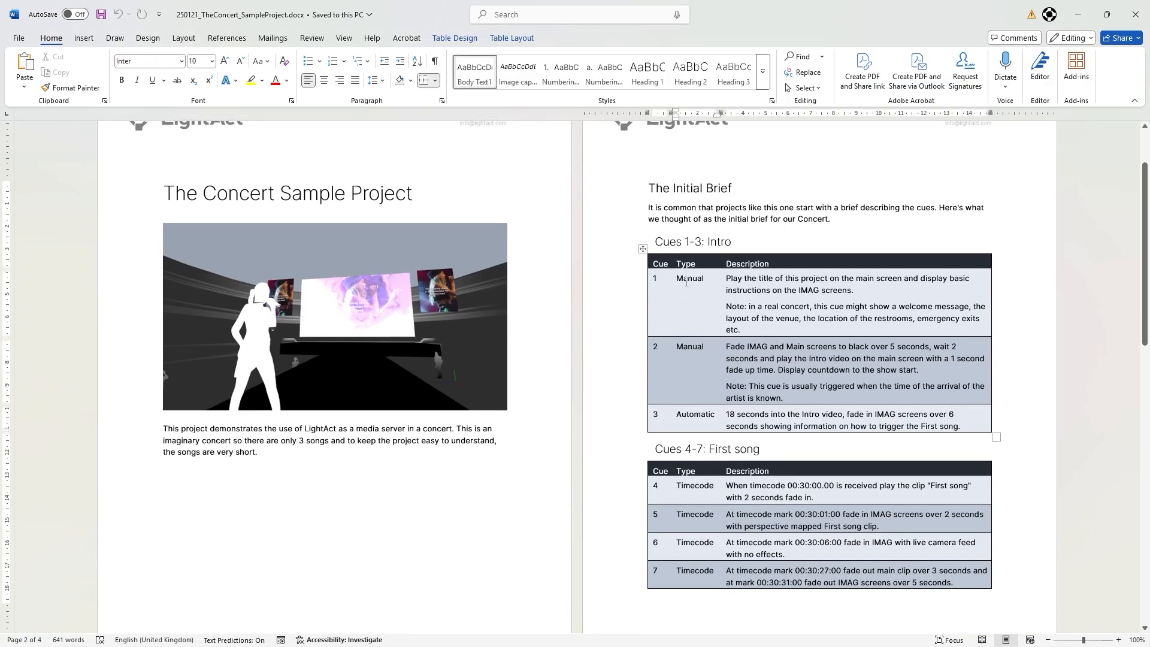
{"action": "double_click", "coordinate": [687, 280]}
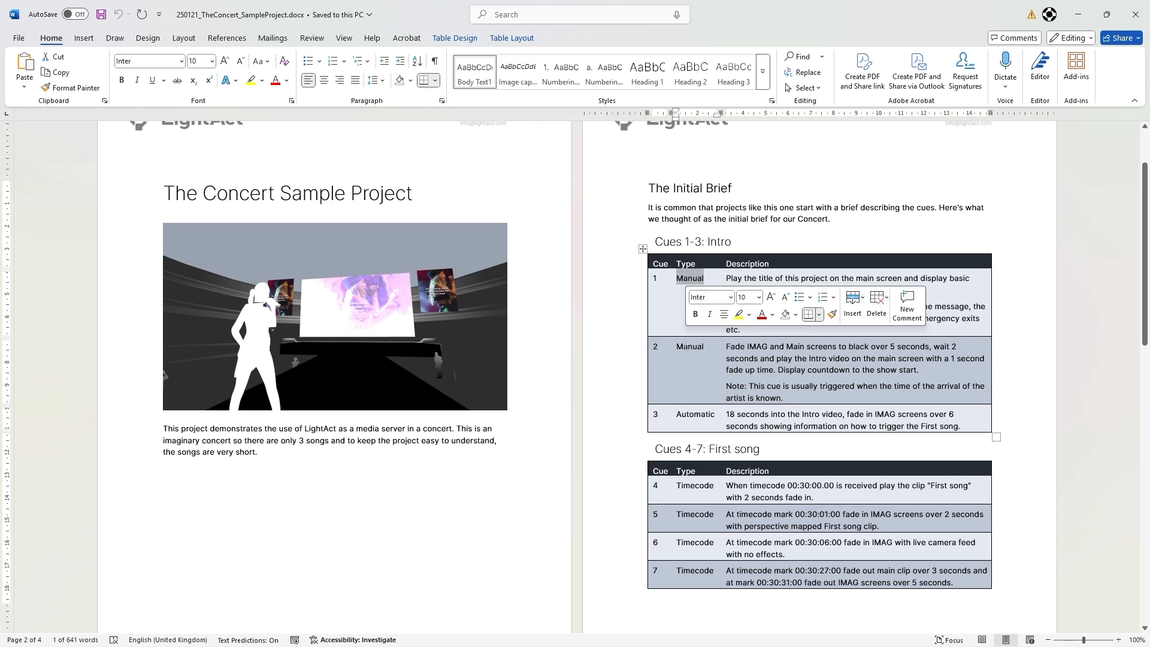
{"action": "left_click", "coordinate": [685, 419]}
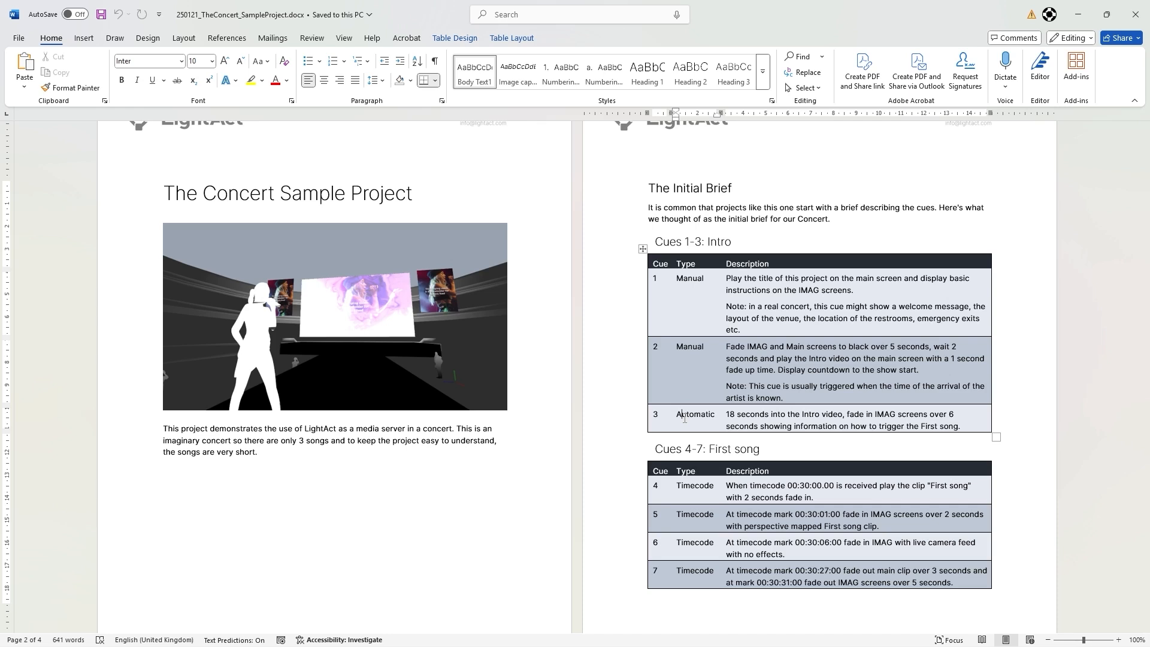
{"action": "double_click", "coordinate": [693, 487]}
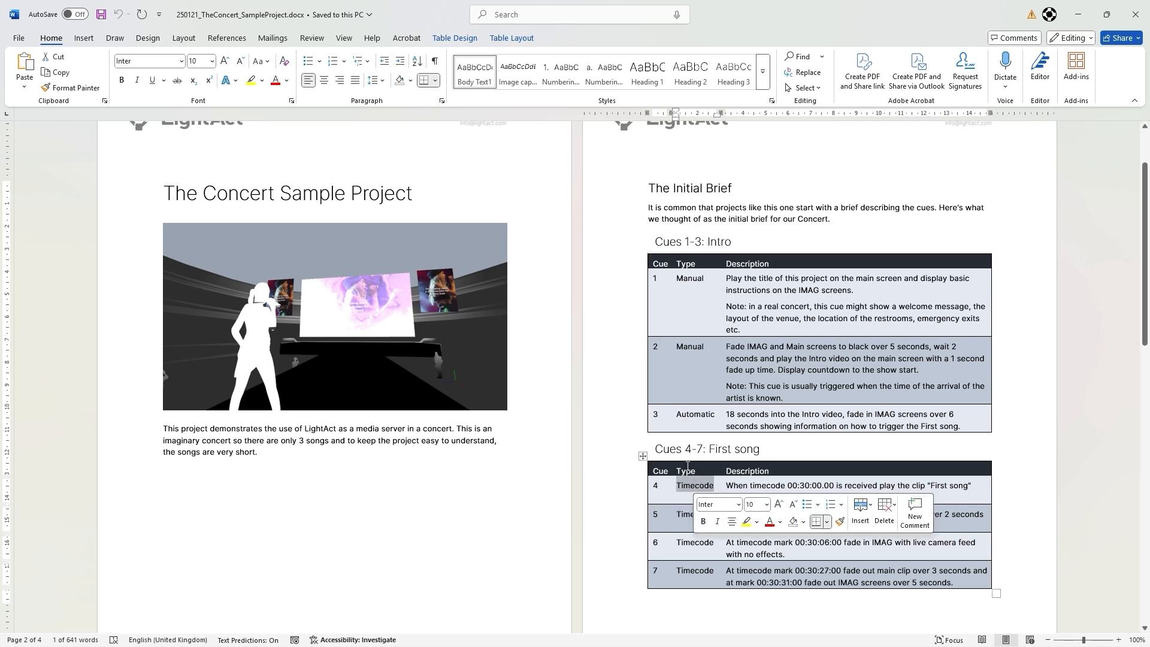
{"action": "left_click", "coordinate": [682, 485]}
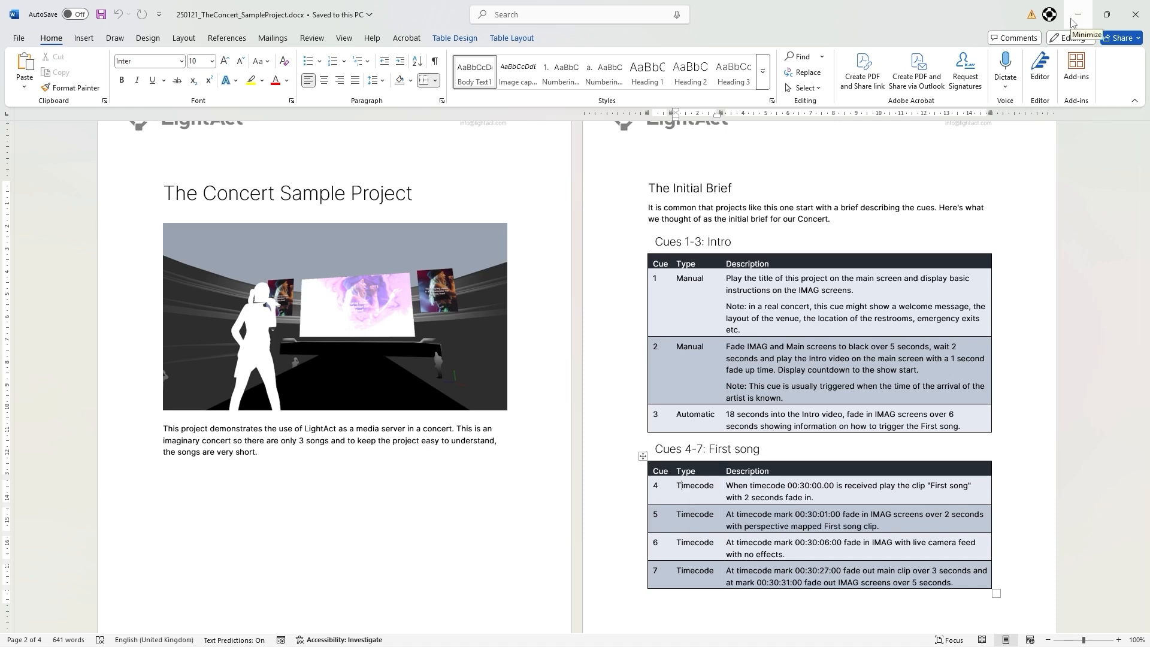
{"action": "left_click", "coordinate": [1072, 21]}
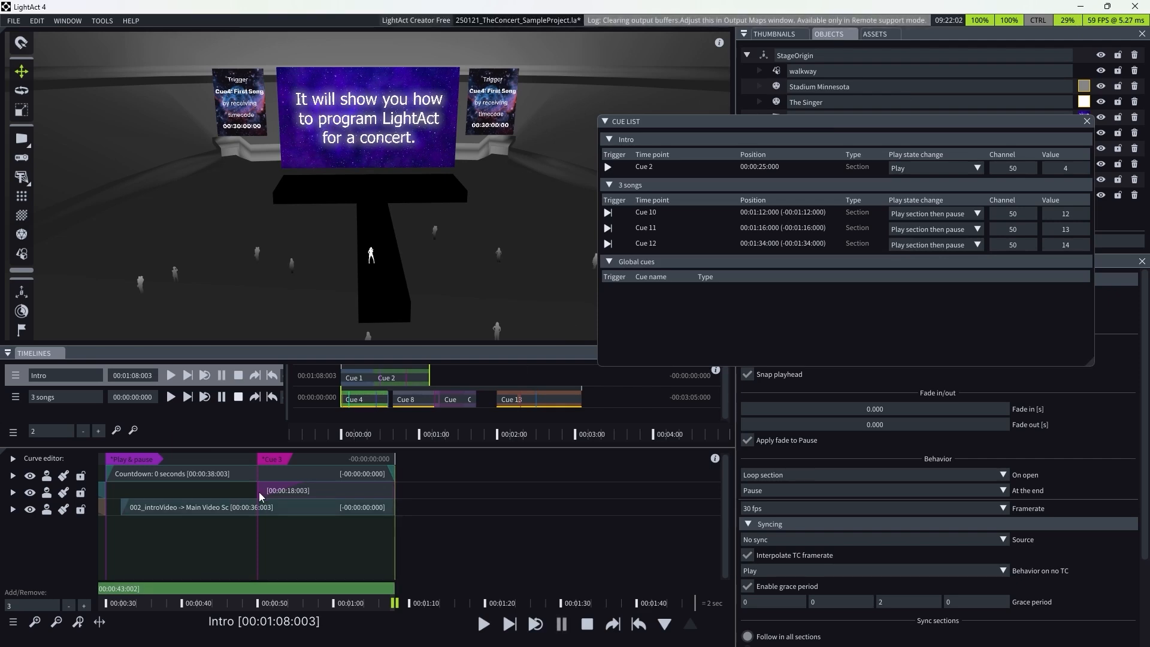
Step: Make the Intro timeline's Cue 3 marker usable as a cue, with the Cue List moved and narrowed beside its properties
{"action": "mouse_move", "coordinate": [272, 455]}
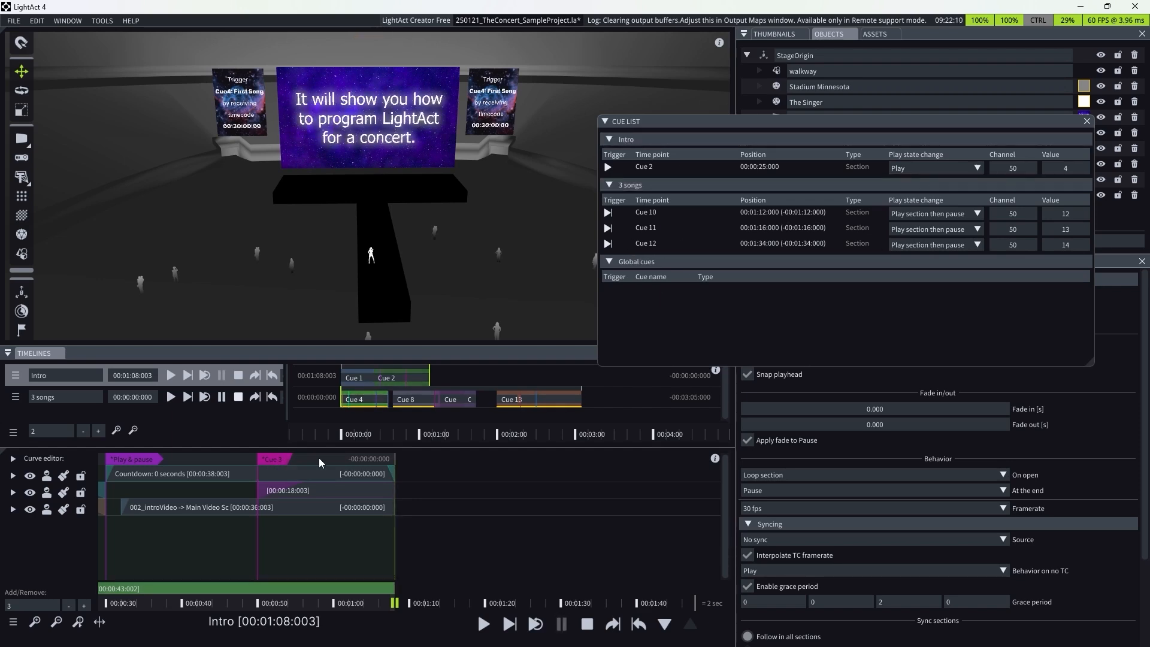
{"action": "left_click", "coordinate": [276, 460]}
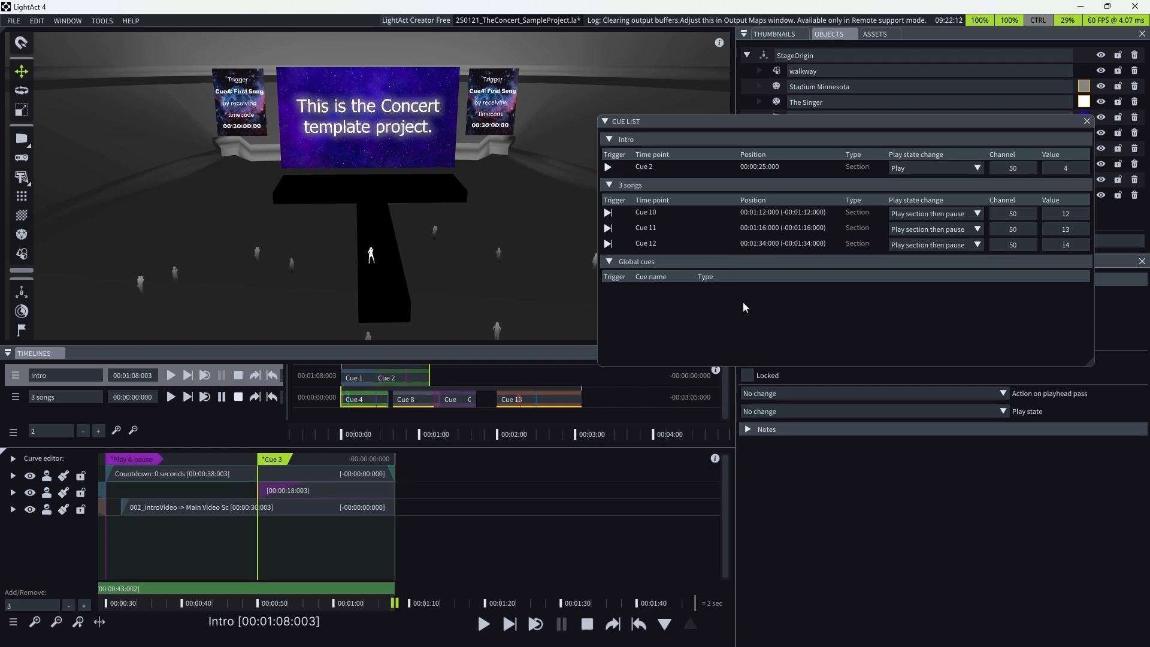
{"action": "left_click_drag", "start_coordinate": [580, 104], "coordinate": [408, 76]}
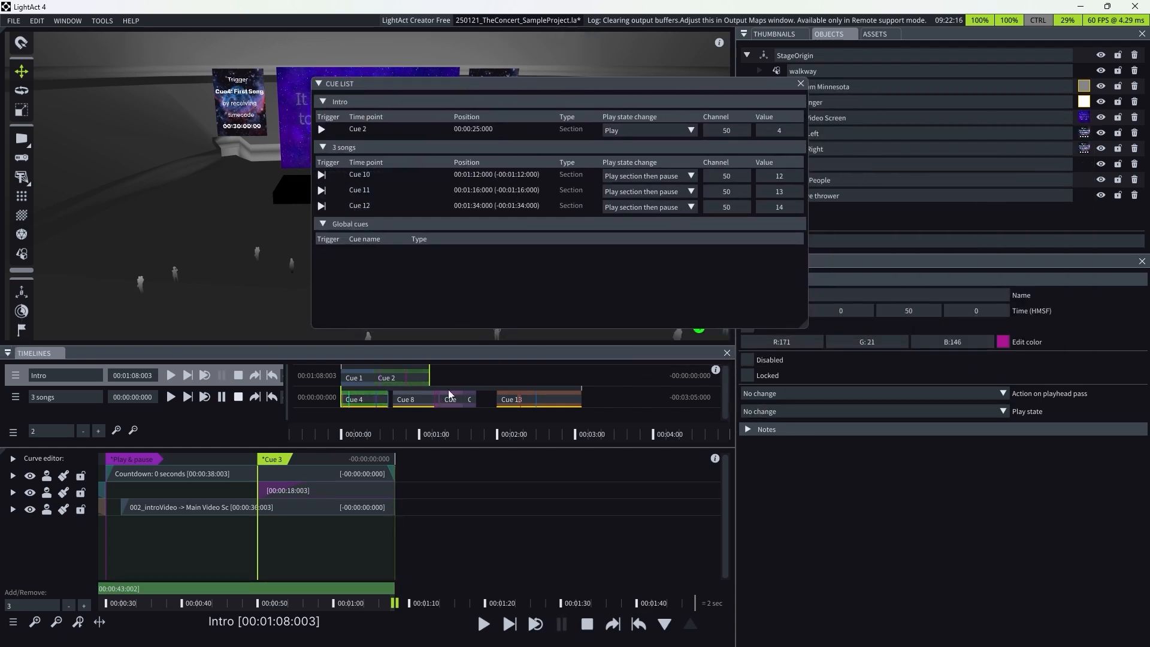
{"action": "left_click_drag", "start_coordinate": [803, 320], "coordinate": [660, 321]}
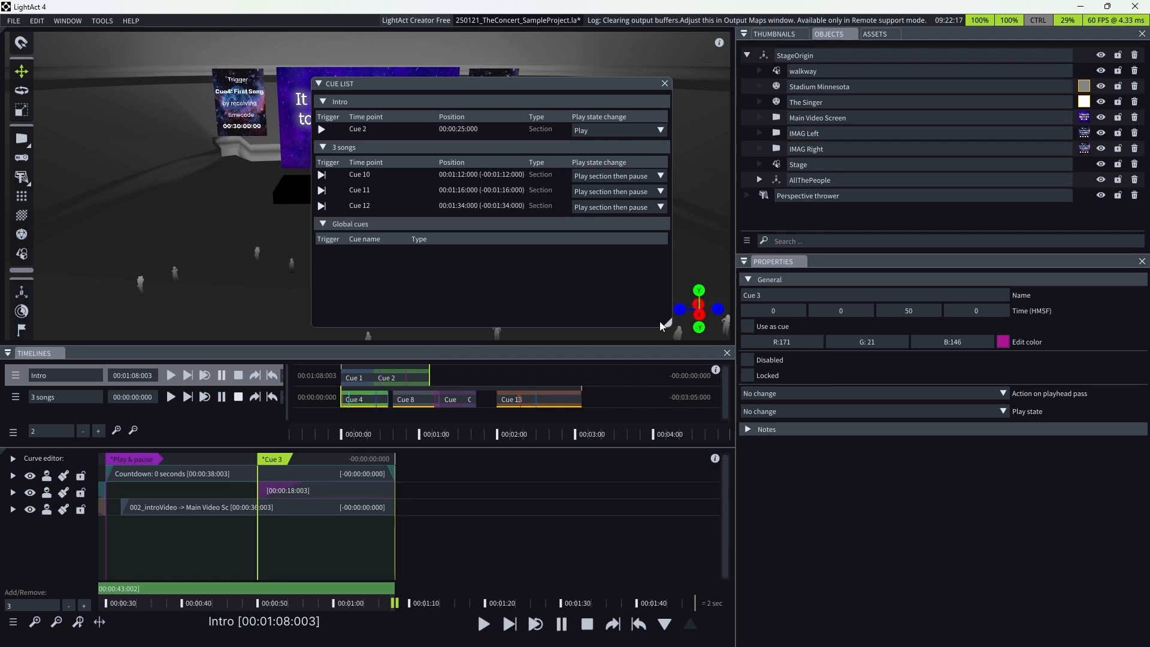
{"action": "left_click", "coordinate": [749, 327]}
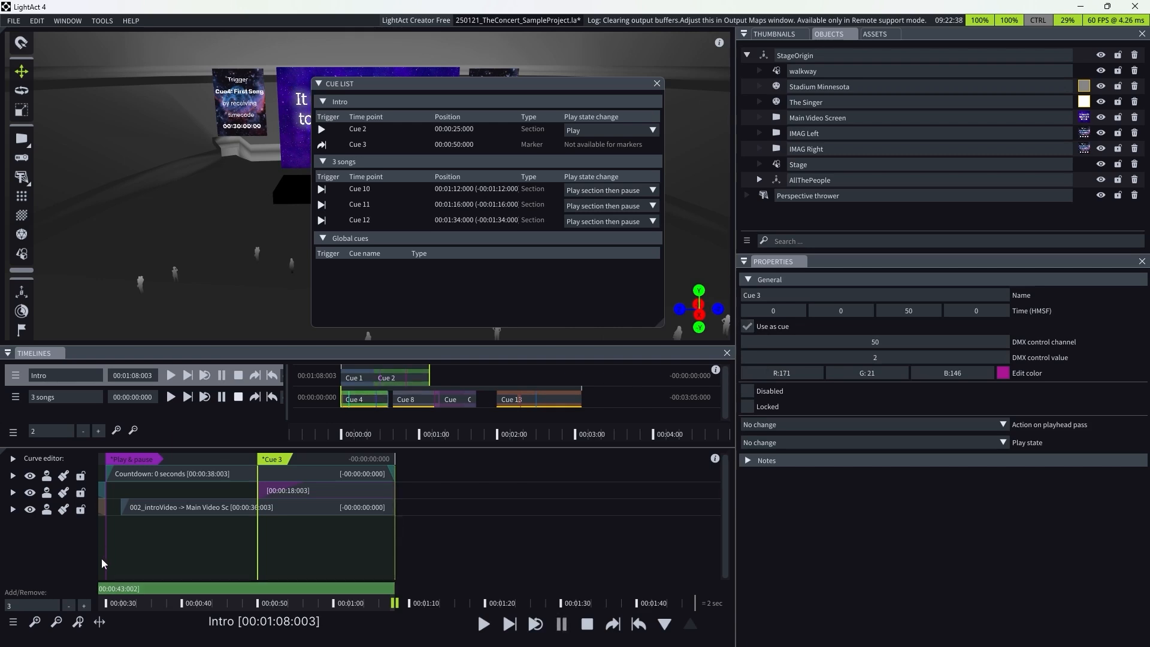
Step: Disable using the Intro timeline's Cue 3 marker as a cue
{"action": "left_click", "coordinate": [746, 326]}
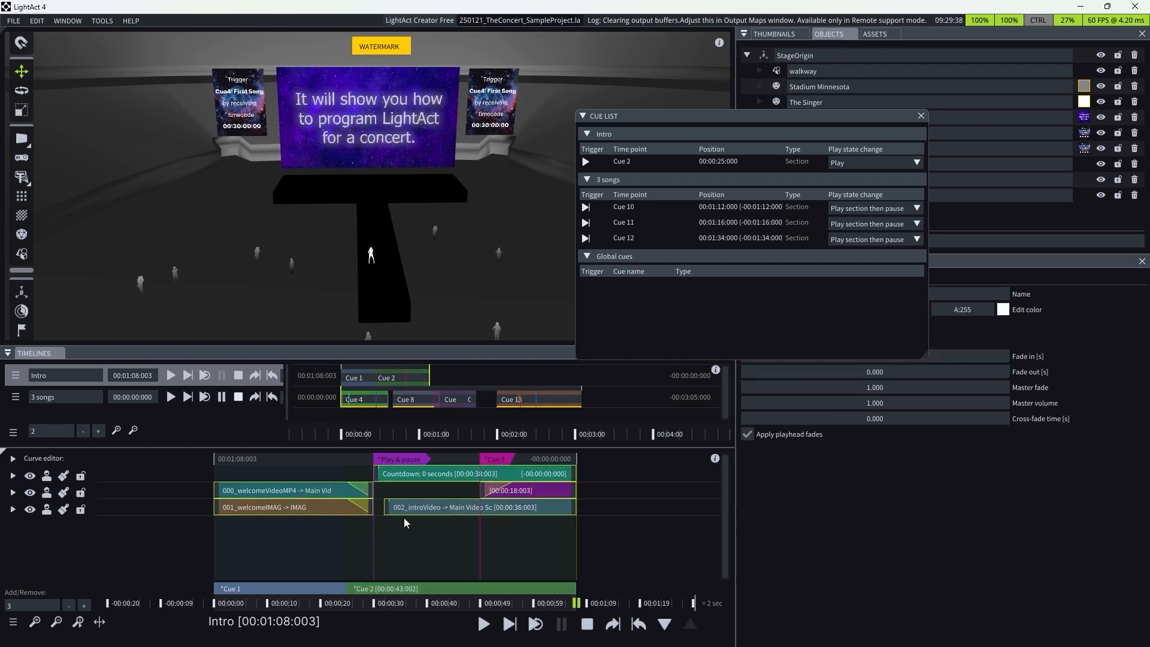
Step: Look at the generative layer types that can be added to the Intro timeline, without adding one
{"action": "right_click", "coordinate": [405, 497]}
{"action": "mouse_move", "coordinate": [527, 451]}
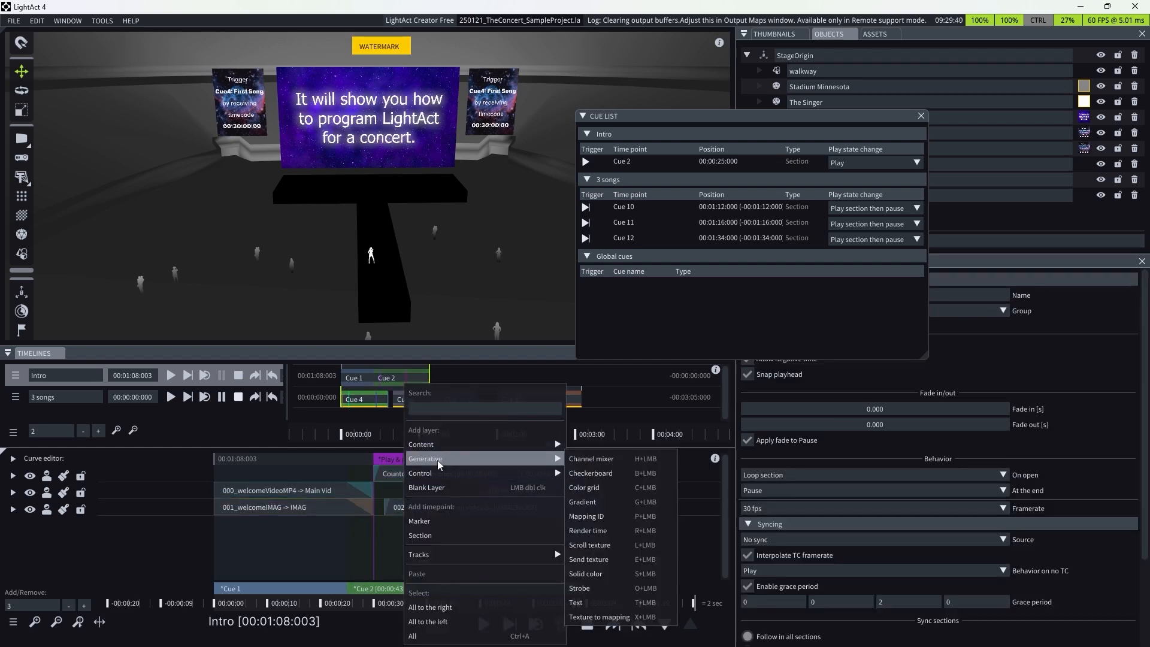
{"action": "left_click", "coordinate": [356, 537]}
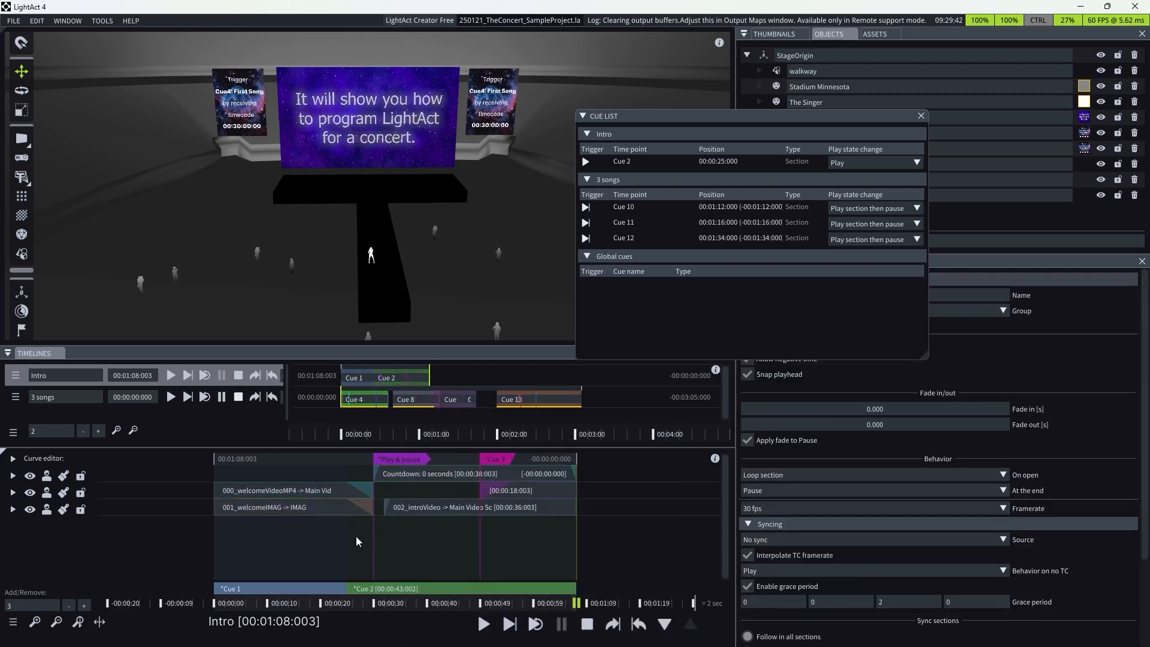
Step: Move the Intro playhead to about 00:00:35 and open the Countdown layer's properties
{"action": "scroll", "coordinate": [418, 475], "scroll_direction": "up", "scroll_amount": 5}
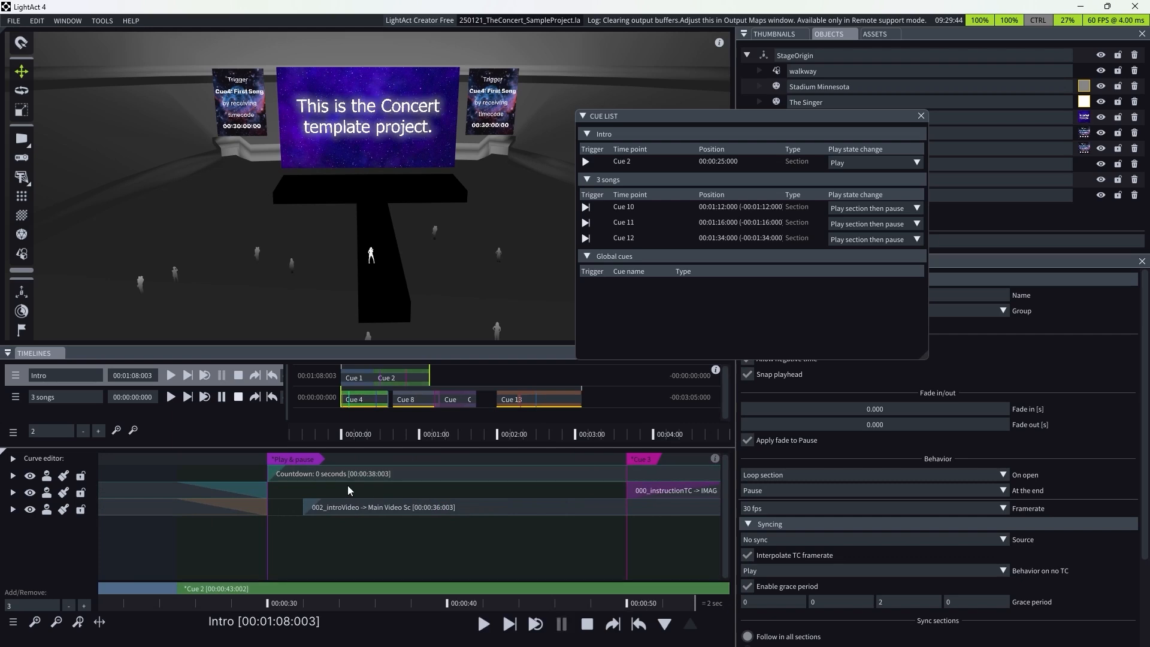
{"action": "left_click", "coordinate": [367, 607]}
{"action": "left_click", "coordinate": [383, 473]}
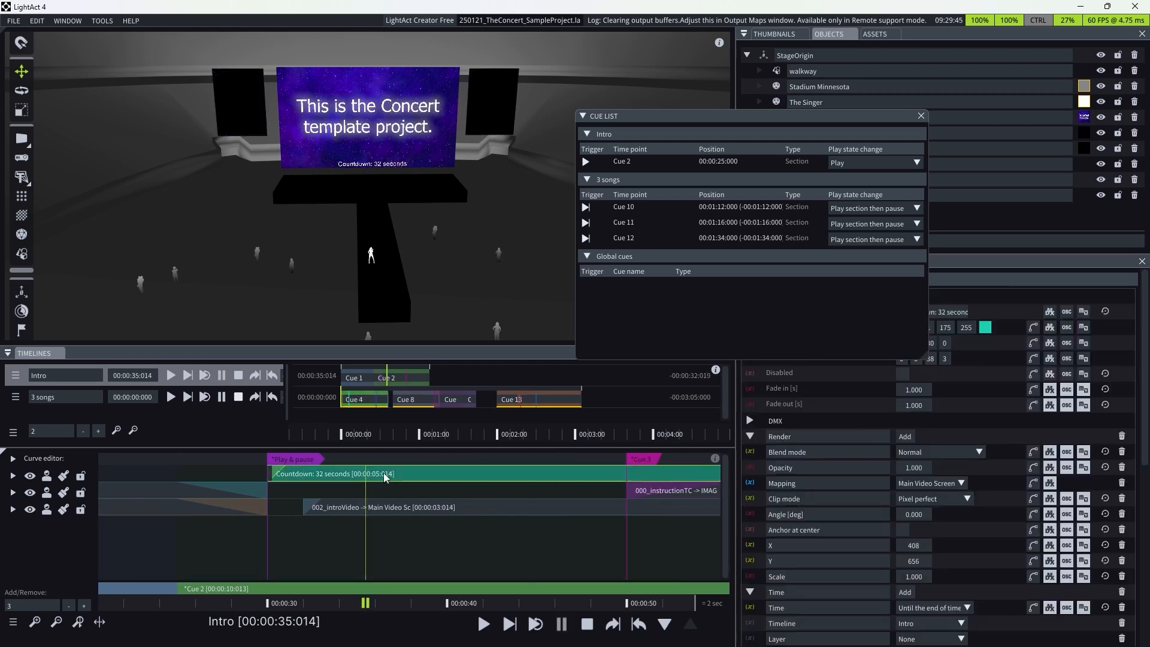
Step: Browse the Content, Generative and Control layer types available for the Intro timeline, leaving its layers as they are
{"action": "right_click", "coordinate": [346, 490]}
{"action": "mouse_move", "coordinate": [369, 449]}
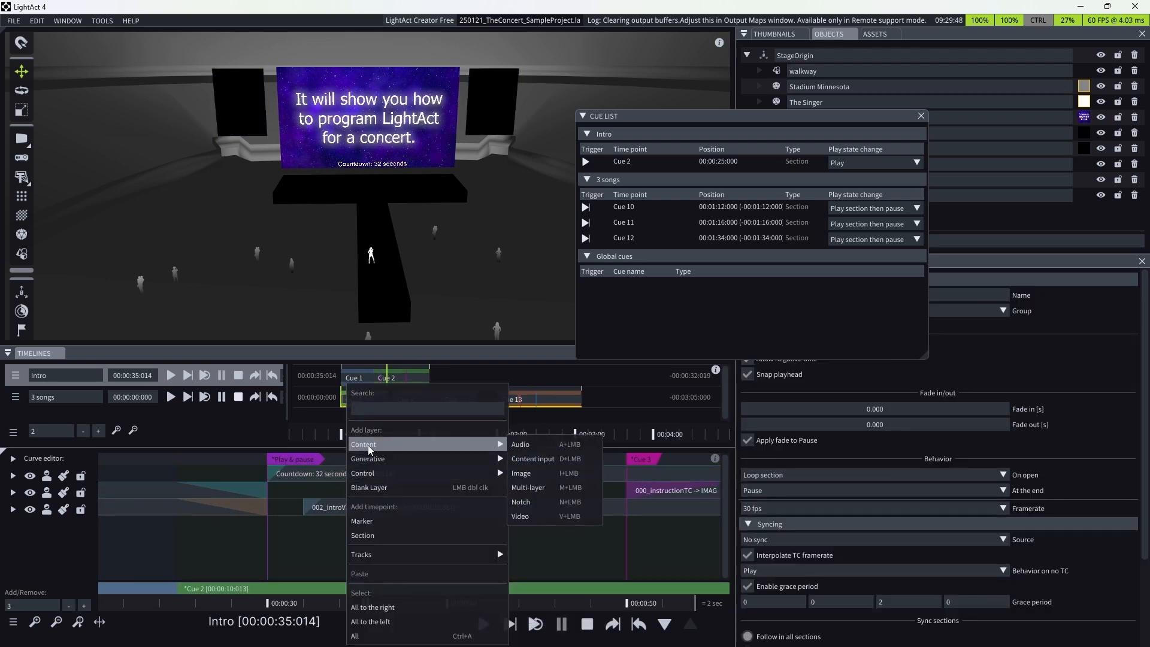
{"action": "mouse_move", "coordinate": [431, 472]}
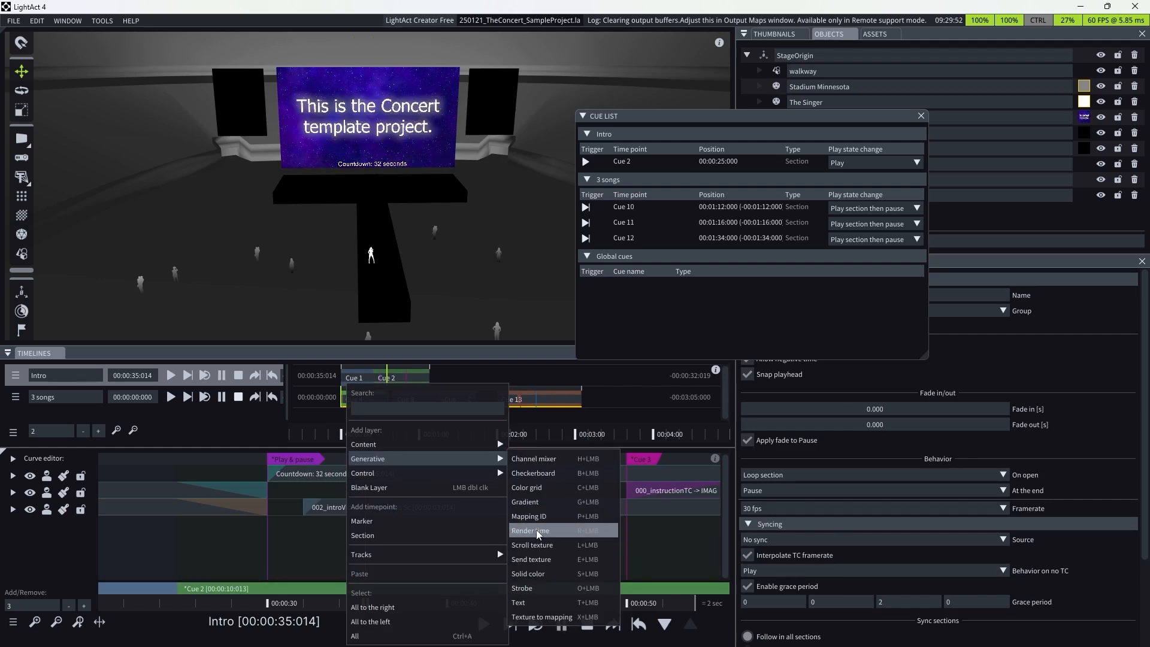
{"action": "left_click", "coordinate": [297, 527]}
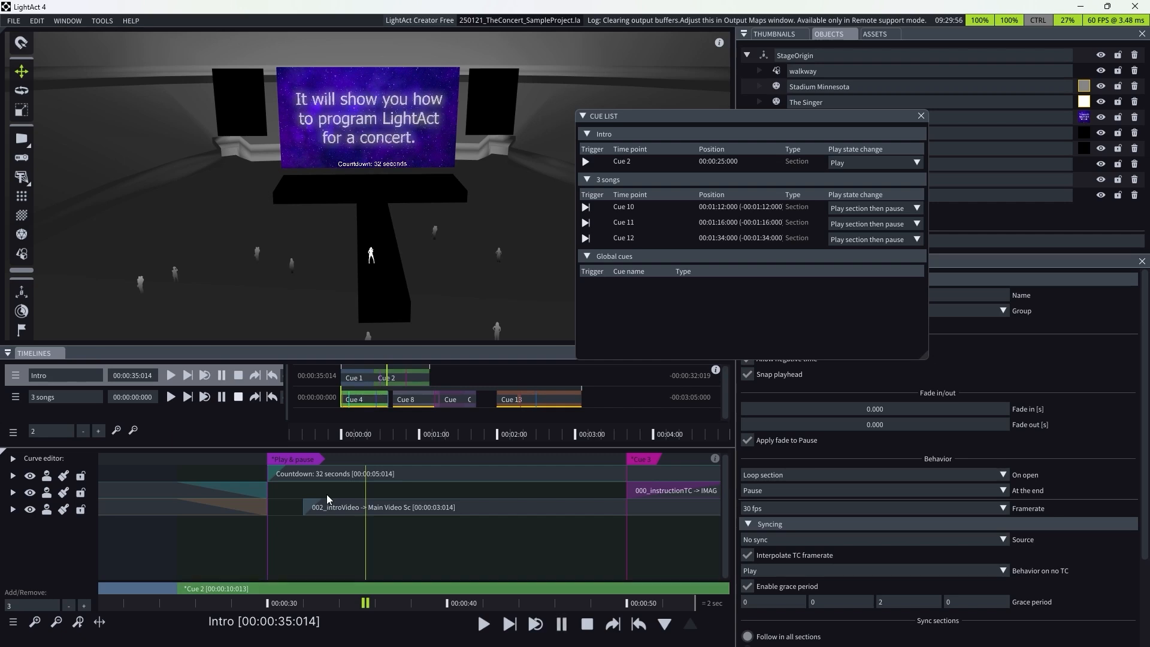
{"action": "scroll", "coordinate": [649, 499], "scroll_direction": "down", "scroll_amount": 4}
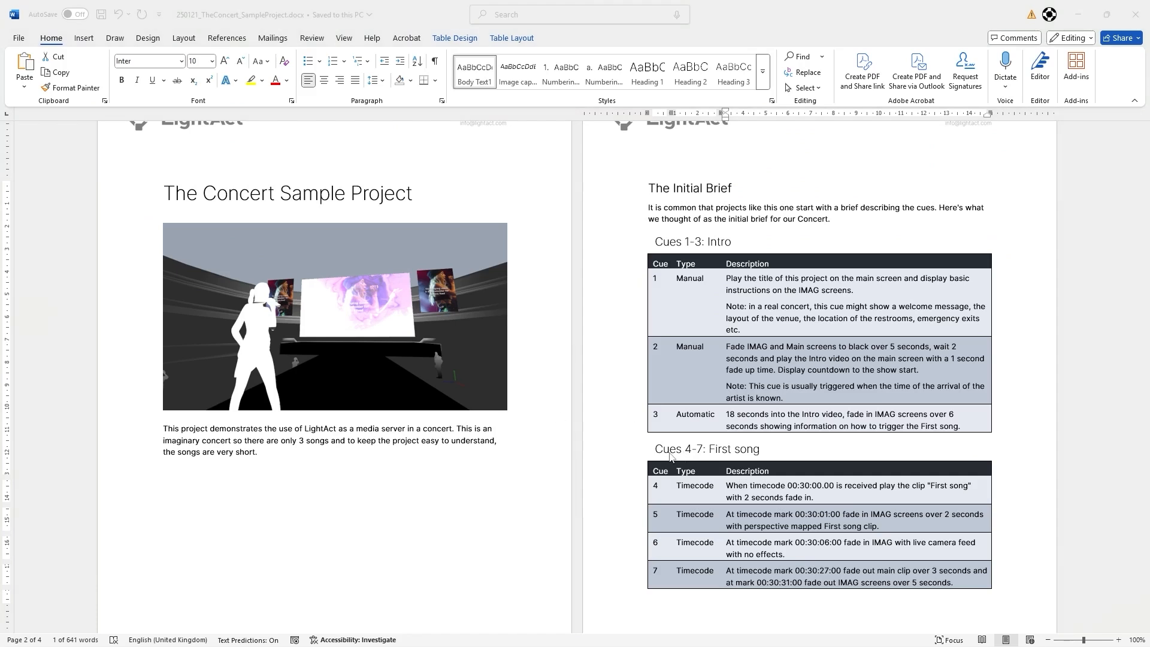
Step: Check Cue 4's trigger timecode in the Word brief, then return to LightAct and select the Intro timeline
{"action": "left_click", "coordinate": [670, 453]}
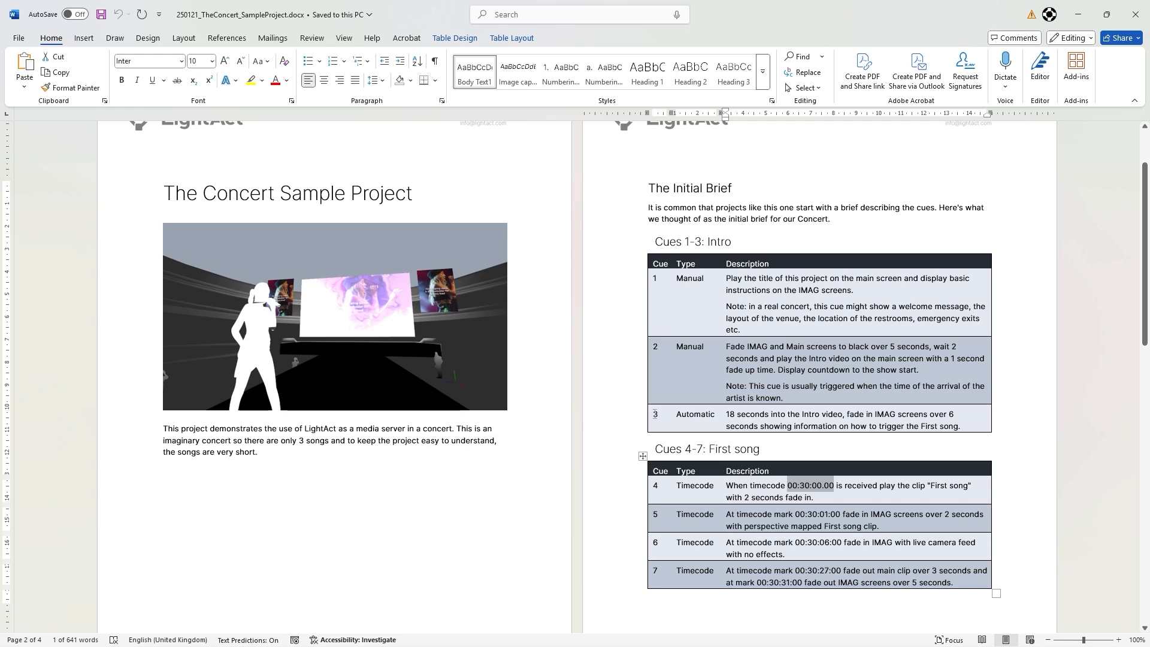
{"action": "left_click", "coordinate": [690, 635]}
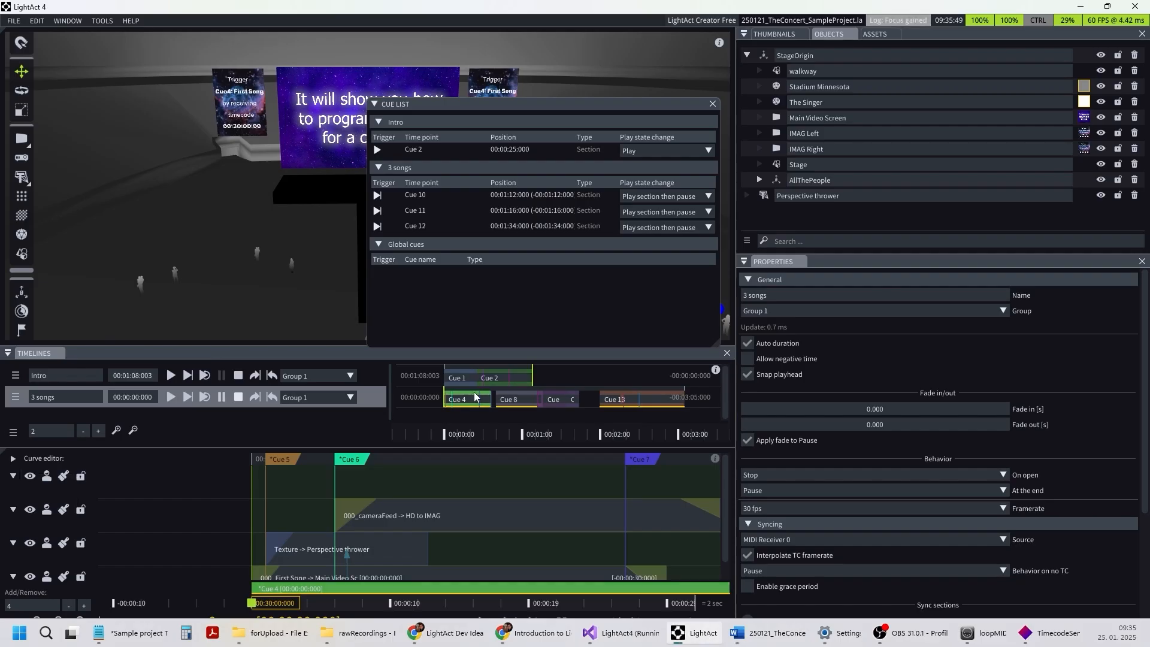
{"action": "left_click", "coordinate": [127, 373]}
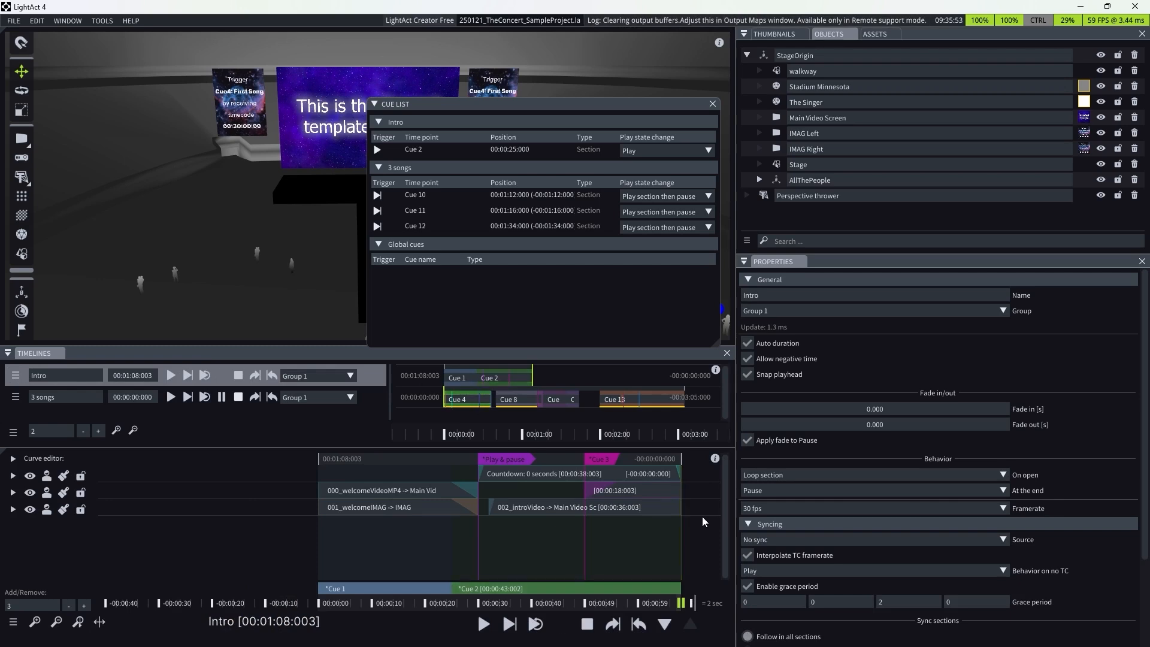
Step: Review the timecode cues 4-7 for the first song in the Word brief and return to LightAct
{"action": "mouse_move", "coordinate": [533, 590]}
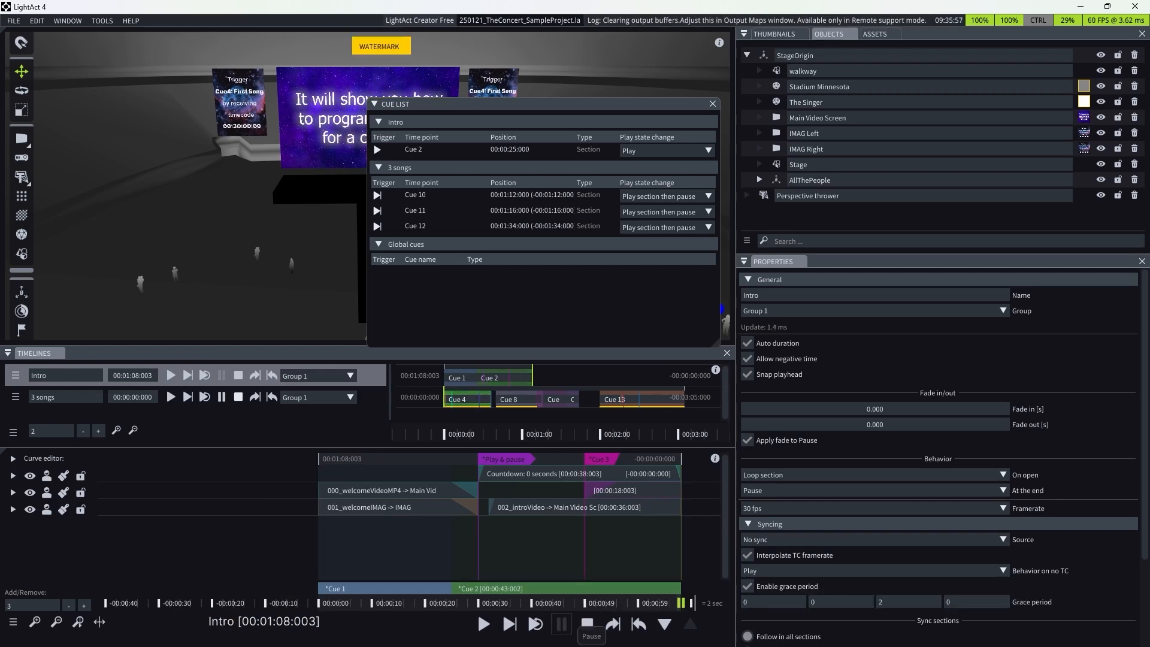
{"action": "mouse_move", "coordinate": [614, 646]}
{"action": "left_click", "coordinate": [760, 633]}
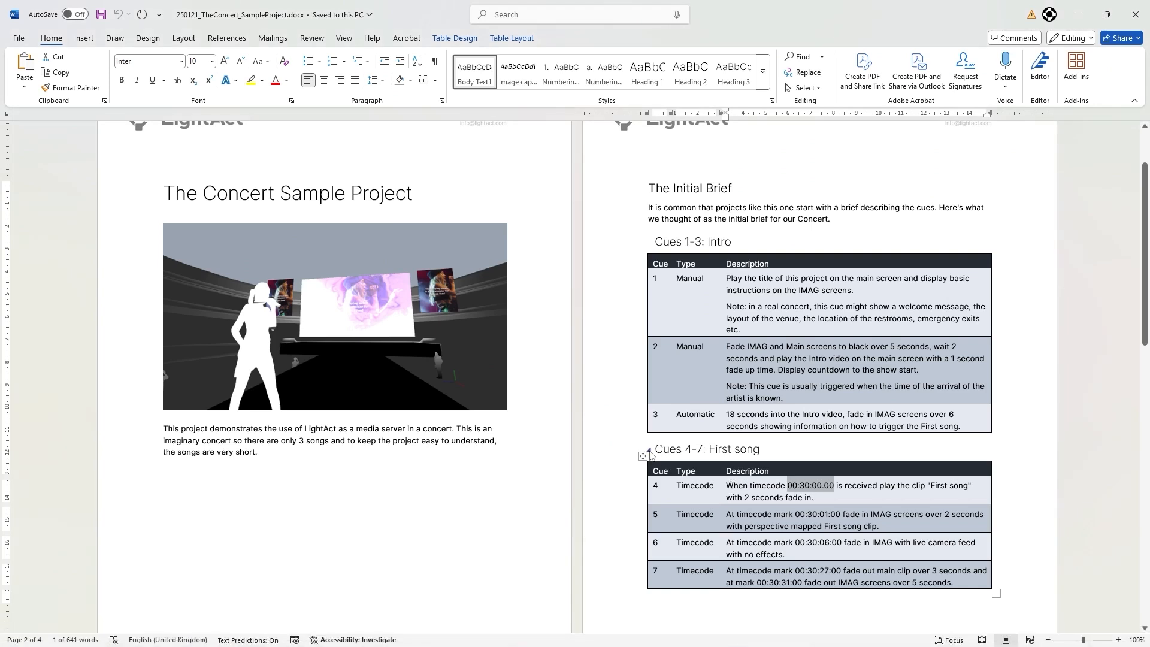
{"action": "left_click", "coordinate": [695, 644]}
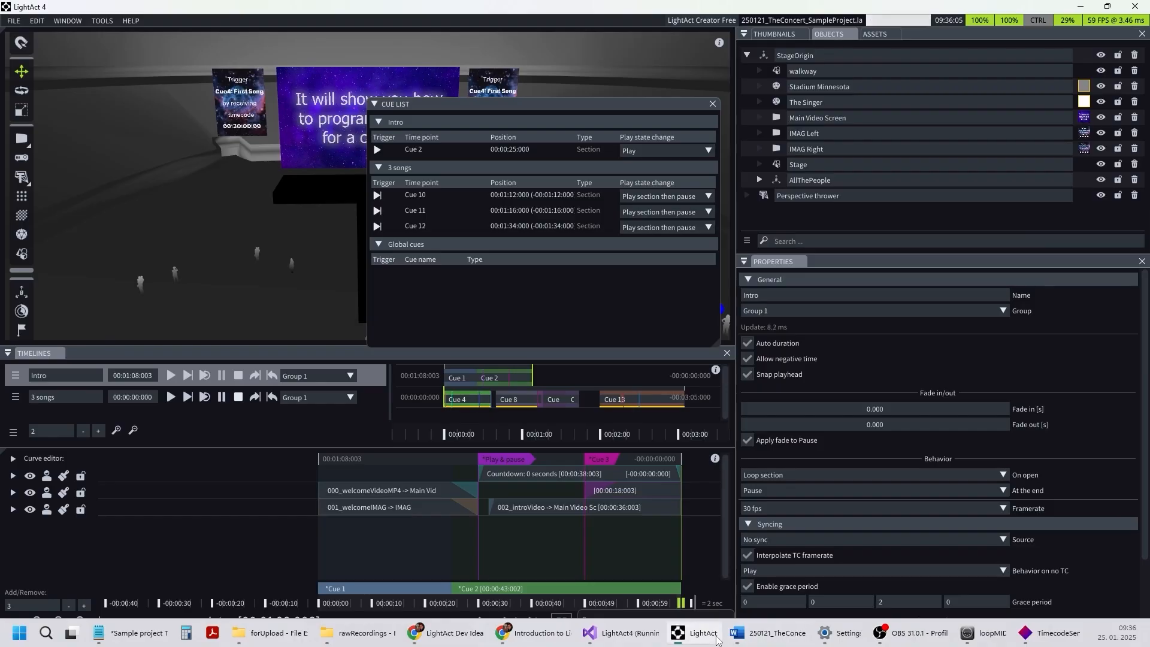
Step: Open the 3 songs timeline, collapse its uppermost track and frame the Cue 4 section
{"action": "left_click", "coordinate": [128, 396]}
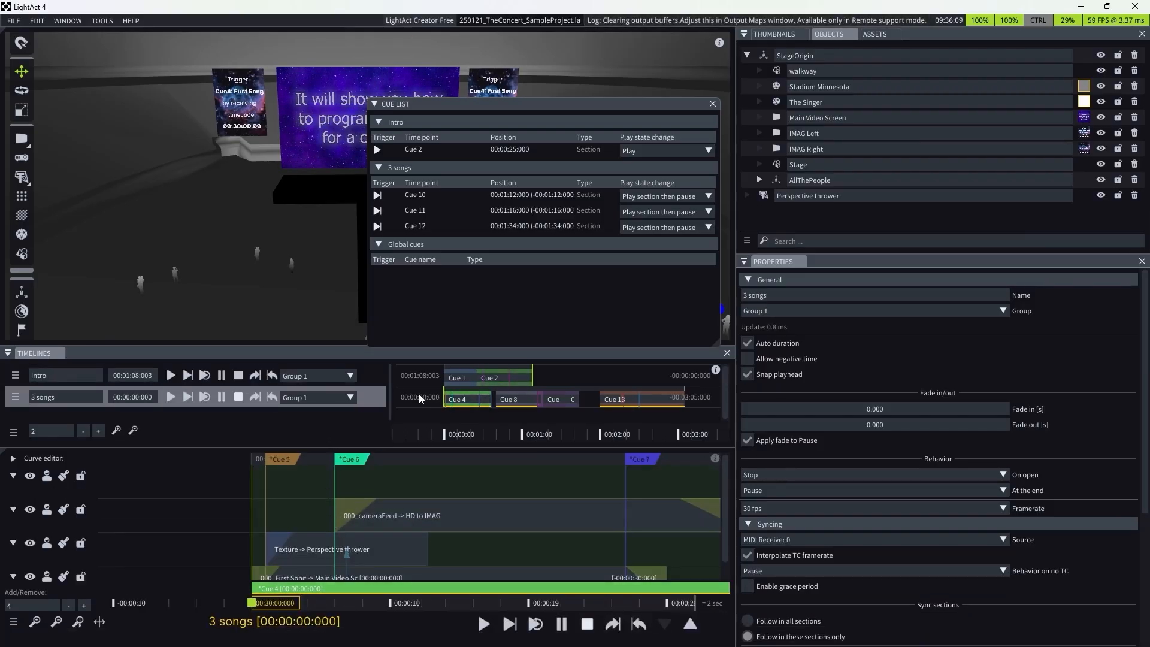
{"action": "scroll", "coordinate": [430, 516], "scroll_direction": "down", "scroll_amount": 2}
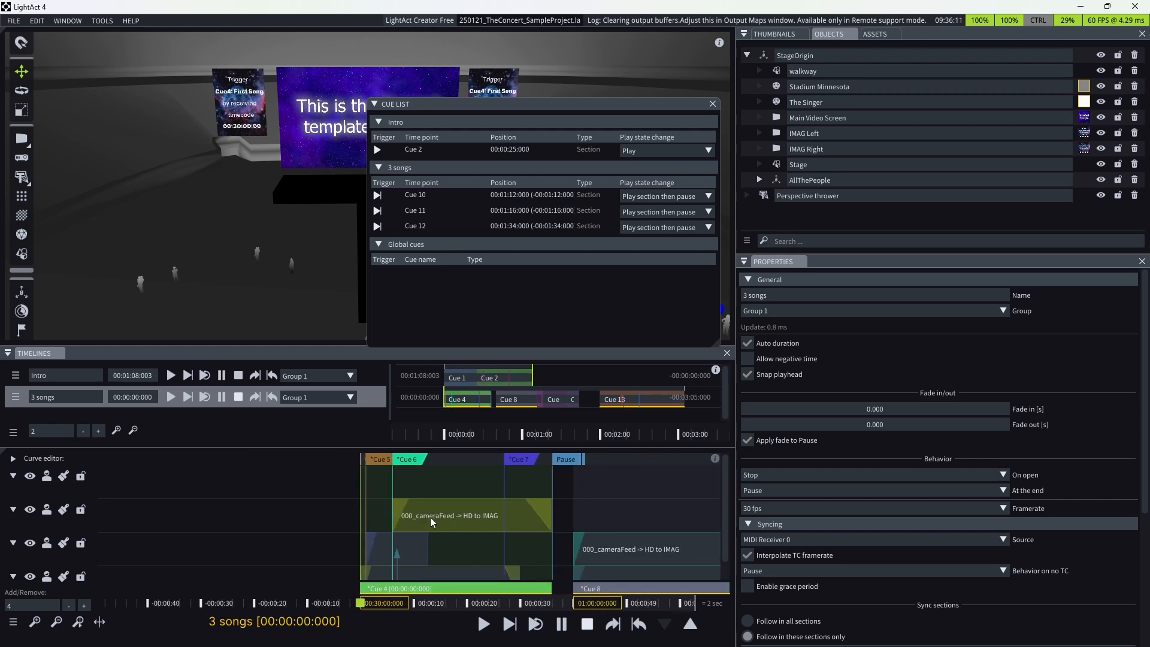
{"action": "scroll", "coordinate": [420, 530], "scroll_direction": "down", "scroll_amount": 2}
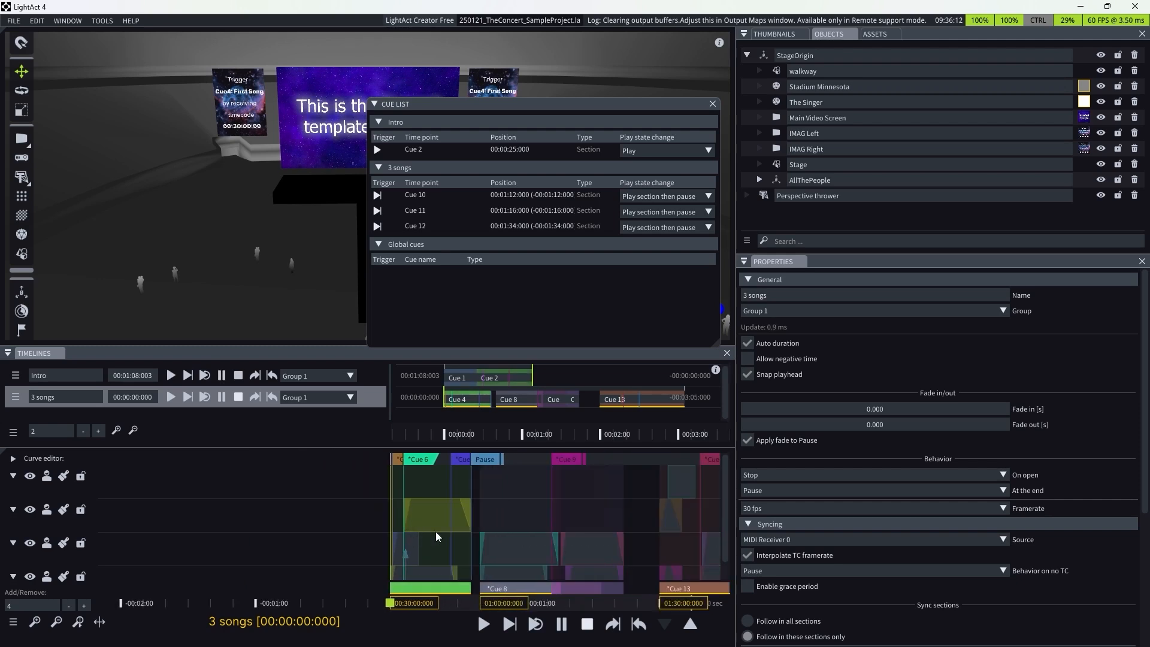
{"action": "left_click", "coordinate": [13, 475]}
{"action": "scroll", "coordinate": [416, 556], "scroll_direction": "up", "scroll_amount": 2}
{"action": "scroll", "coordinate": [401, 547], "scroll_direction": "up", "scroll_amount": 2}
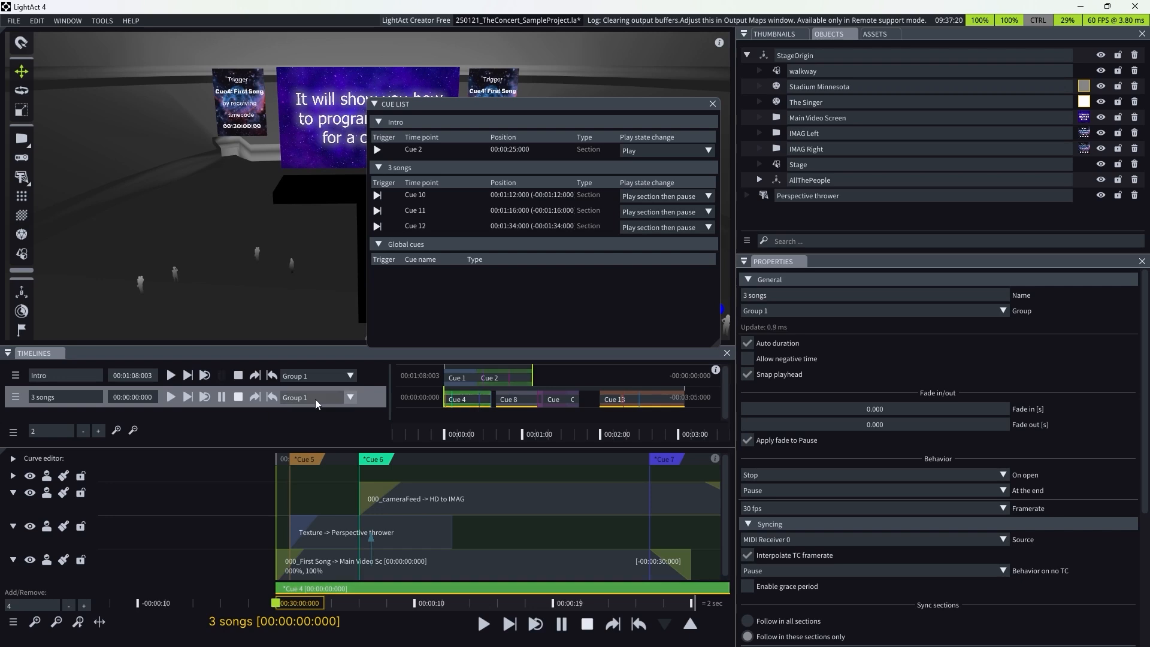
Step: Add a Set timeline state control layer near the start of Cue 4, targeting the Intro timeline with play state Stop
{"action": "right_click", "coordinate": [282, 469]}
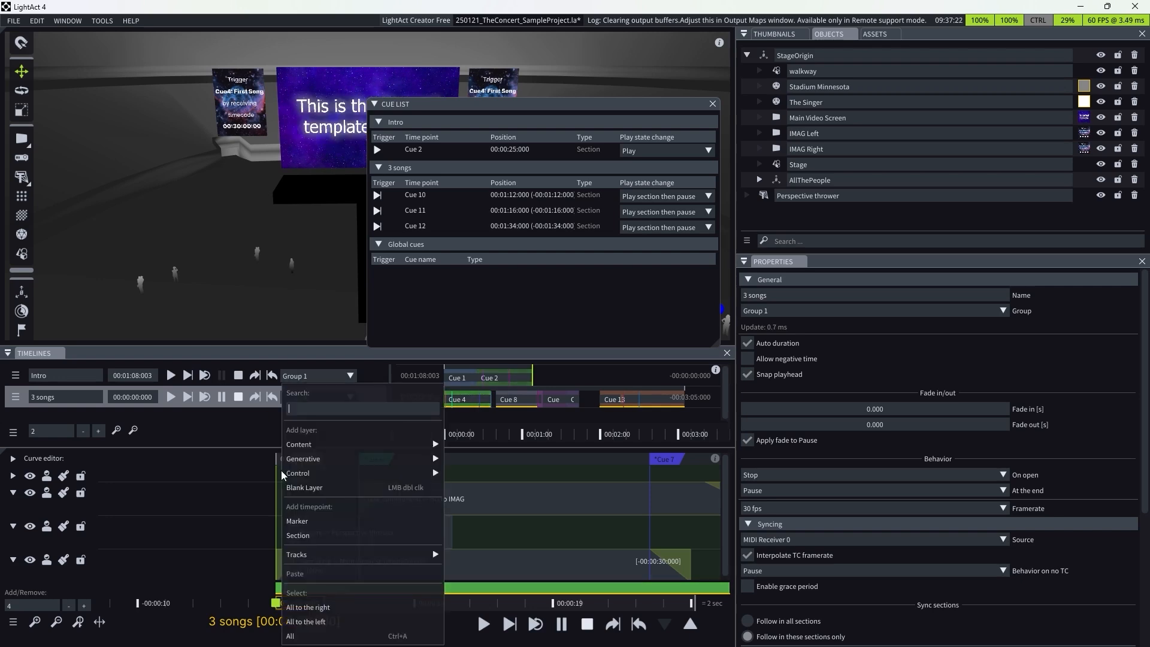
{"action": "mouse_move", "coordinate": [302, 468]}
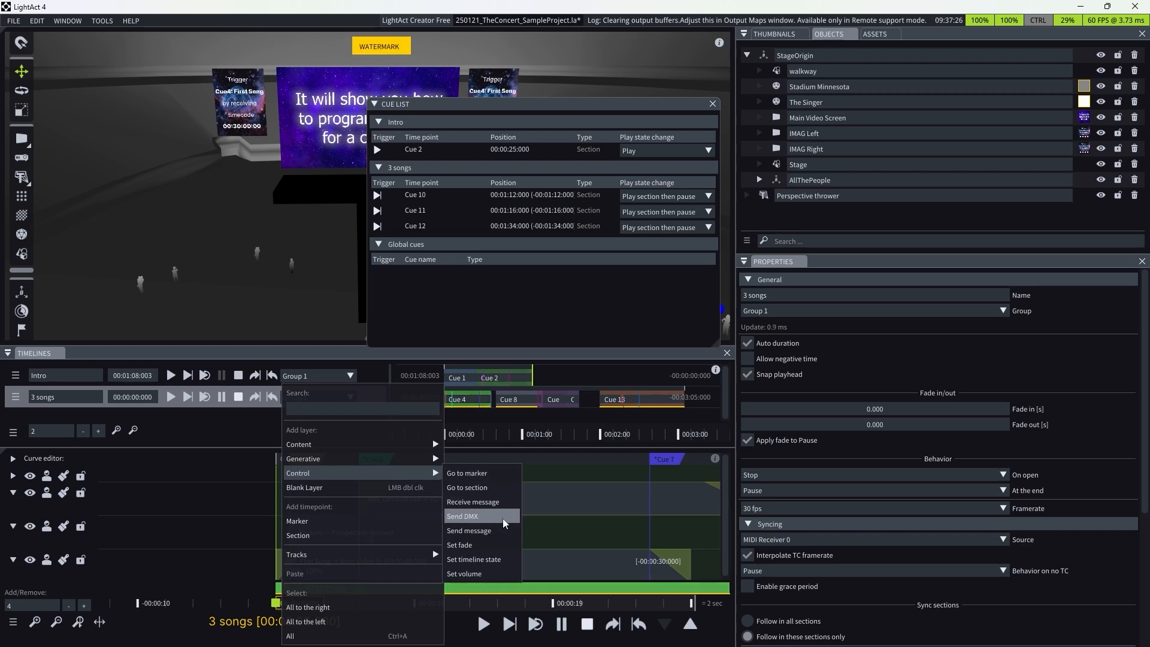
{"action": "left_click", "coordinate": [498, 560]}
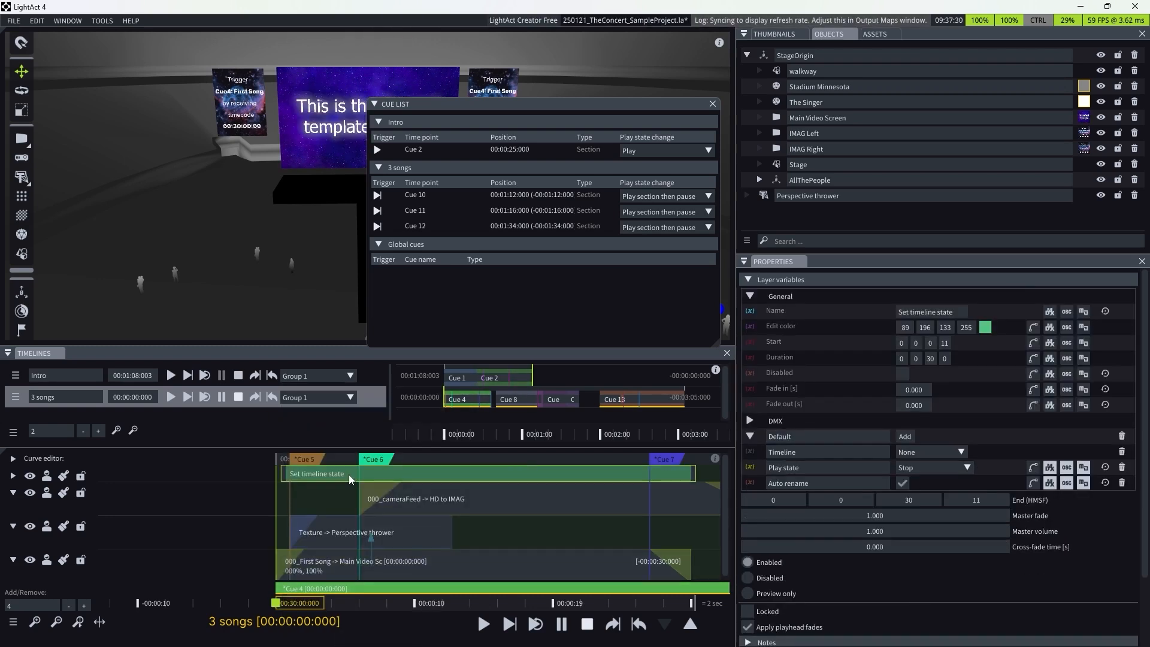
{"action": "left_click", "coordinate": [923, 450]}
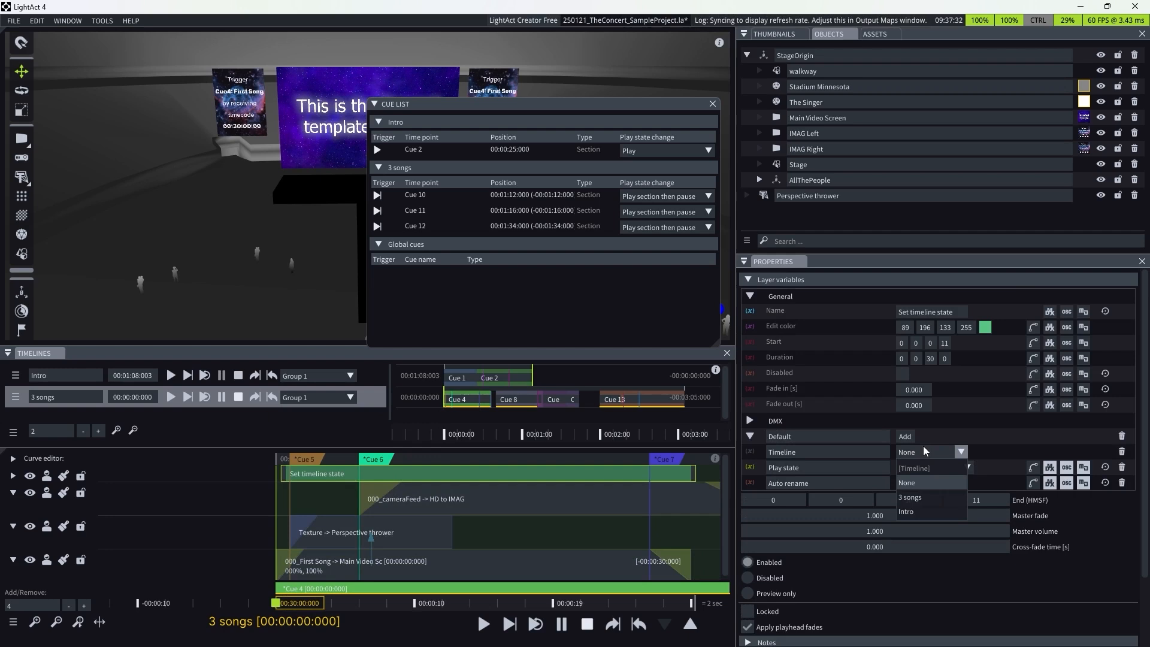
{"action": "left_click", "coordinate": [921, 509]}
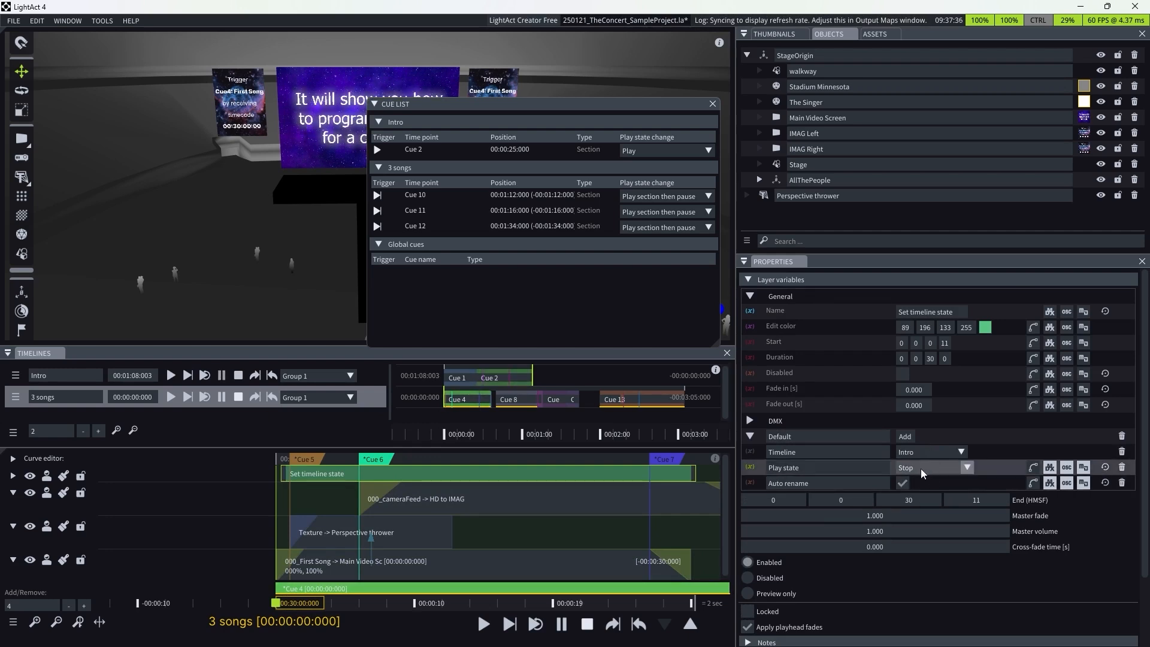
{"action": "left_click", "coordinate": [922, 468]}
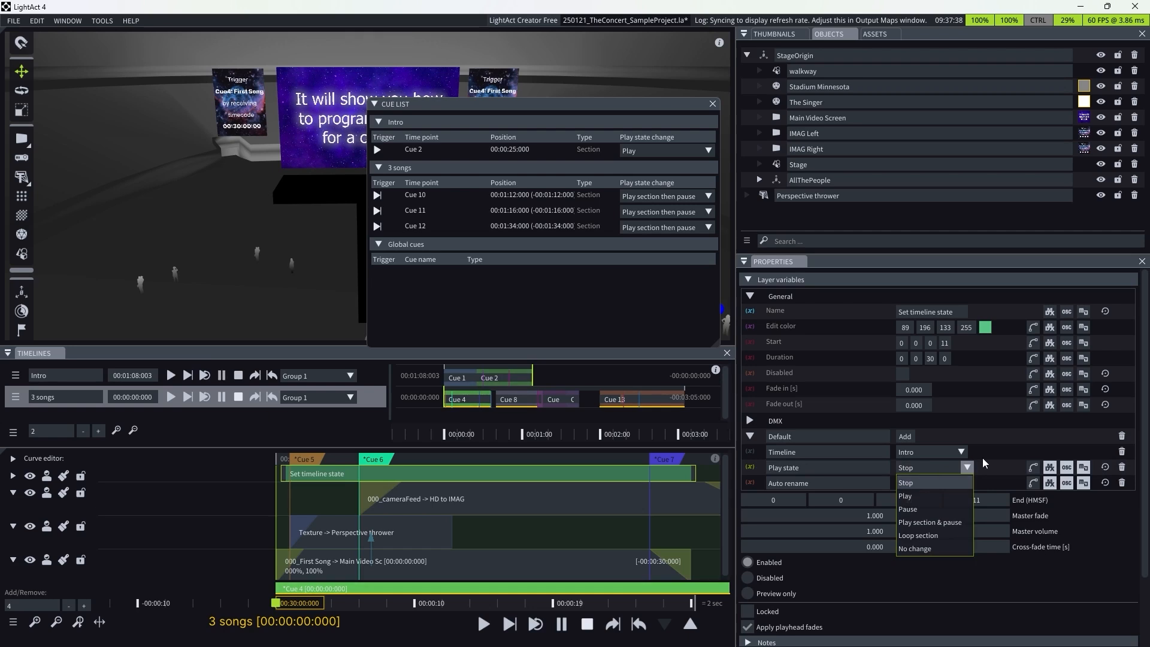
{"action": "left_click", "coordinate": [958, 466]}
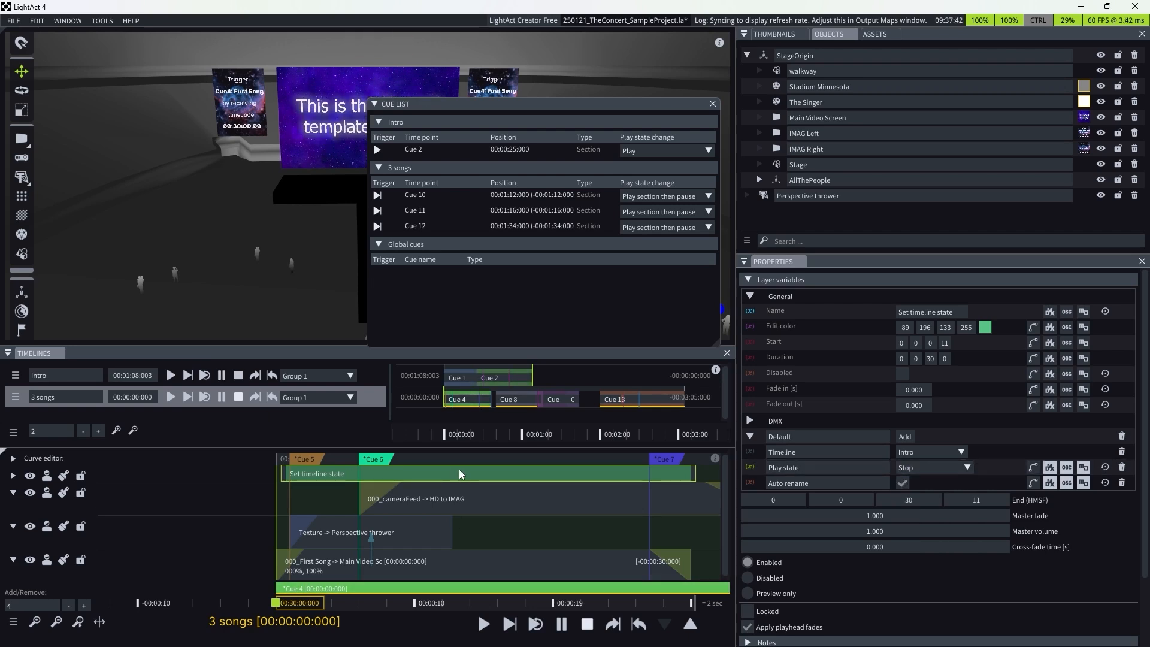
Step: Delete the Set timeline state layer from the 3 songs timeline
{"action": "key", "text": "Delete"}
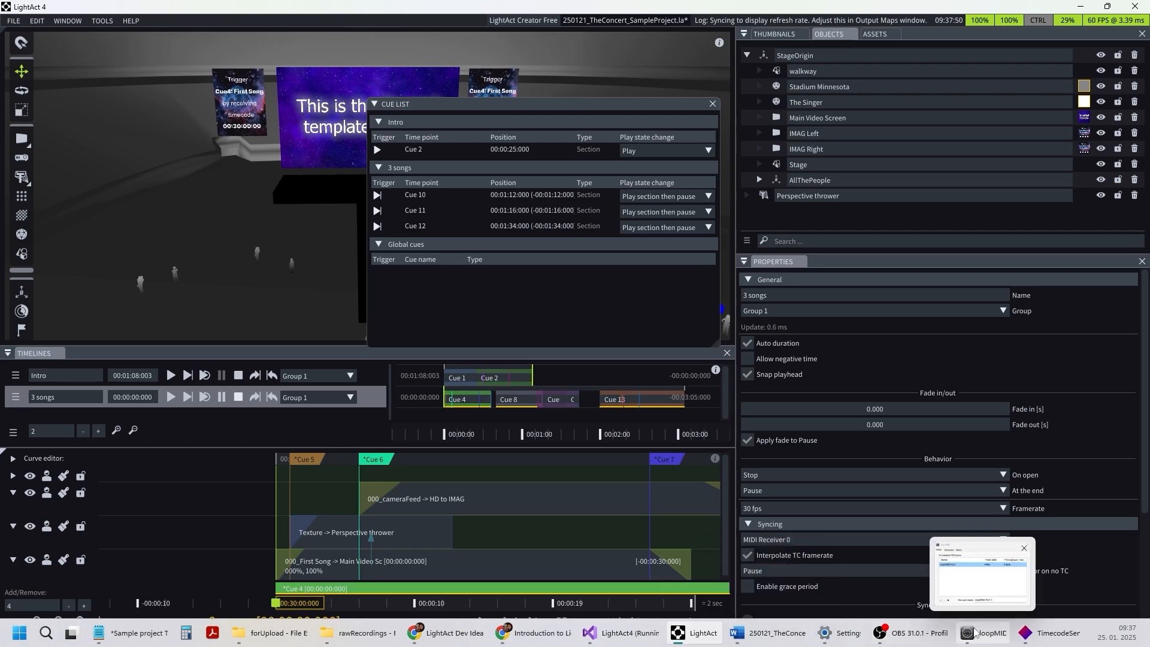
Step: Switch to TimecodeSender, start sending timecode from 00:30:00, and return to LightAct
{"action": "left_click", "coordinate": [1038, 641]}
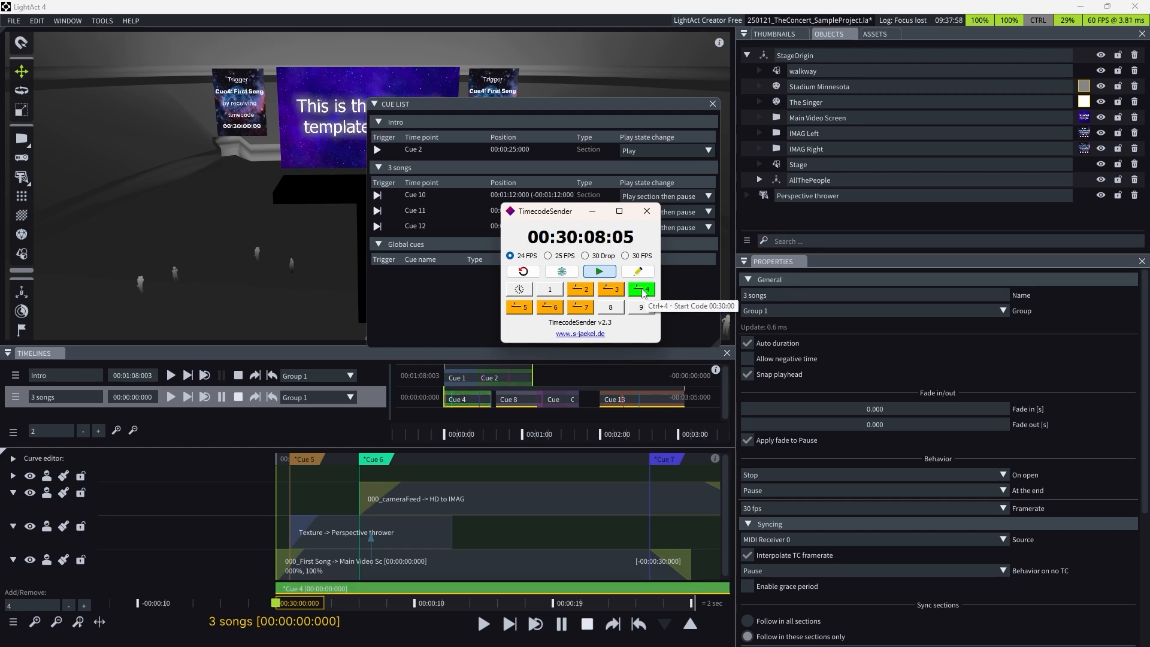
{"action": "left_click", "coordinate": [642, 290]}
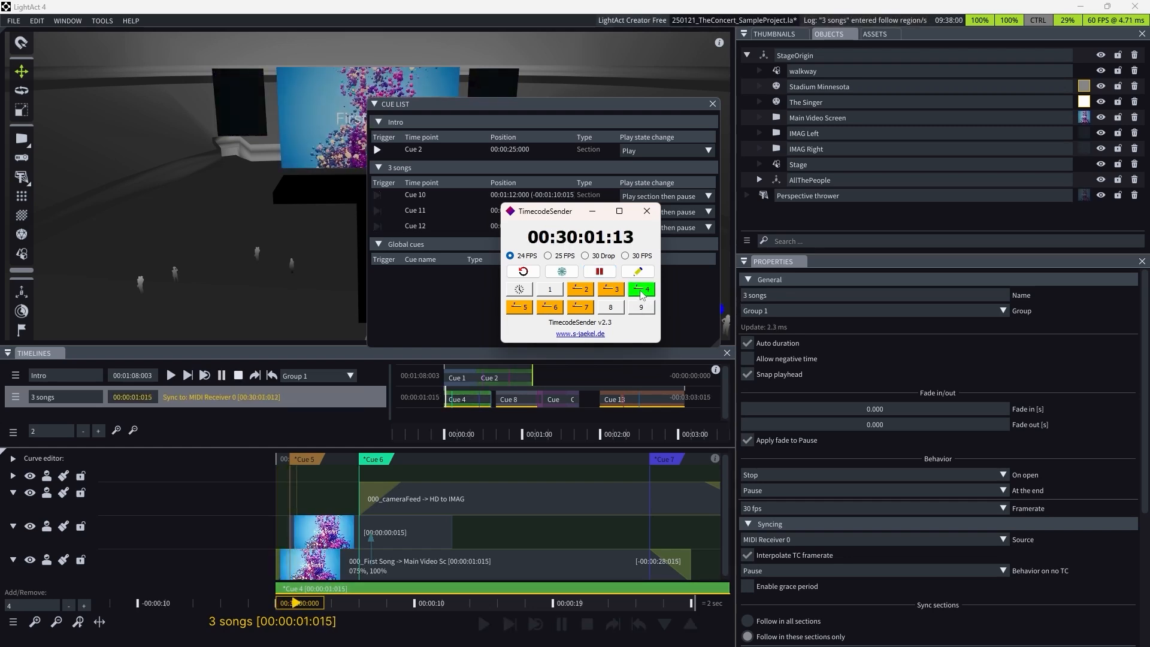
{"action": "left_click", "coordinate": [357, 5]}
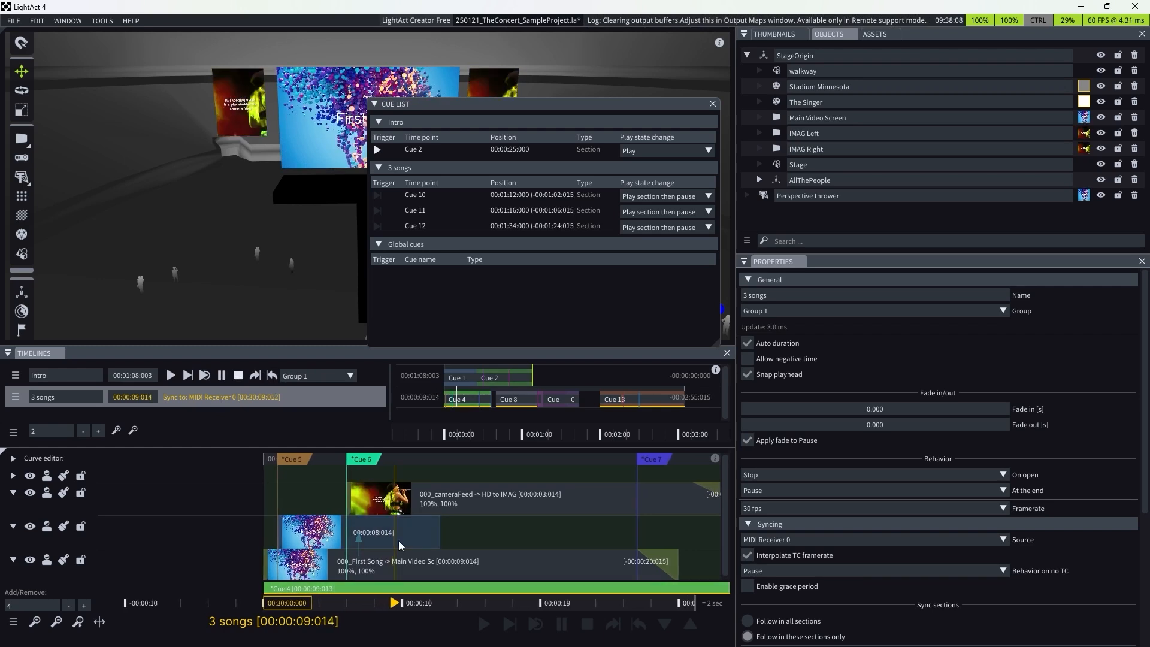
Step: Select the Cue 4 section in the 3 songs timeline and check its custom start timecode
{"action": "scroll", "coordinate": [289, 533], "scroll_direction": "down", "scroll_amount": 3}
{"action": "scroll", "coordinate": [303, 542], "scroll_direction": "up", "scroll_amount": 3}
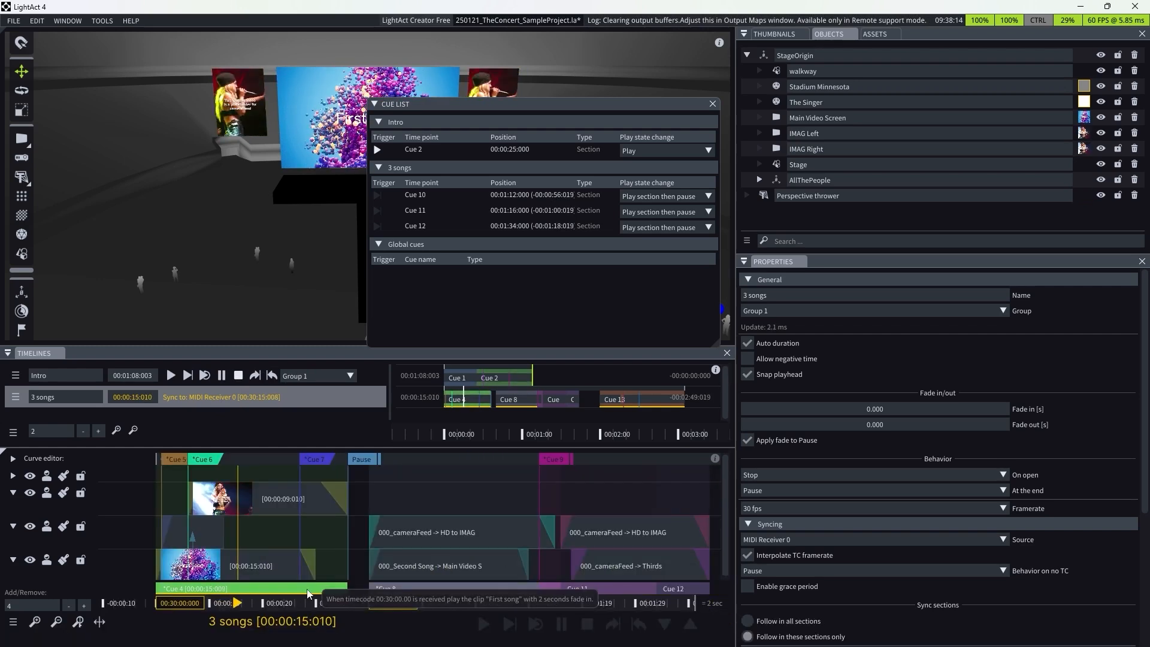
{"action": "left_click", "coordinate": [307, 590]}
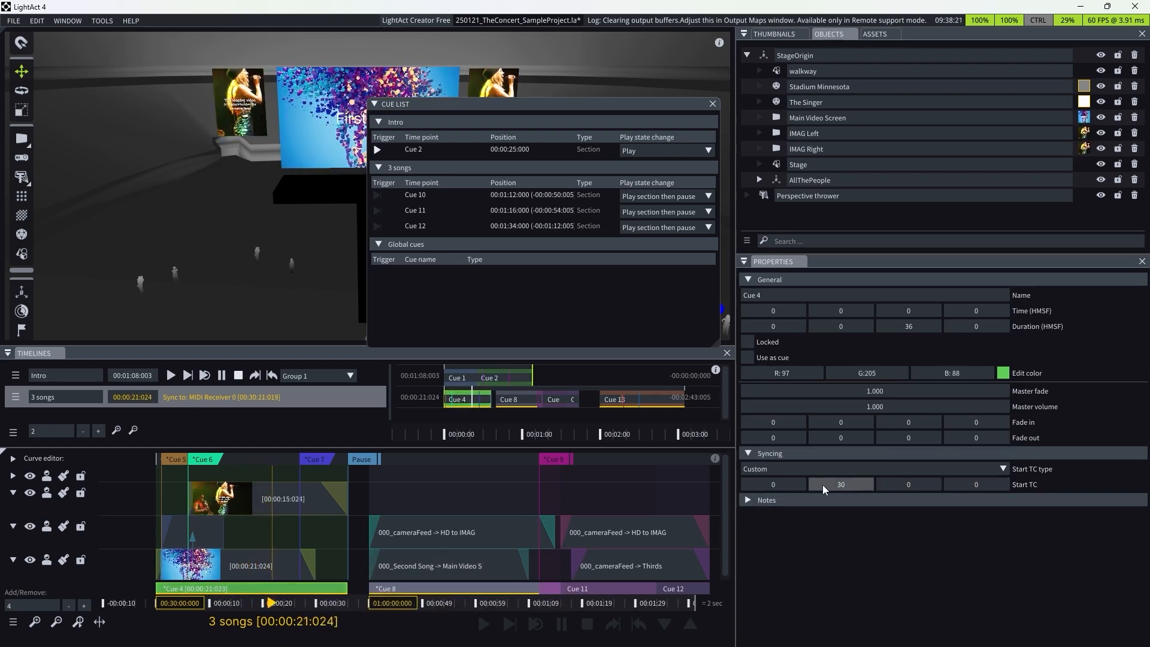
Step: Examine the 3 songs timeline's sync sections and section timecode marks, and view the sections following Cue 4
{"action": "left_click", "coordinate": [354, 505]}
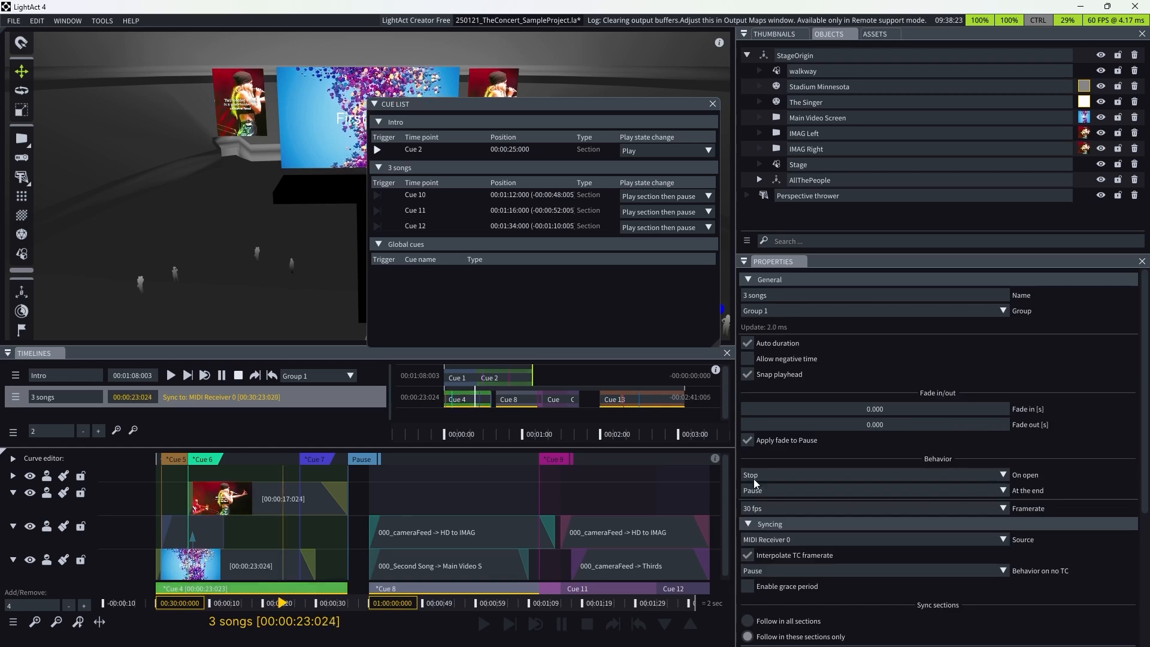
{"action": "scroll", "coordinate": [754, 480], "scroll_direction": "down", "scroll_amount": 5}
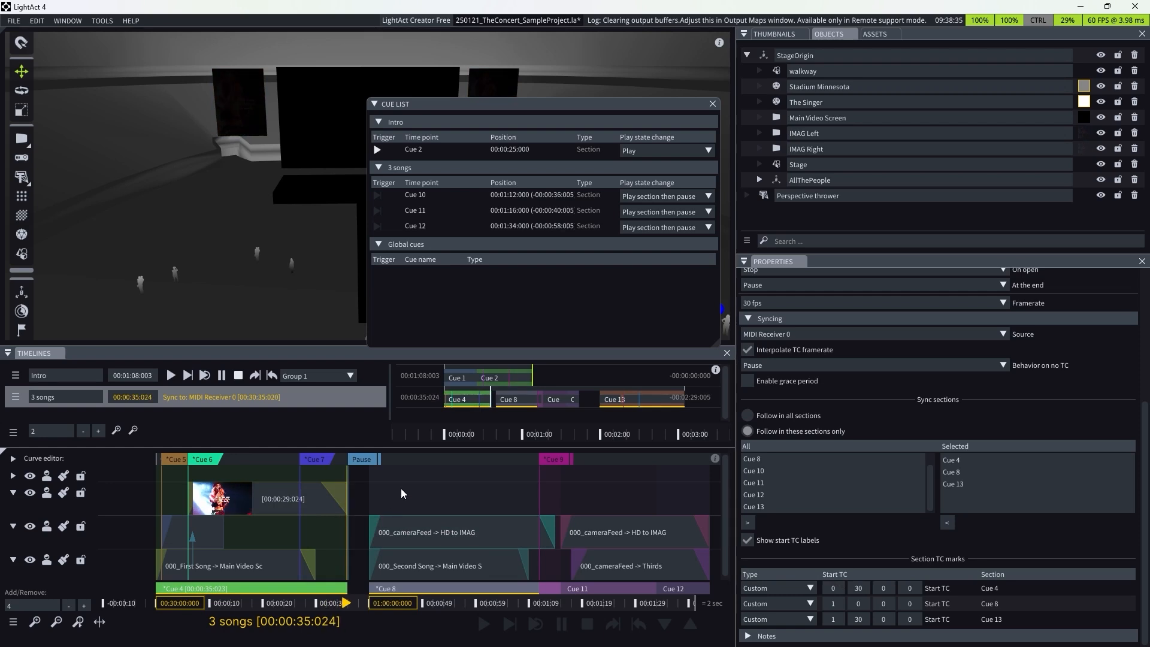
{"action": "scroll", "coordinate": [189, 495], "scroll_direction": "right", "scroll_amount": 3}
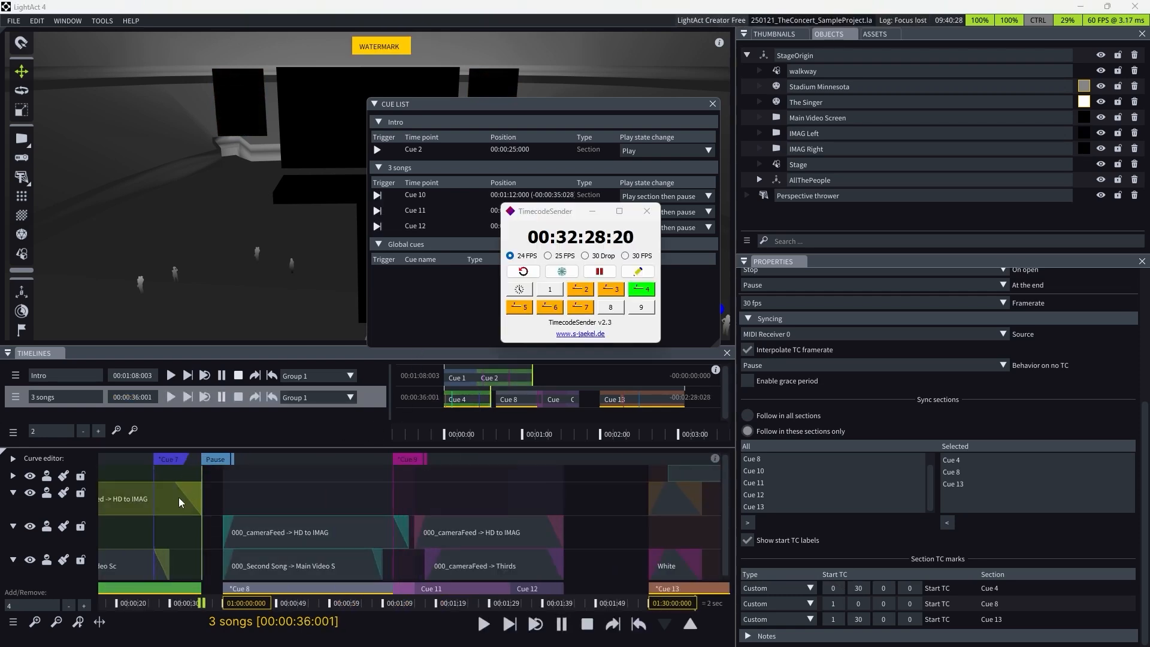
Step: Return to LightAct and inspect the 3 songs timeline from Cue 7 and the Pause mark to the start of Cue 8
{"action": "left_click", "coordinate": [220, 559]}
{"action": "scroll", "coordinate": [322, 555], "scroll_direction": "left", "scroll_amount": 4}
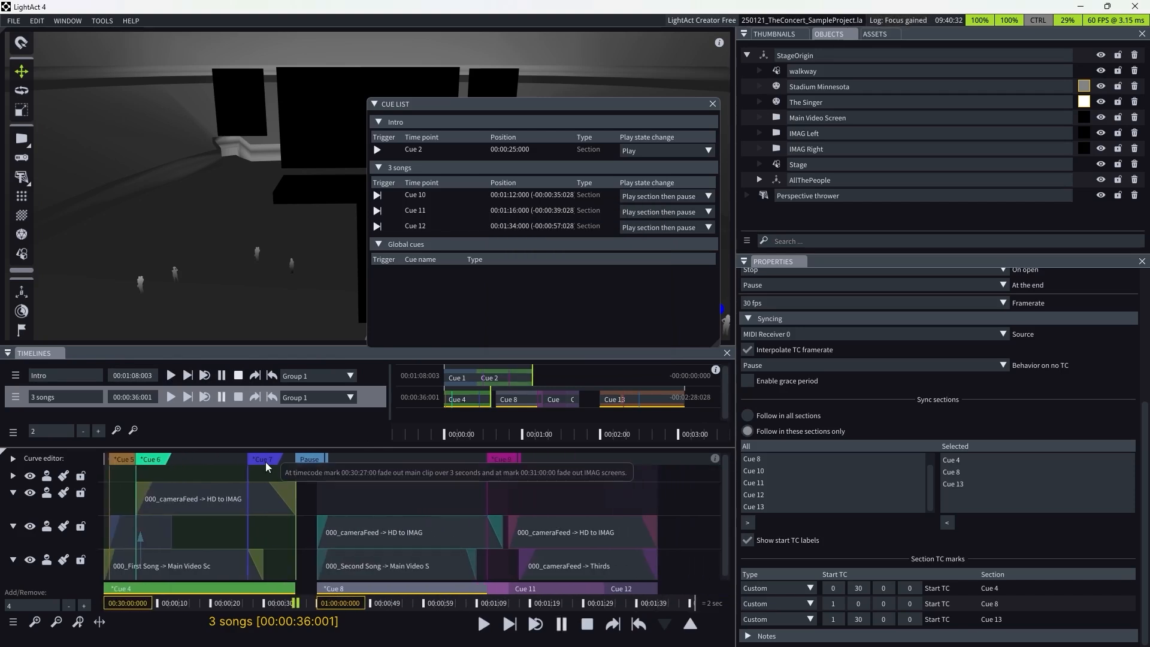
{"action": "scroll", "coordinate": [264, 461], "scroll_direction": "up", "scroll_amount": 3}
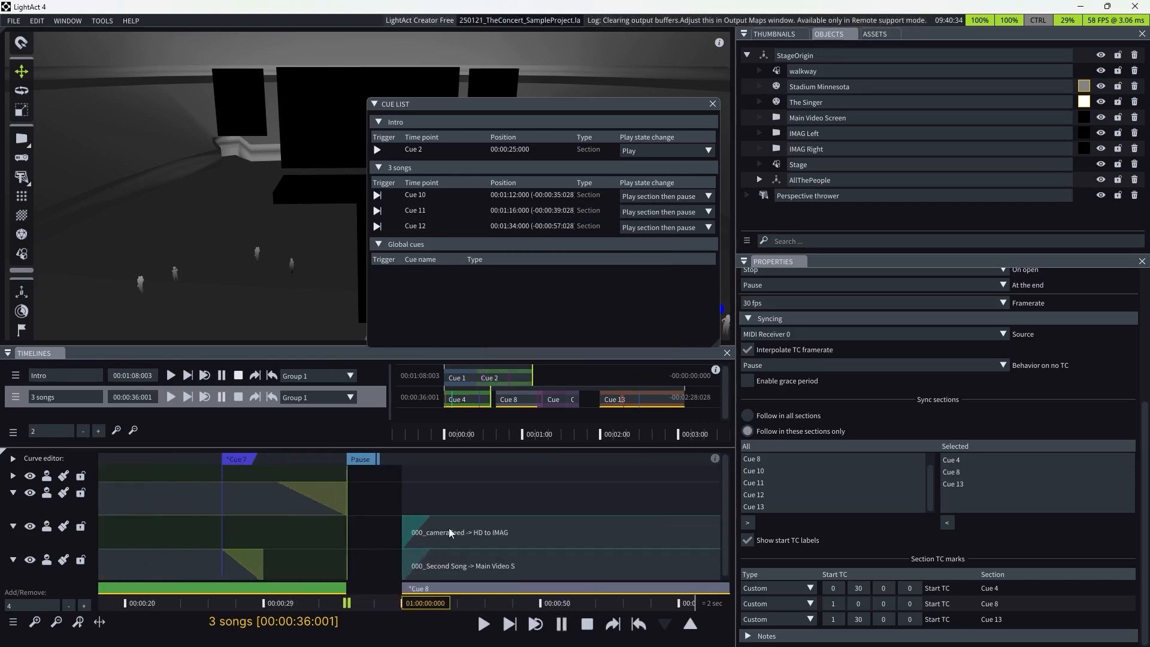
Step: Switch to the concert sample project document in Word and read the cue descriptions for the first and second songs
{"action": "mouse_move", "coordinate": [592, 644]}
{"action": "left_click", "coordinate": [764, 633]}
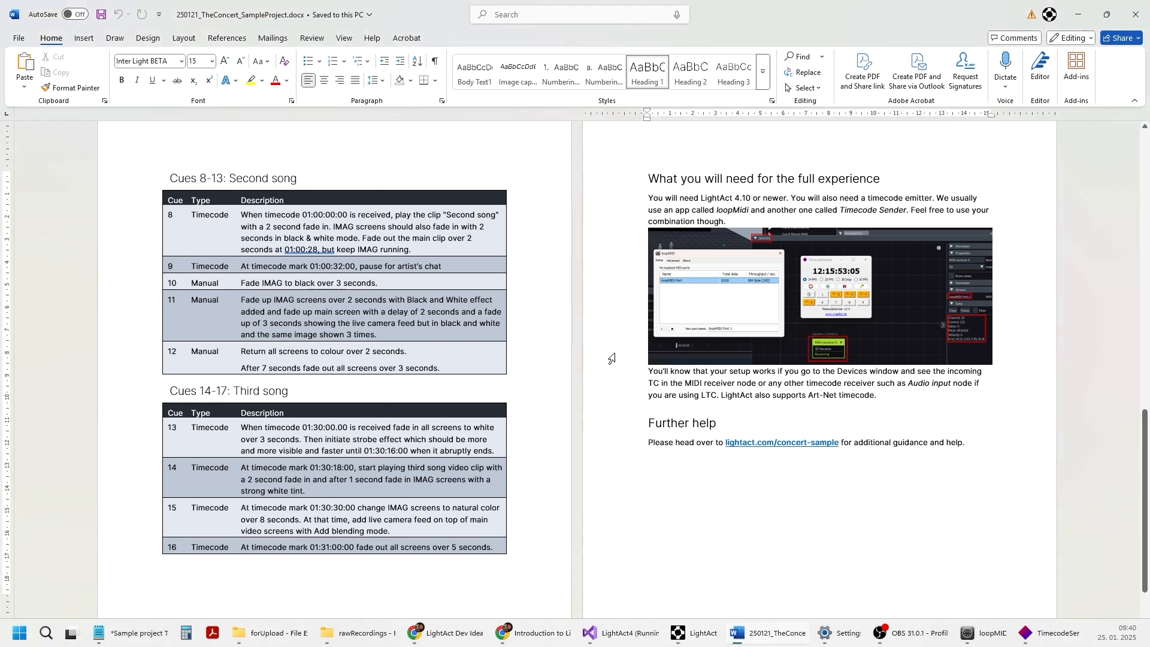
{"action": "scroll", "coordinate": [418, 332], "scroll_direction": "up", "scroll_amount": 3}
{"action": "scroll", "coordinate": [418, 332], "scroll_direction": "up", "scroll_amount": 5}
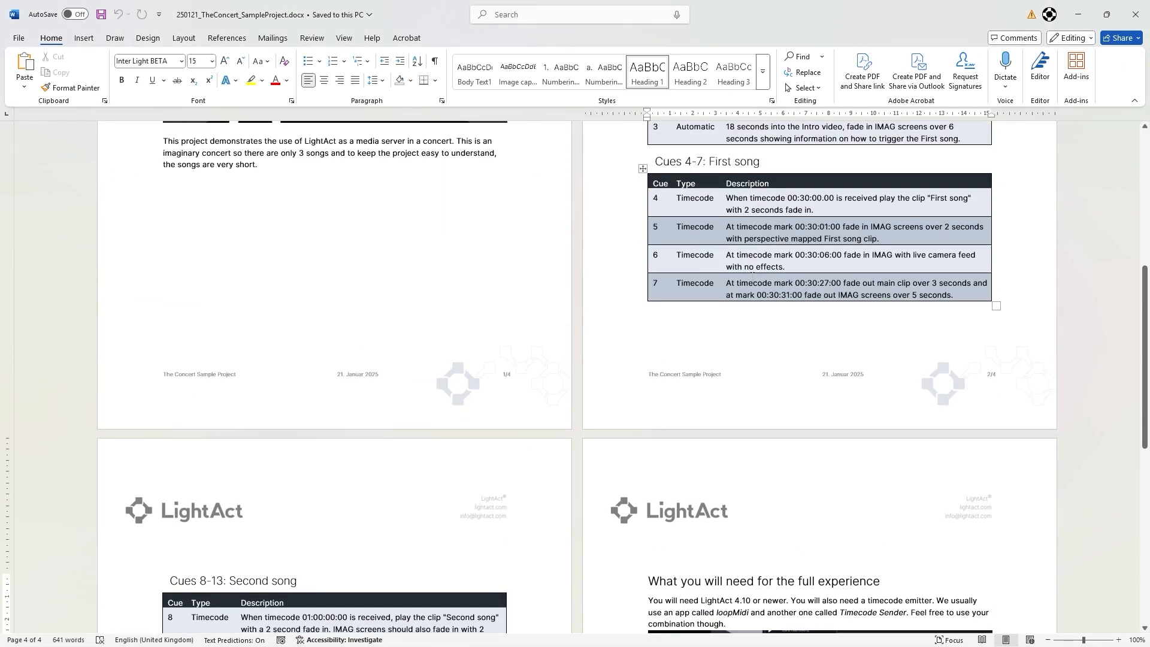
{"action": "scroll", "coordinate": [359, 329], "scroll_direction": "down", "scroll_amount": 4}
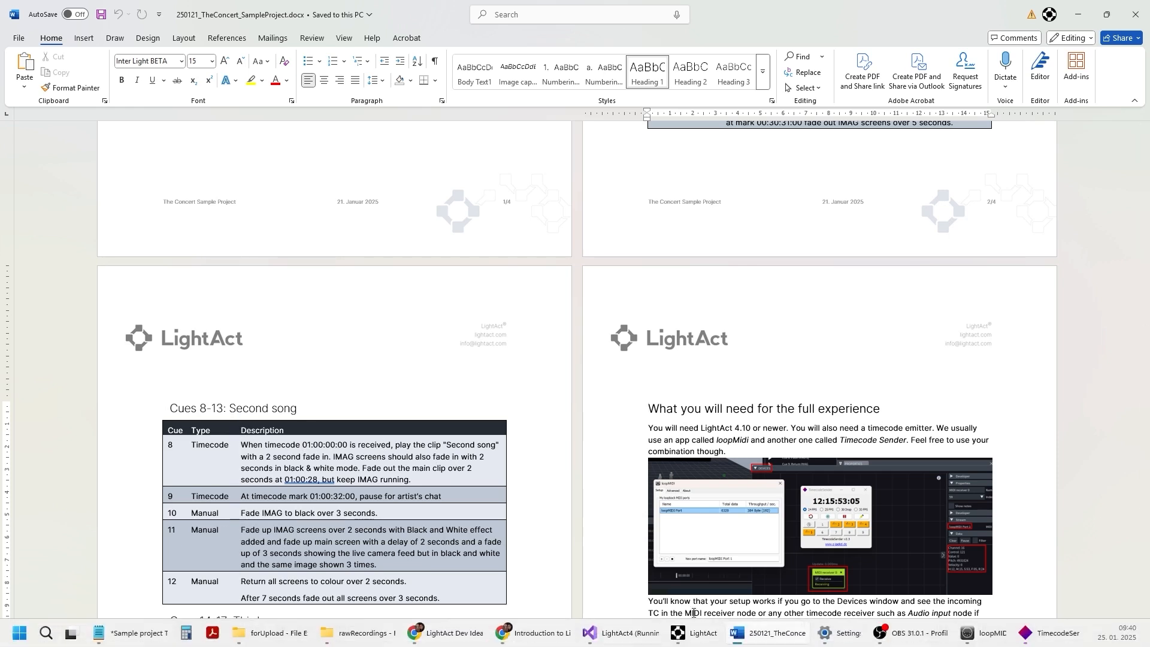
Step: Start sending timecode from 01:00:00 in TimecodeSender, return to LightAct, and show the Cue 8 section's syncing settings
{"action": "left_click", "coordinate": [1055, 638]}
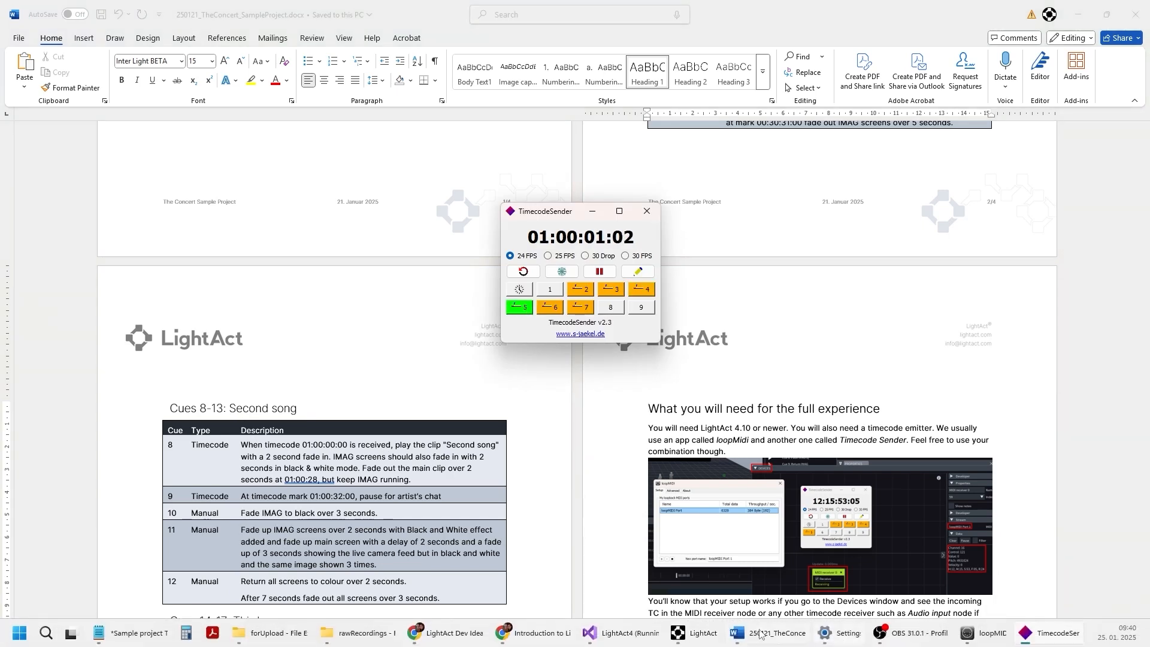
{"action": "left_click", "coordinate": [698, 635]}
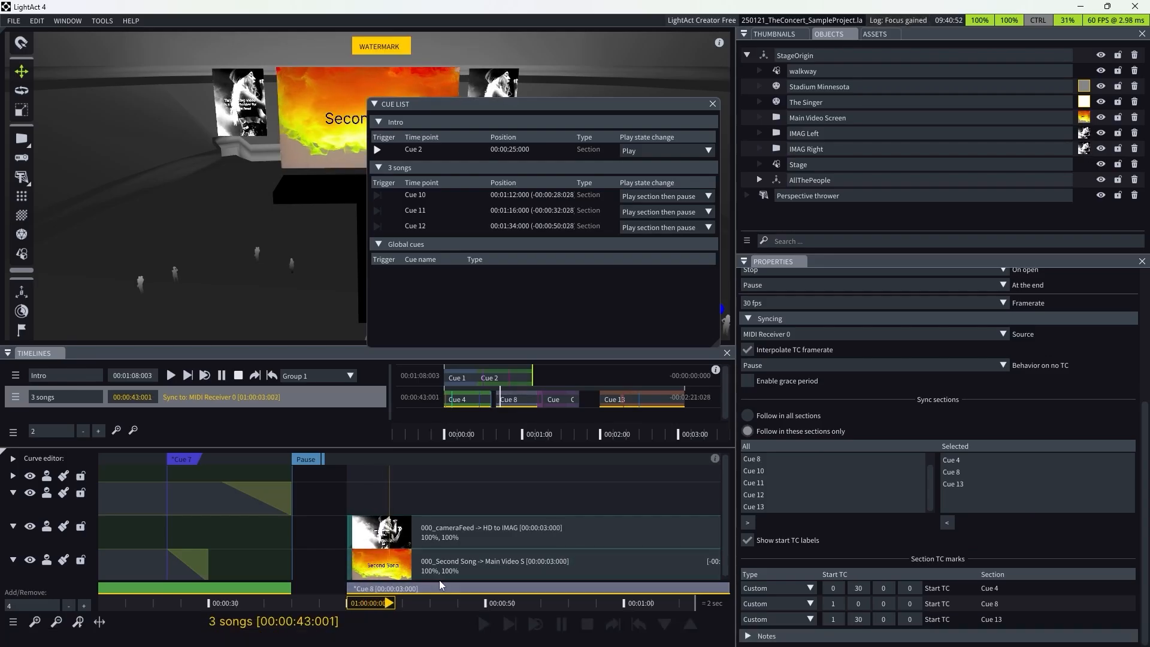
{"action": "left_click", "coordinate": [399, 589]}
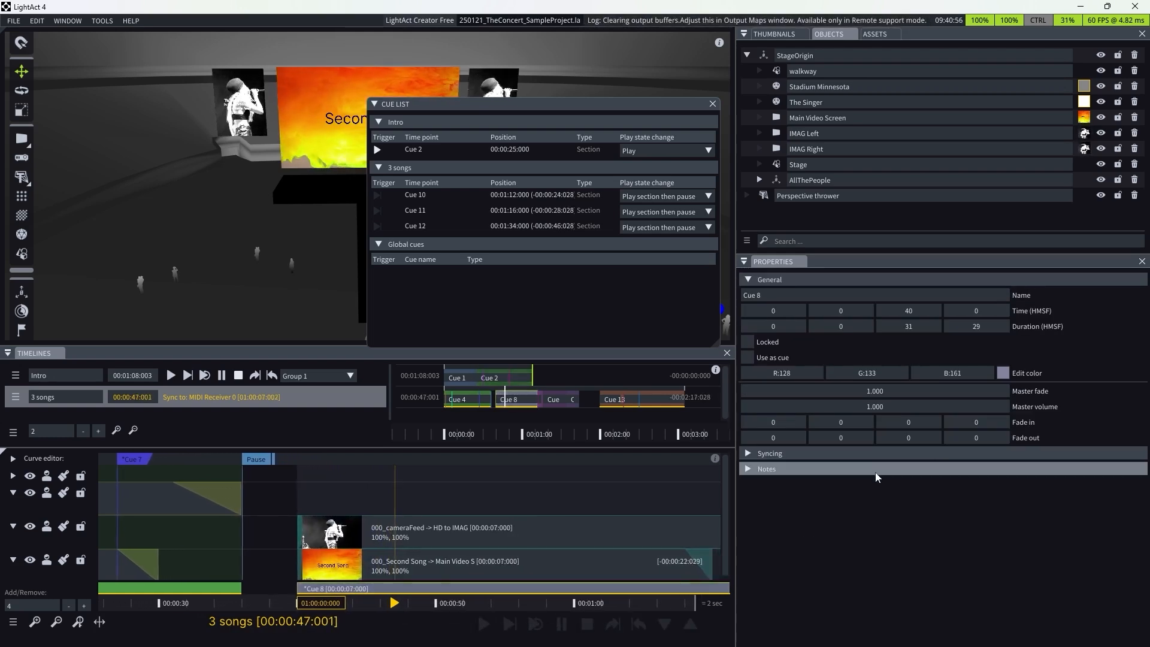
{"action": "left_click", "coordinate": [760, 457]}
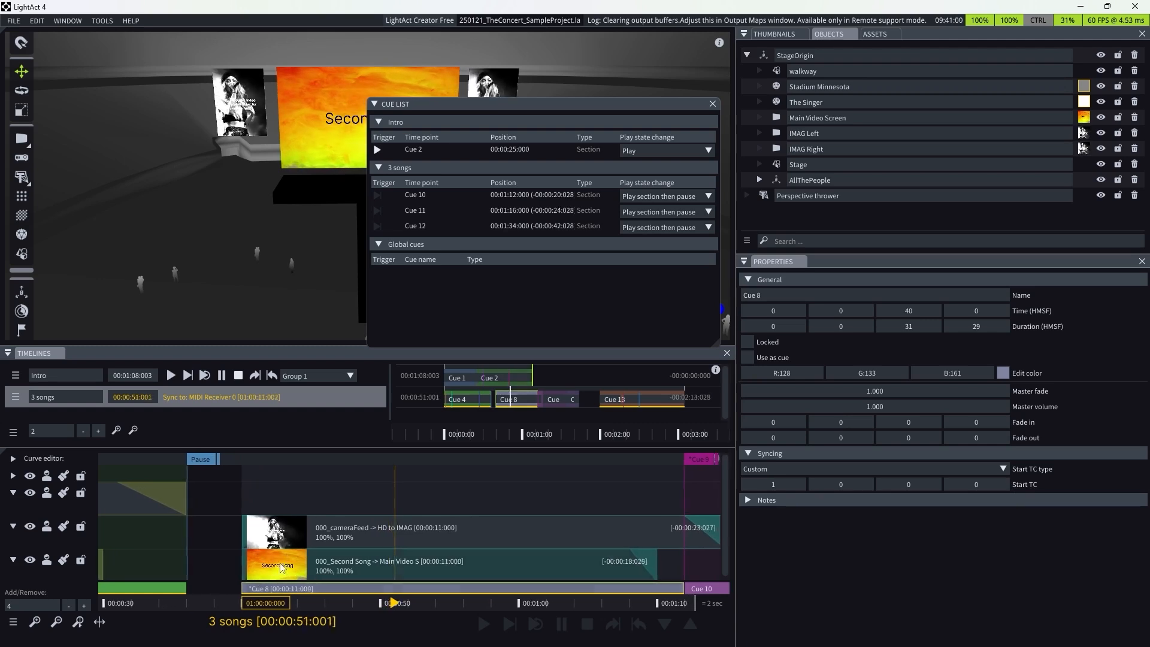
Step: Select the 000_cameraFeed -> HD to IMAG layer in the Cue 8 section and examine its layer variables
{"action": "scroll", "coordinate": [322, 541], "scroll_direction": "up", "scroll_amount": 3}
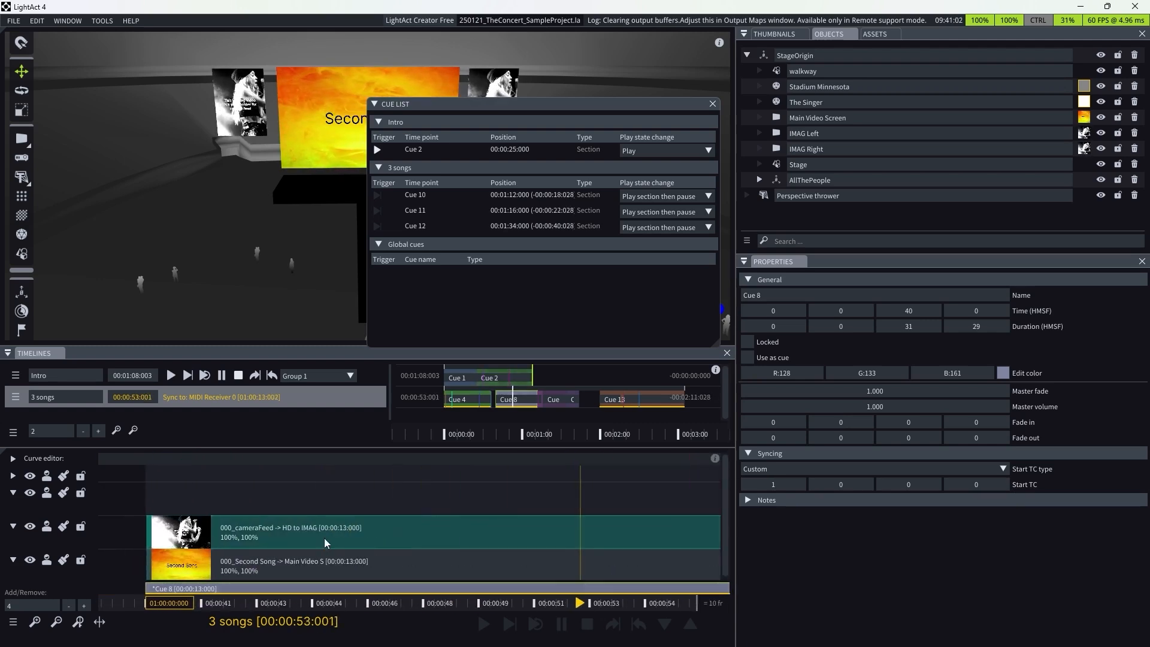
{"action": "left_click", "coordinate": [390, 537]}
{"action": "left_click", "coordinate": [392, 537]}
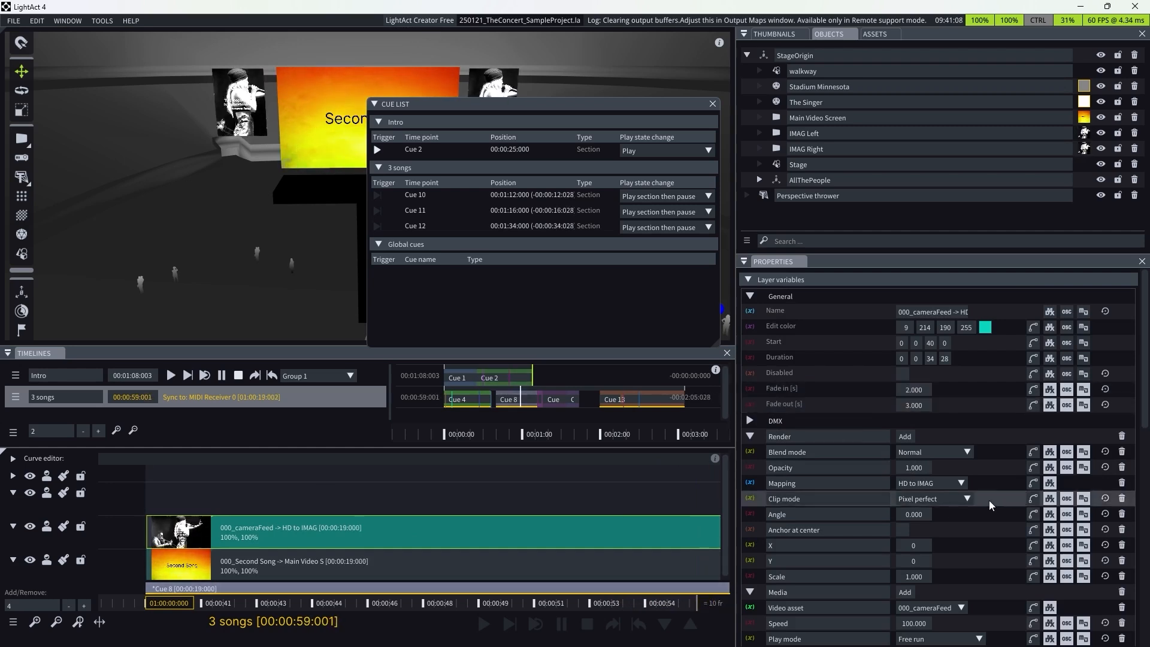
{"action": "scroll", "coordinate": [990, 501], "scroll_direction": "down", "scroll_amount": 8}
{"action": "scroll", "coordinate": [959, 468], "scroll_direction": "down", "scroll_amount": 3}
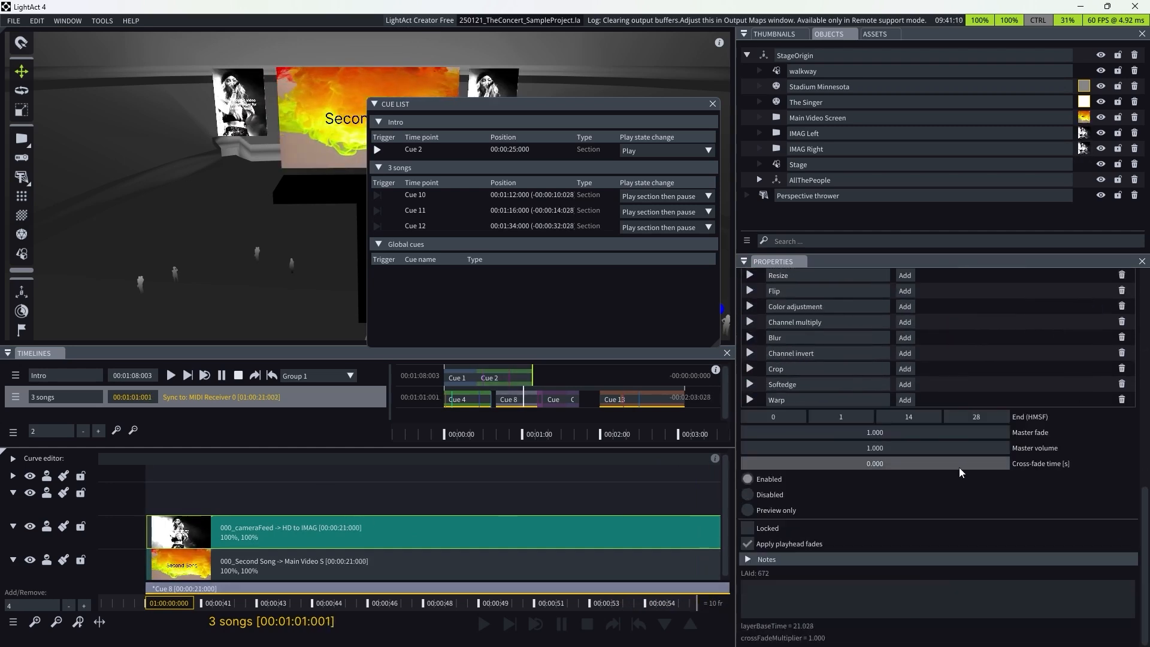
{"action": "scroll", "coordinate": [958, 466], "scroll_direction": "up", "scroll_amount": 12}
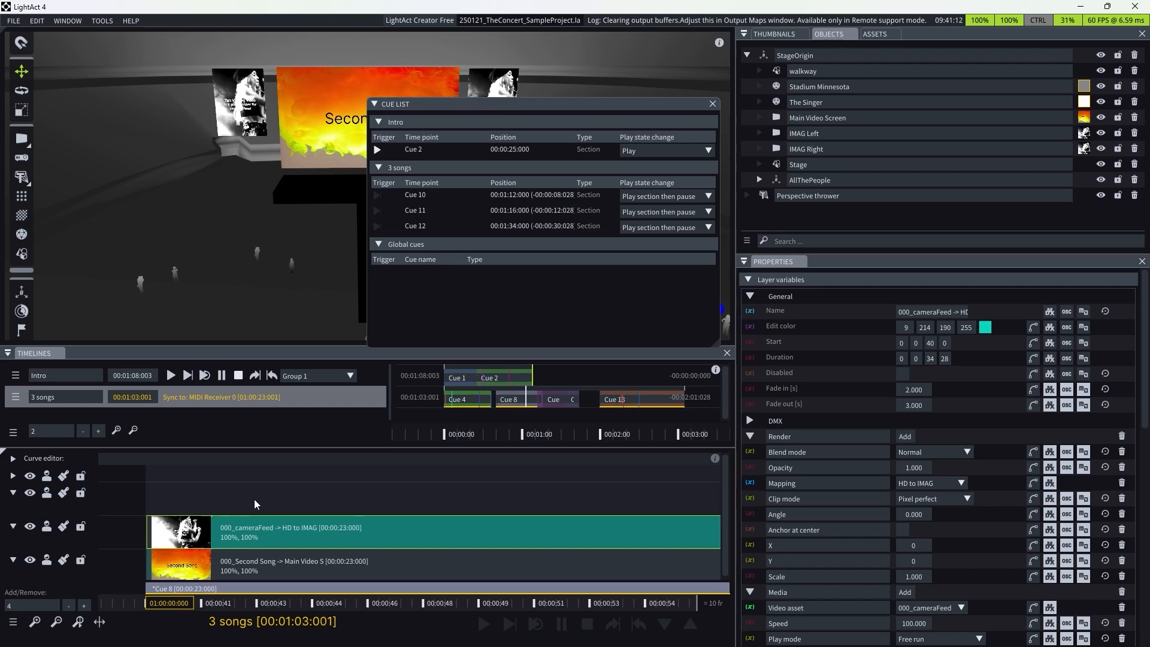
{"action": "scroll", "coordinate": [254, 499], "scroll_direction": "down", "scroll_amount": 5}
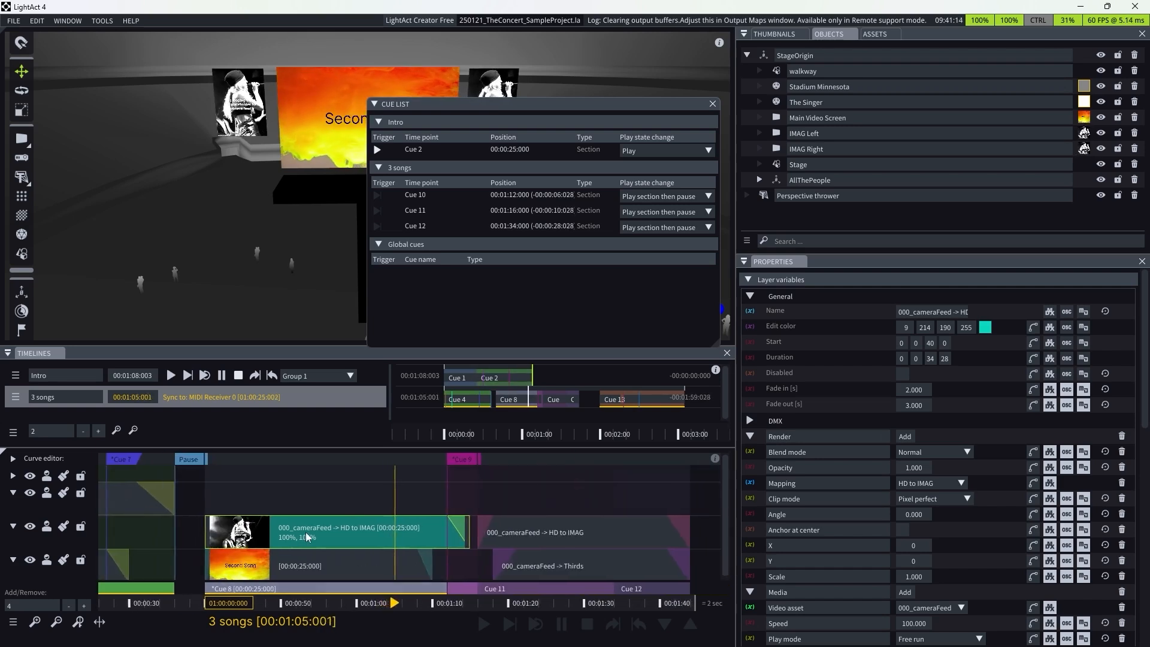
Step: Show the canvas thumbnails, and collapse the second layer track and the cue list to clear the stage view
{"action": "left_click", "coordinate": [768, 36]}
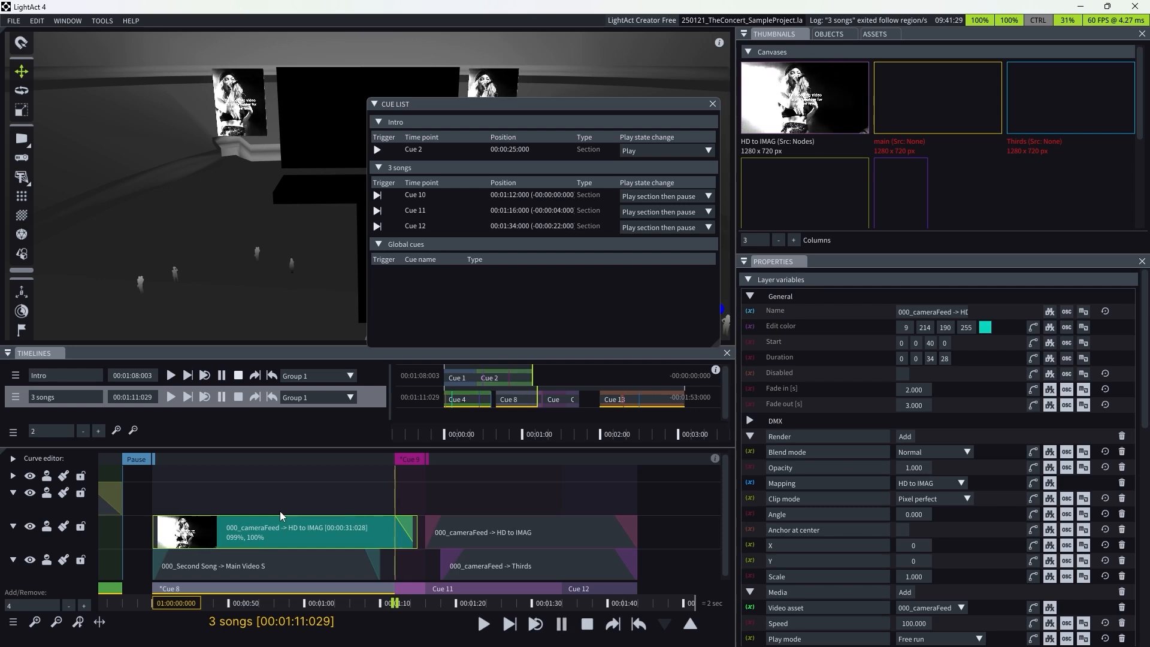
{"action": "left_click", "coordinate": [13, 493]}
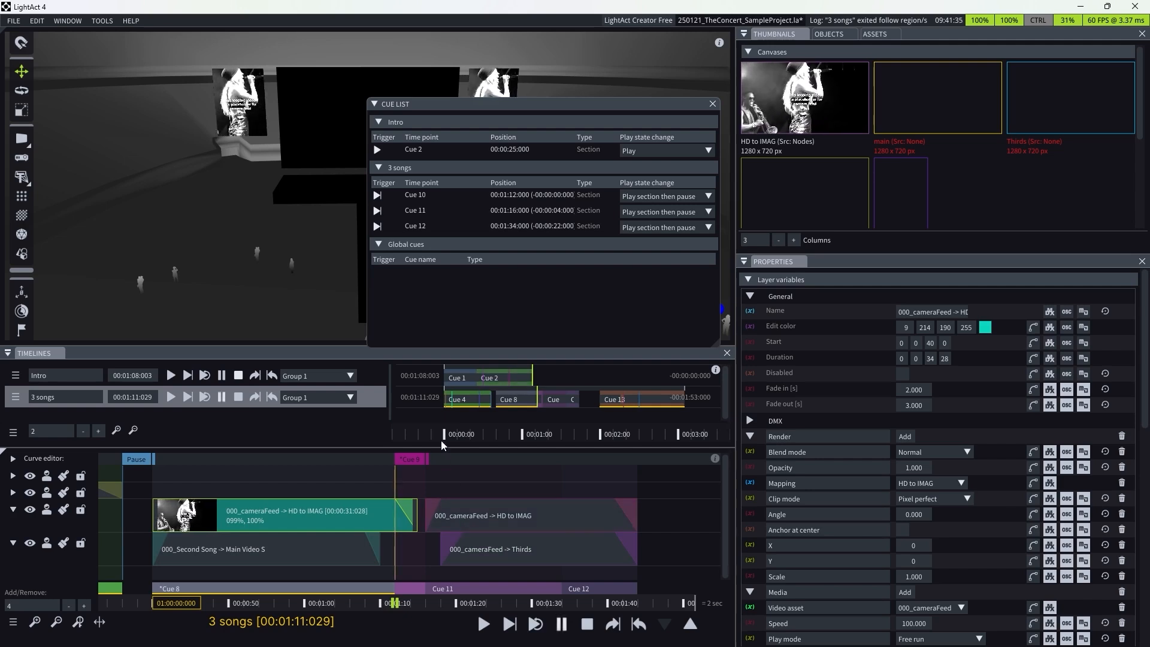
{"action": "left_click", "coordinate": [374, 104]}
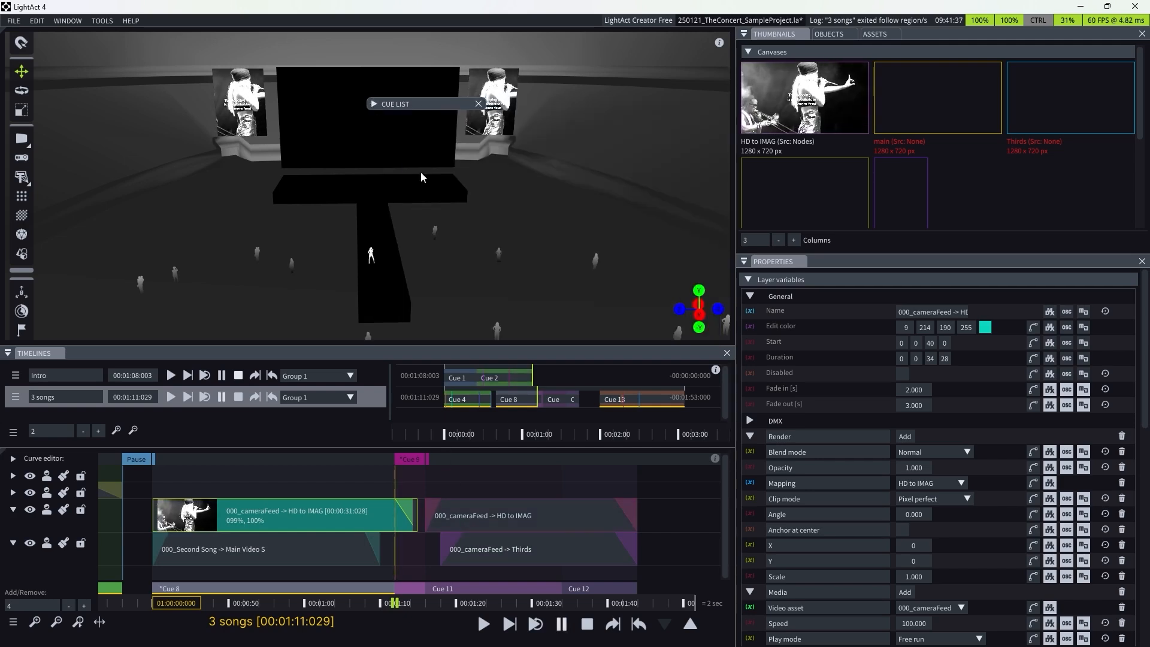
Step: Inspect the Perspective thrower, Cue 8's camera feed layer mapping, and the HD to IMAG canvas it uses
{"action": "scroll", "coordinate": [416, 184], "scroll_direction": "down", "scroll_amount": 5}
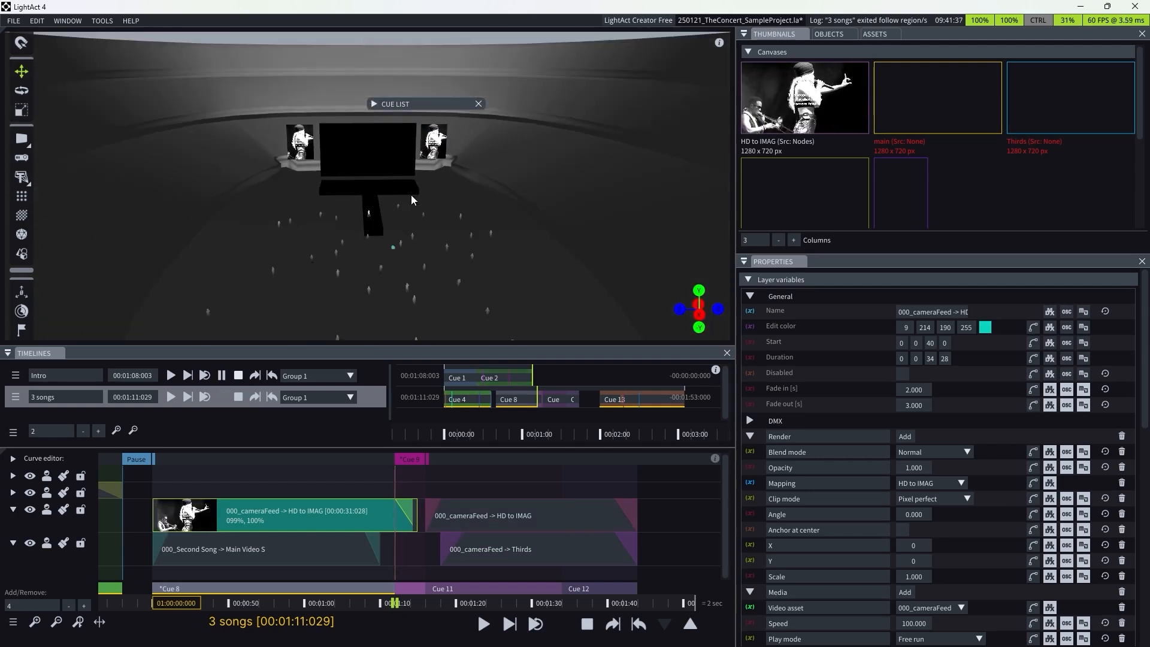
{"action": "left_click", "coordinate": [394, 247]}
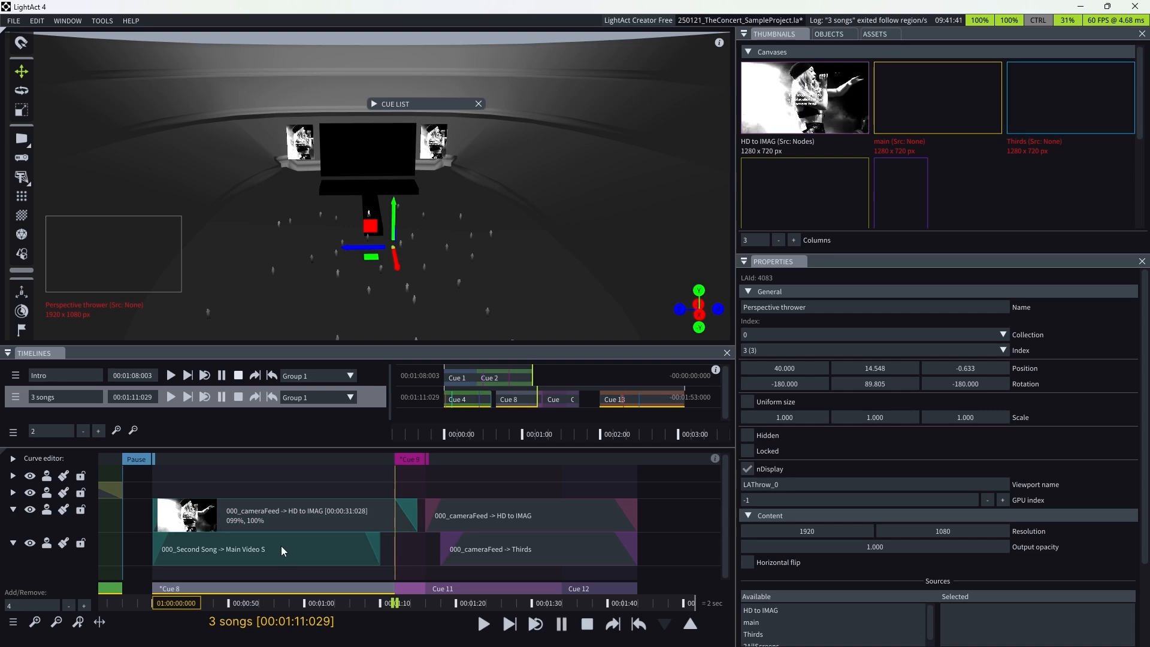
{"action": "left_click", "coordinate": [315, 528]}
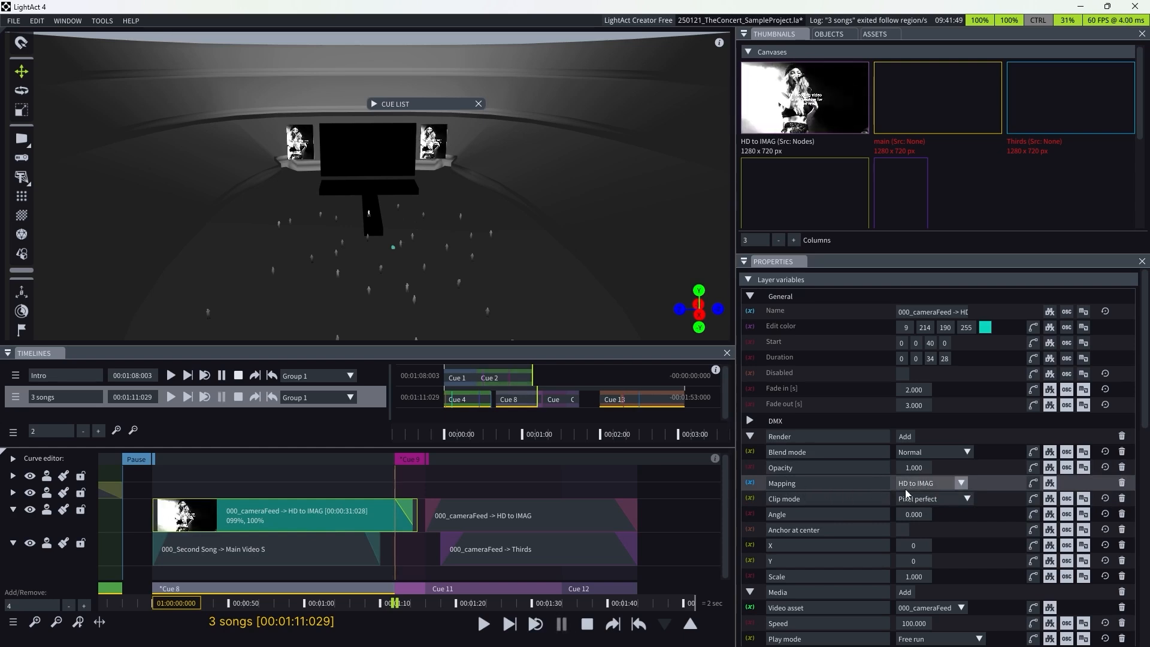
{"action": "double_click", "coordinate": [819, 108]}
{"action": "left_click_drag", "start_coordinate": [668, 243], "coordinate": [552, 127]}
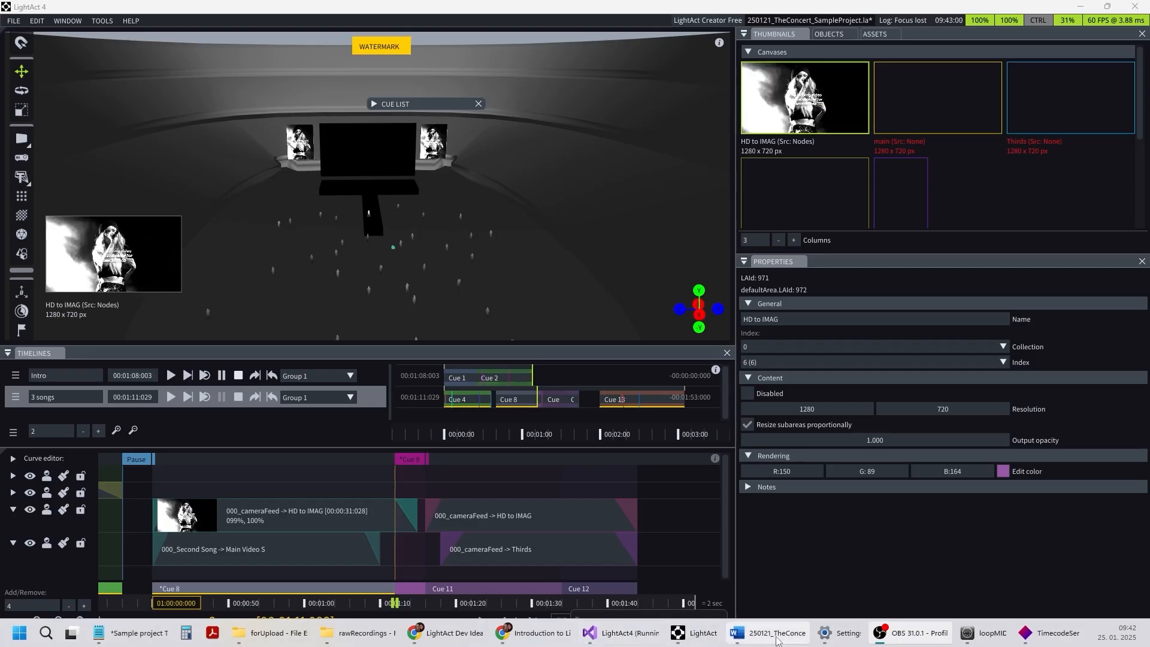
Step: Switch to the Word document, read the Cue 9 and Cue 10 descriptions for the second song, and return to LightAct
{"action": "left_click", "coordinate": [738, 632]}
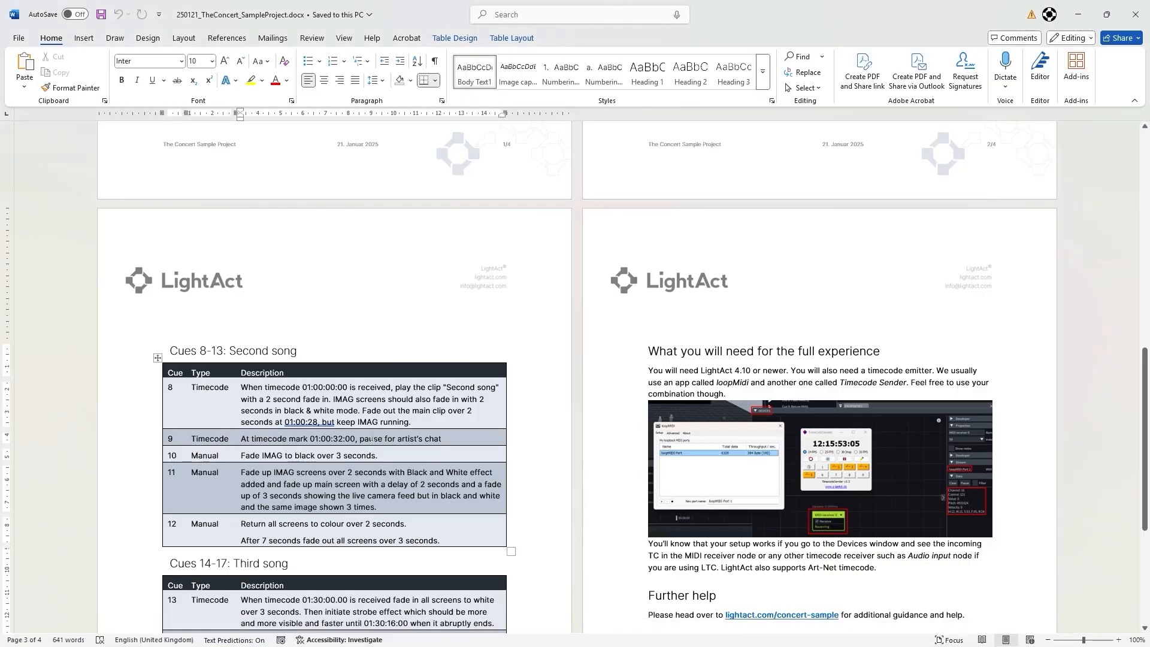
{"action": "left_click_drag", "start_coordinate": [442, 439], "coordinate": [410, 439]}
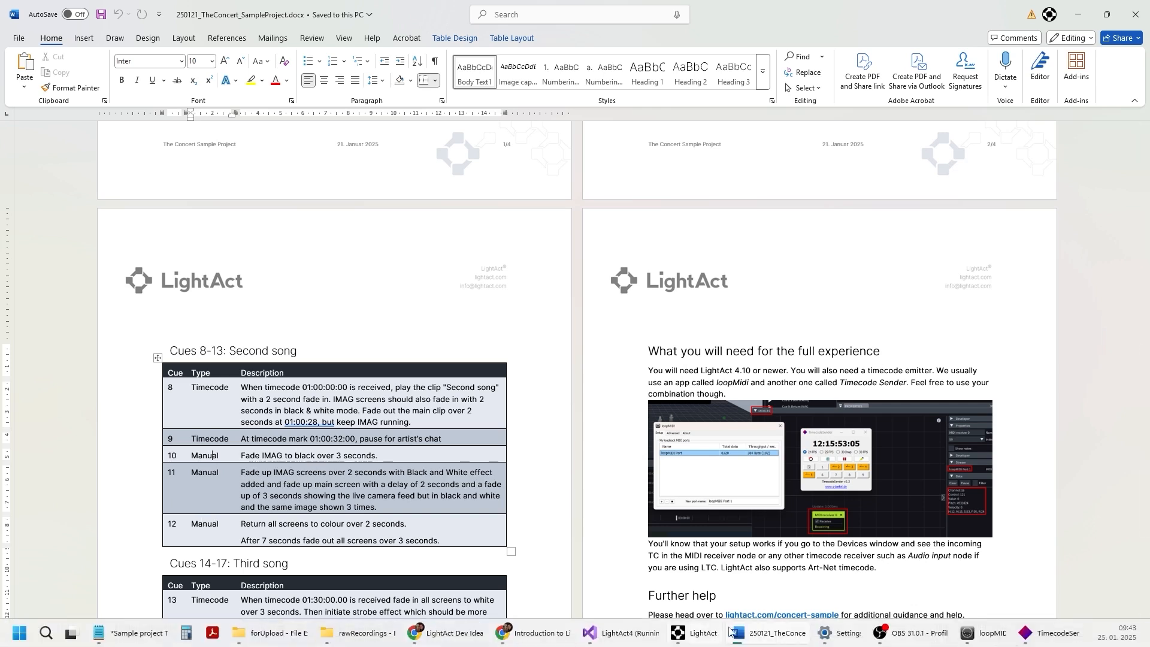
{"action": "left_click", "coordinate": [679, 635]}
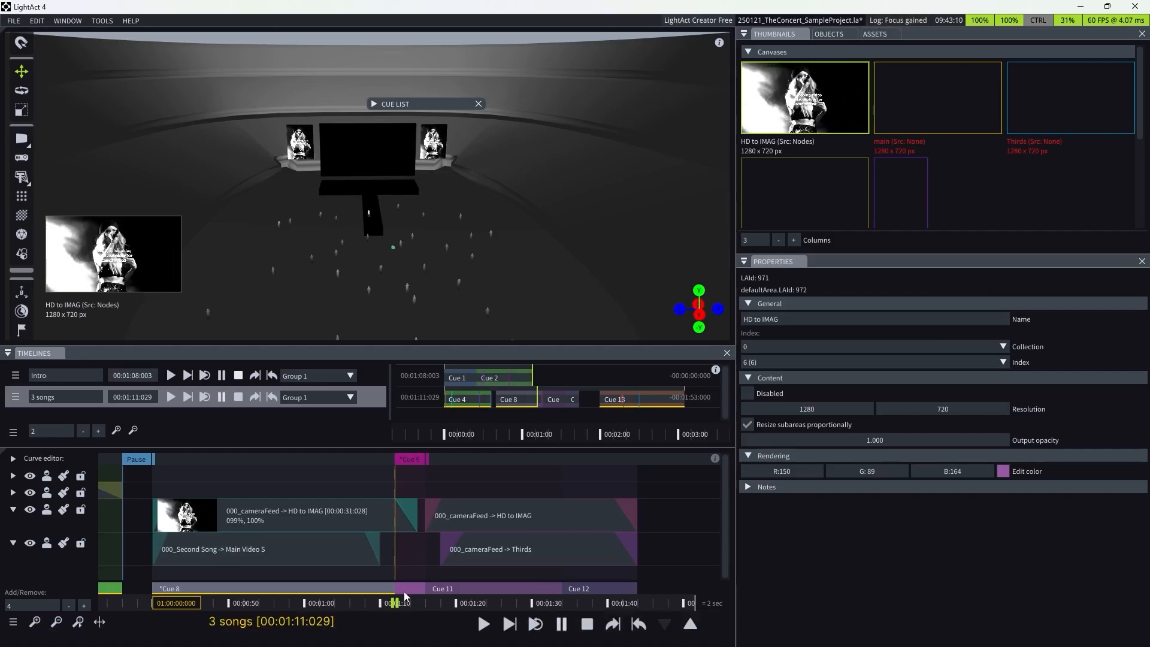
Step: Select the Cue 10 section to check its cue settings, and trigger Cue 10 from the reopened cue list
{"action": "left_click", "coordinate": [404, 592]}
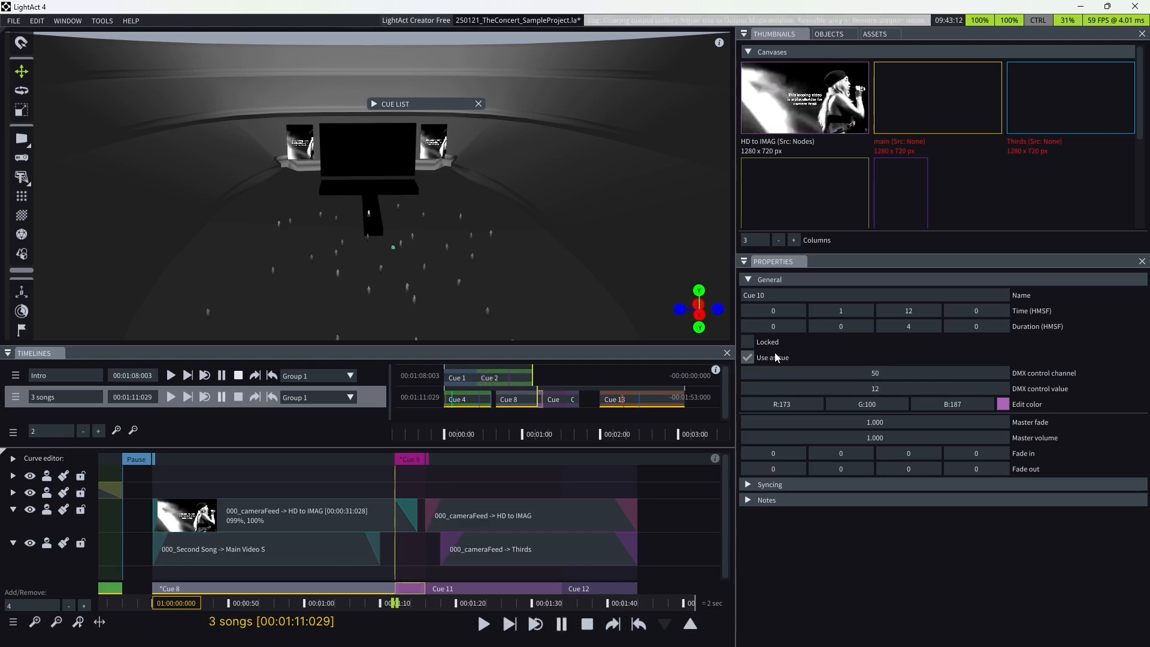
{"action": "left_click", "coordinate": [66, 22]}
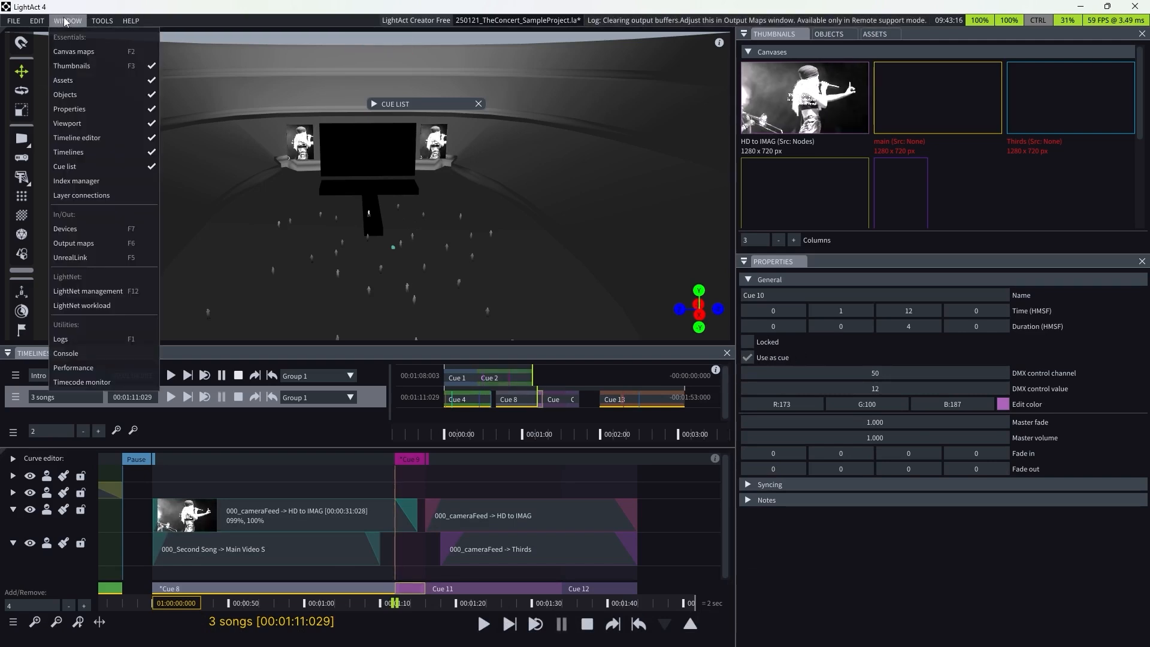
{"action": "left_click", "coordinate": [103, 166]}
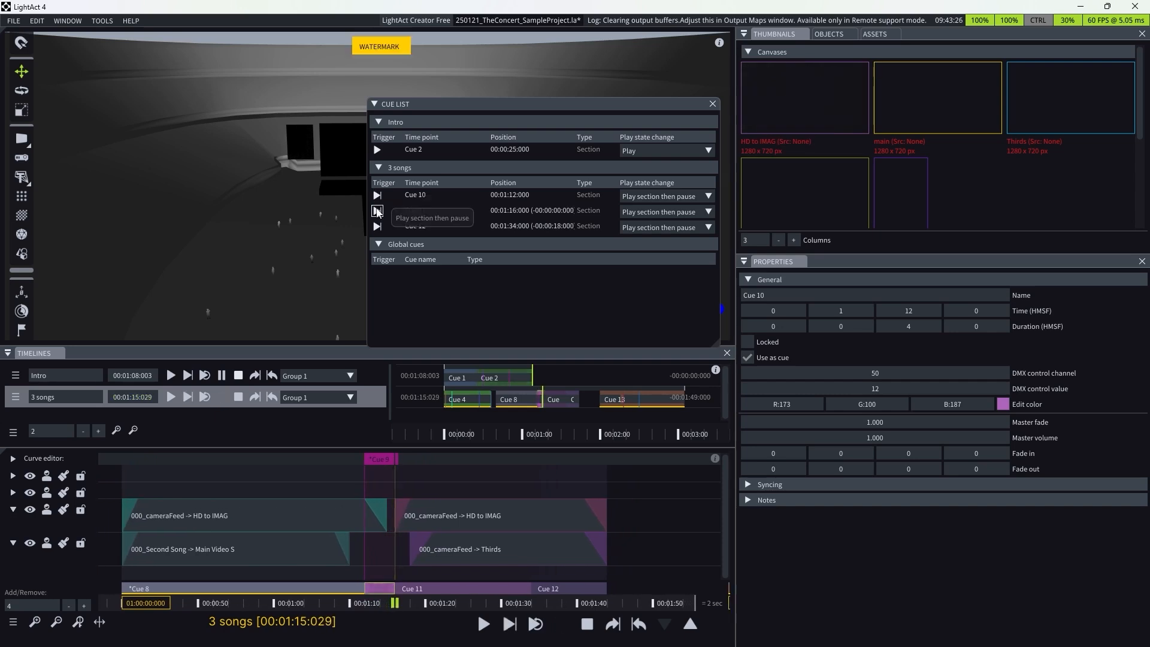
Step: Trigger Cue 11 and Cue 12 of the 3 songs timeline from the cue list, moving its window clear of the stage screens
{"action": "left_click", "coordinate": [378, 211]}
{"action": "left_click_drag", "start_coordinate": [488, 101], "coordinate": [620, 186]}
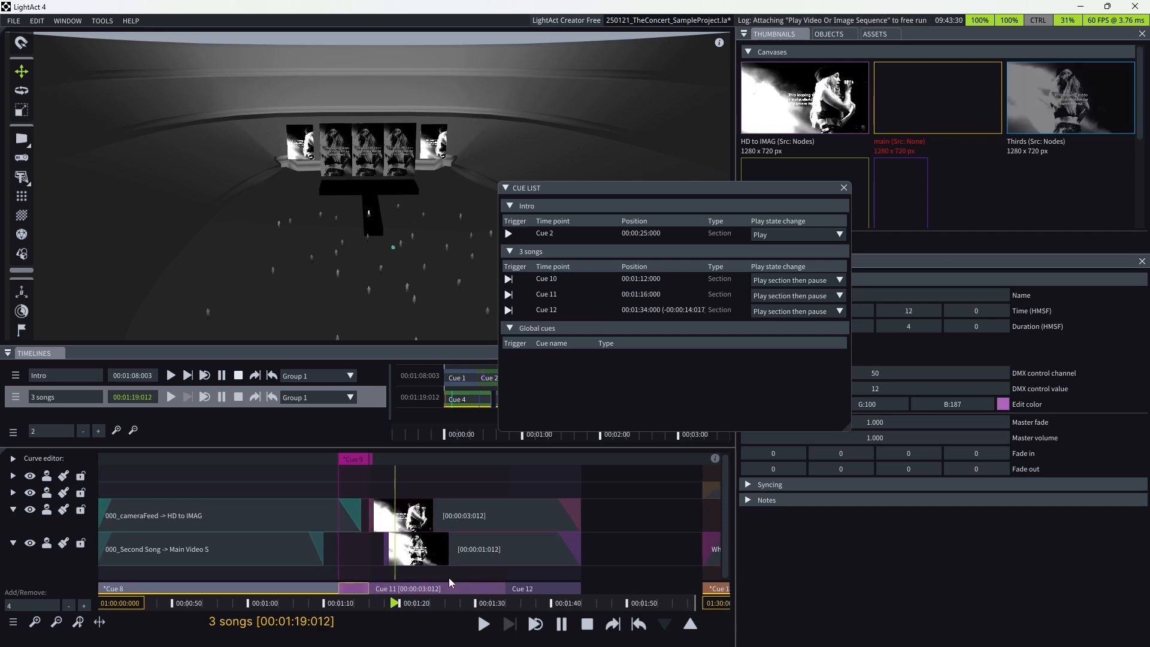
{"action": "scroll", "coordinate": [509, 592], "scroll_direction": "up", "scroll_amount": 4}
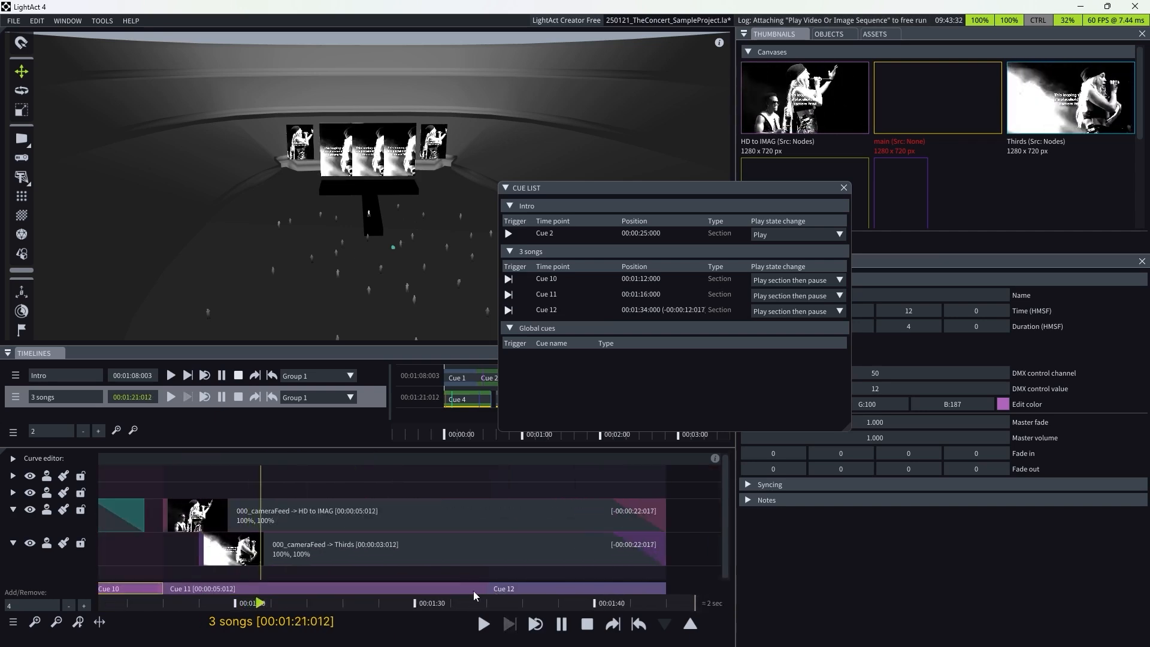
{"action": "left_click", "coordinate": [508, 311]}
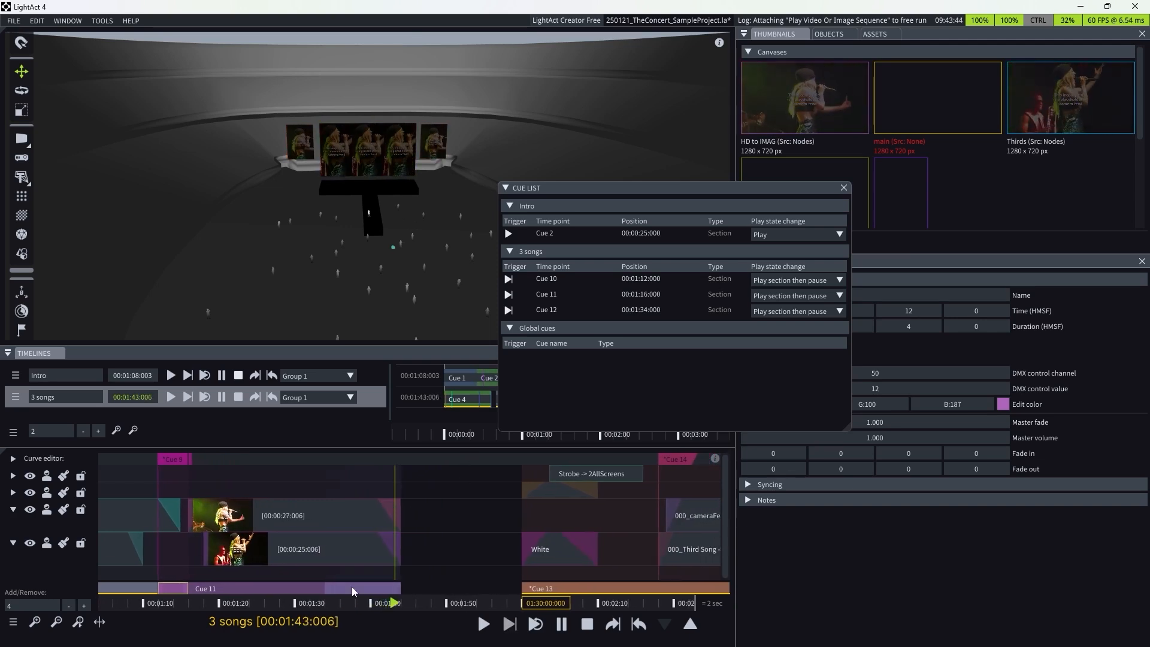
Step: Scrub the 3 songs playhead back and forth across the Cue 11 to Cue 12 boundary to view the black-and-white to colour change
{"action": "left_click", "coordinate": [304, 601]}
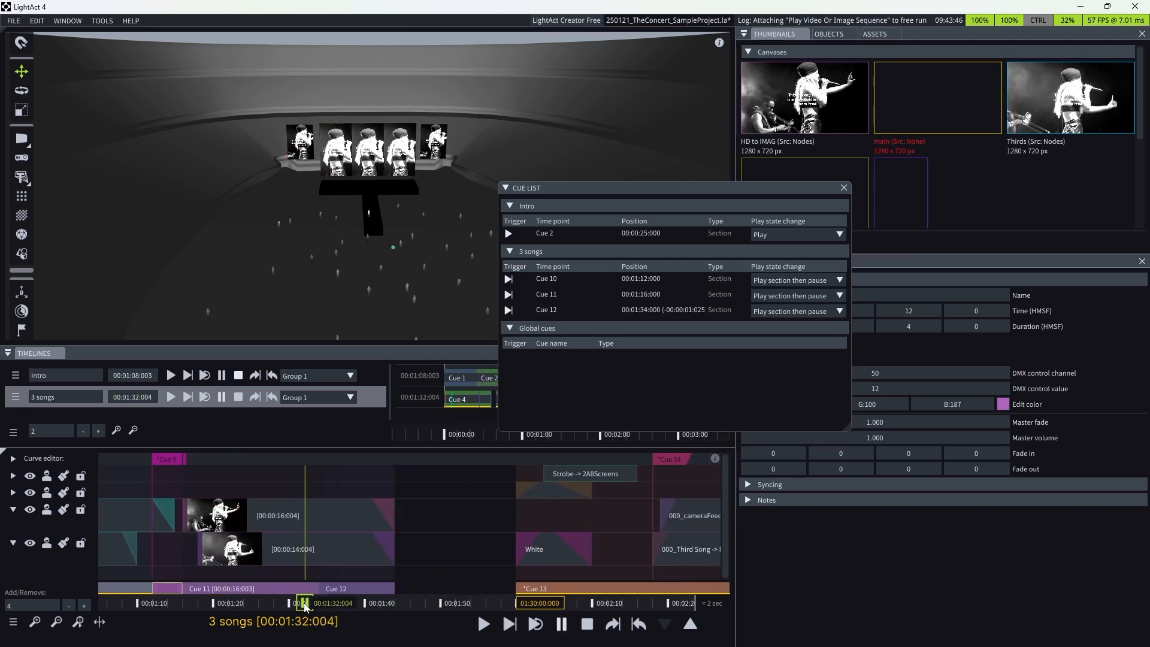
{"action": "mouse_move", "coordinate": [360, 611]}
{"action": "left_mouse_down"}
{"action": "mouse_move", "coordinate": [303, 615]}
{"action": "mouse_move", "coordinate": [339, 617]}
{"action": "left_mouse_up"}
{"action": "key", "text": "space"}
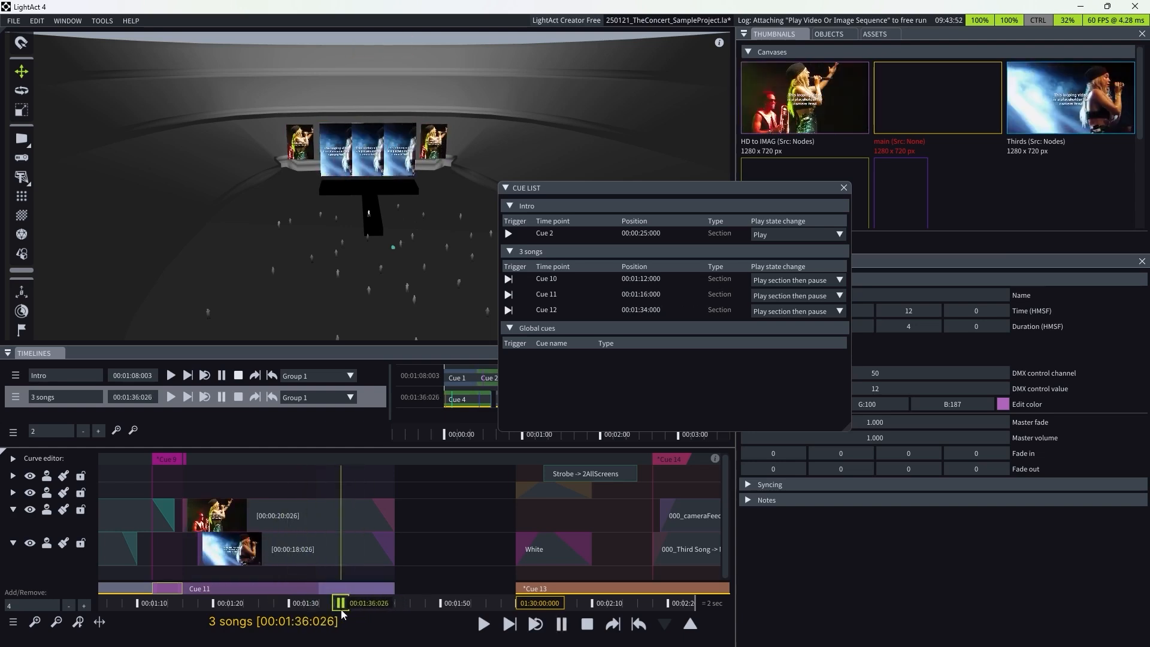
{"action": "left_click_drag", "start_coordinate": [324, 608], "coordinate": [384, 625]}
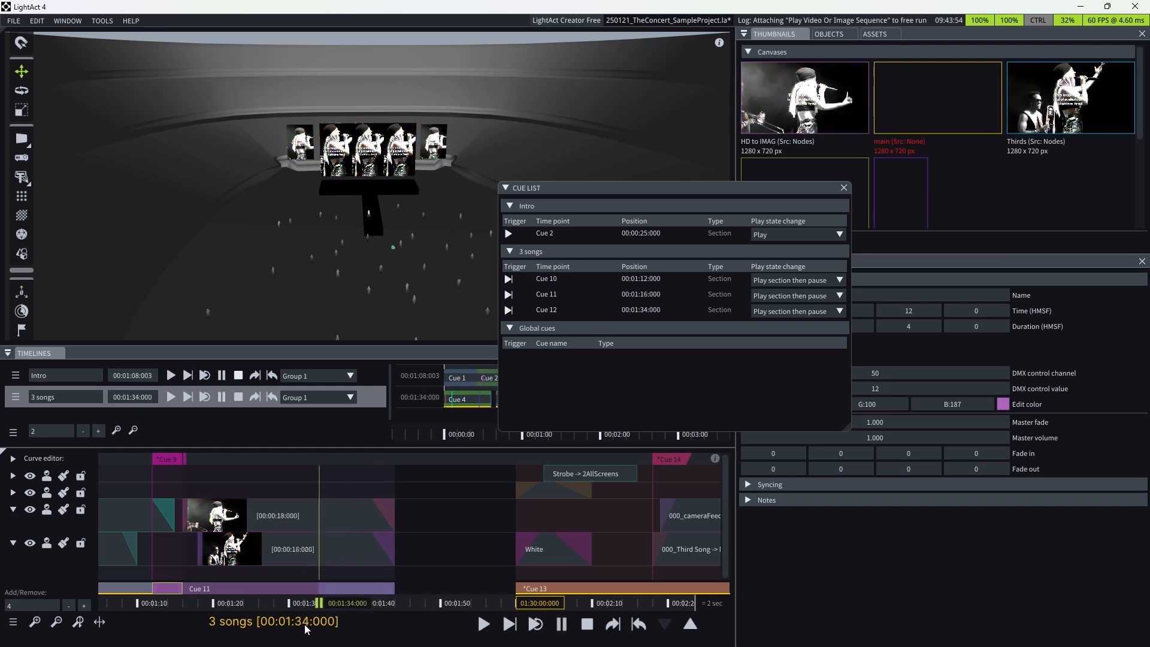
{"action": "left_click_drag", "start_coordinate": [305, 625], "coordinate": [303, 625]}
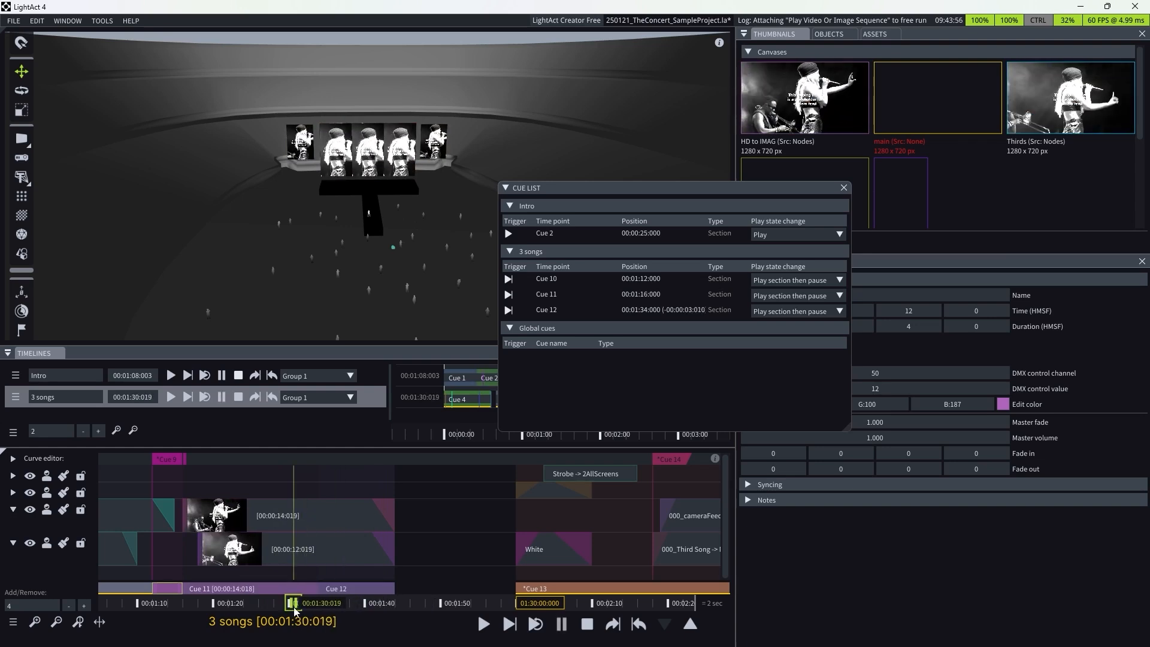
{"action": "left_click_drag", "start_coordinate": [294, 610], "coordinate": [339, 611]}
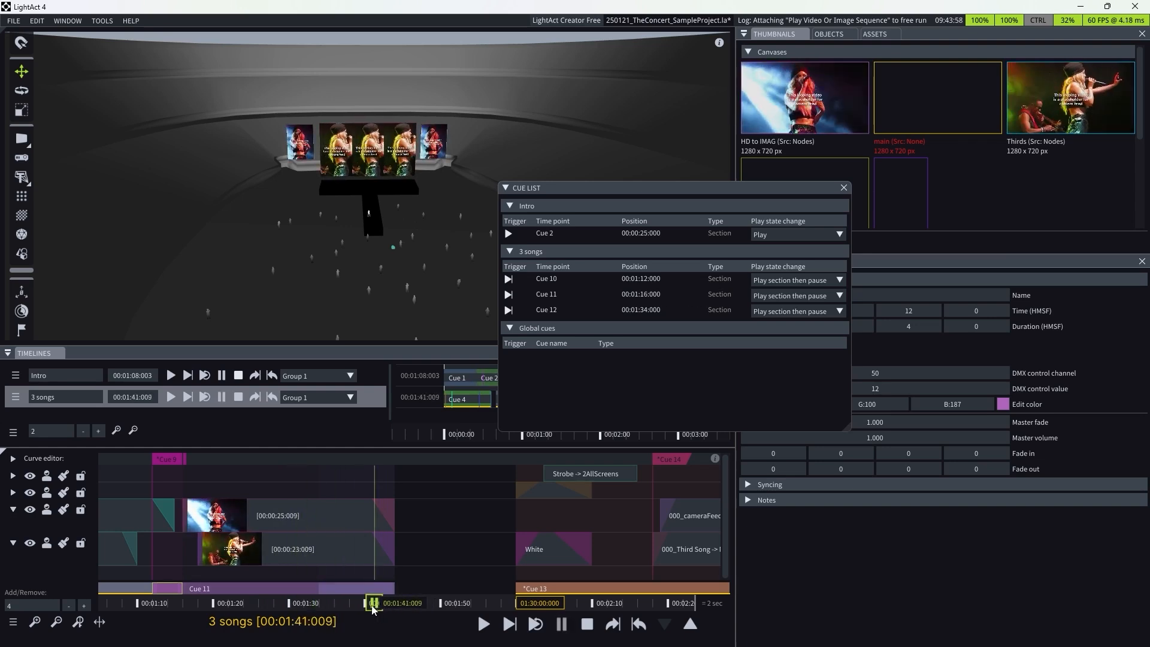
Step: Select the 000_cameraFeed layer mapped to HD to IMAG above Cue 11 and look through its properties
{"action": "left_click", "coordinate": [303, 519]}
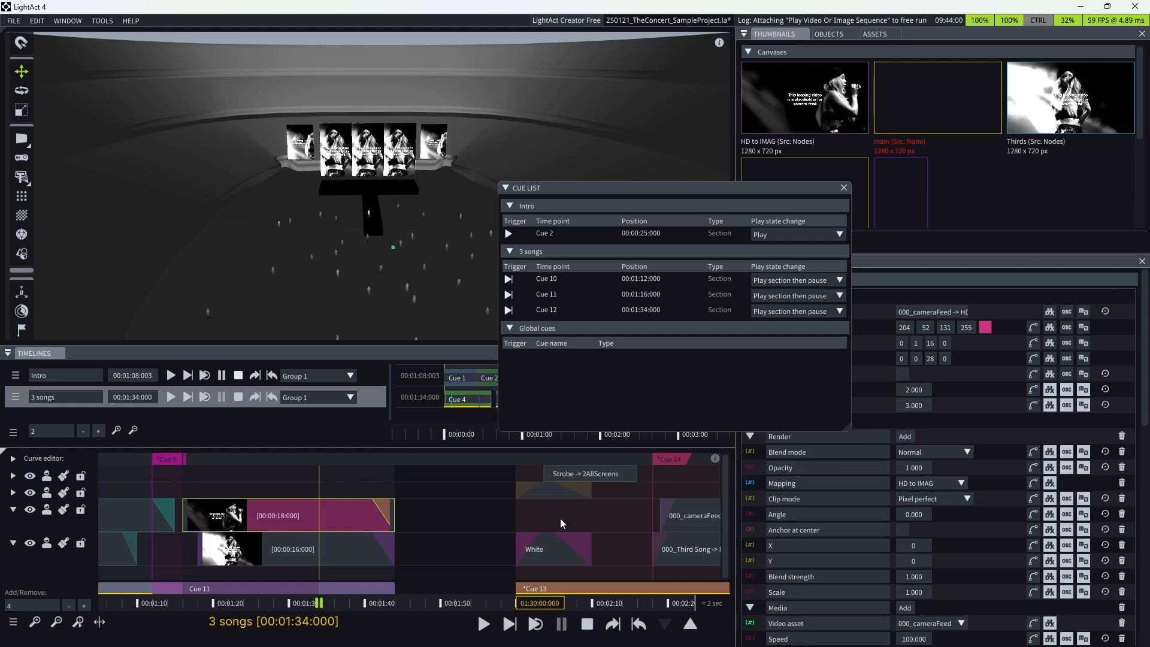
{"action": "scroll", "coordinate": [1024, 507], "scroll_direction": "down", "scroll_amount": 5}
{"action": "scroll", "coordinate": [1023, 516], "scroll_direction": "up", "scroll_amount": 5}
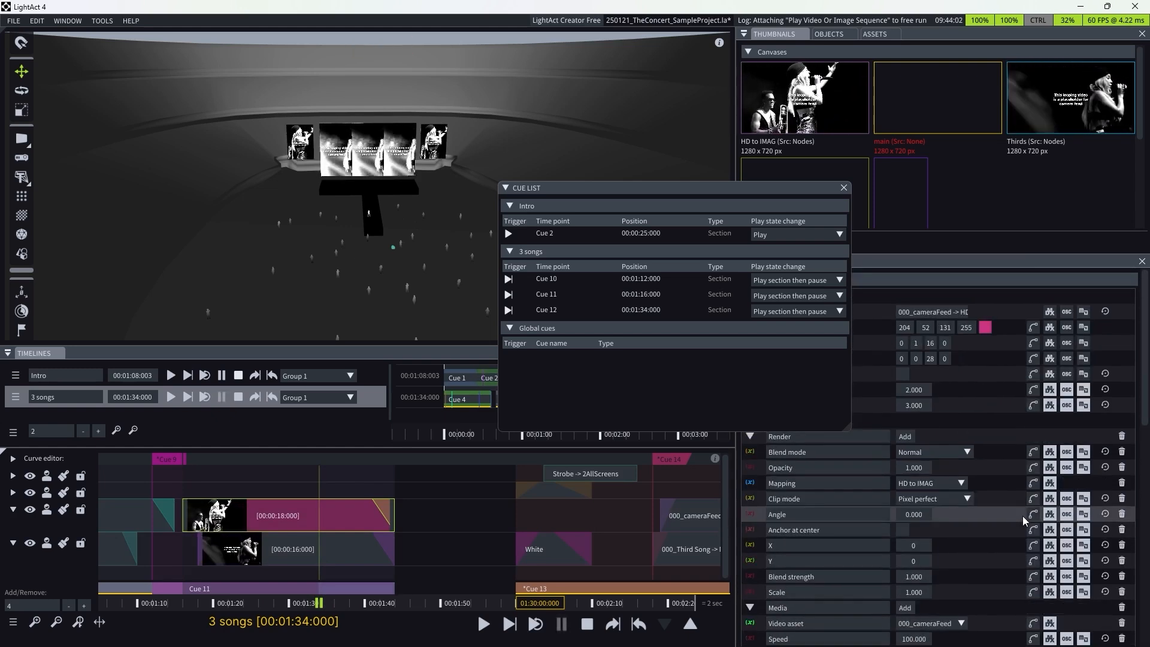
Step: Select the camera feed layer on the track below, collapse the cue list and expand the layer's Color adjustment properties
{"action": "left_click", "coordinate": [297, 546]}
{"action": "scroll", "coordinate": [958, 536], "scroll_direction": "down", "scroll_amount": 5}
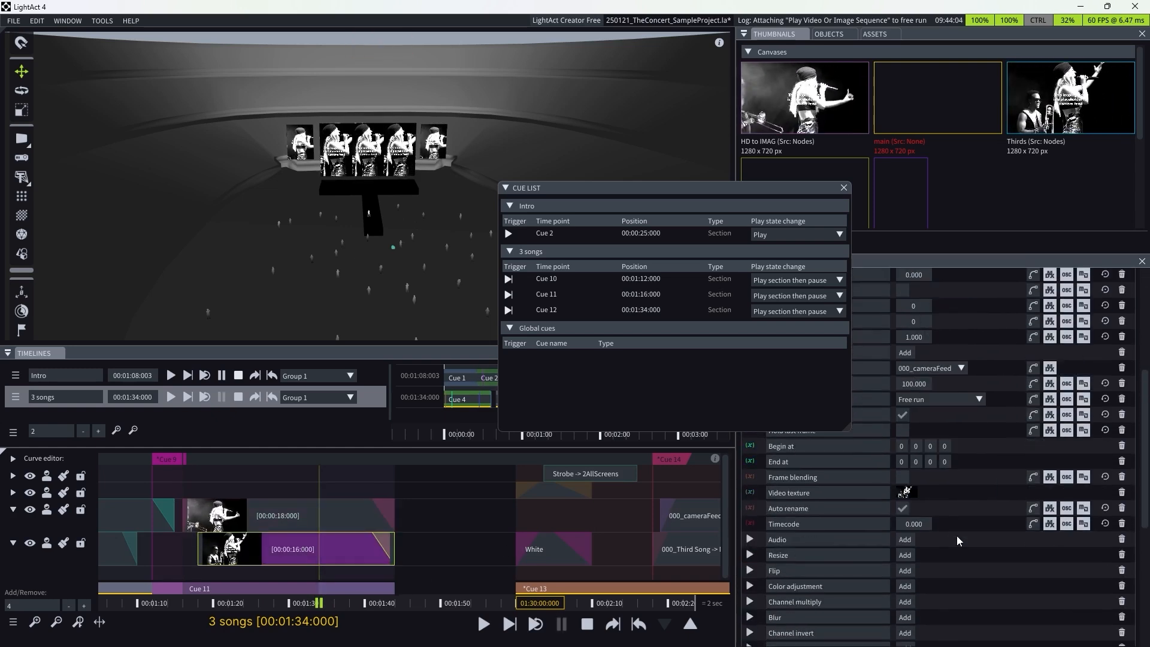
{"action": "scroll", "coordinate": [957, 536], "scroll_direction": "up", "scroll_amount": 3}
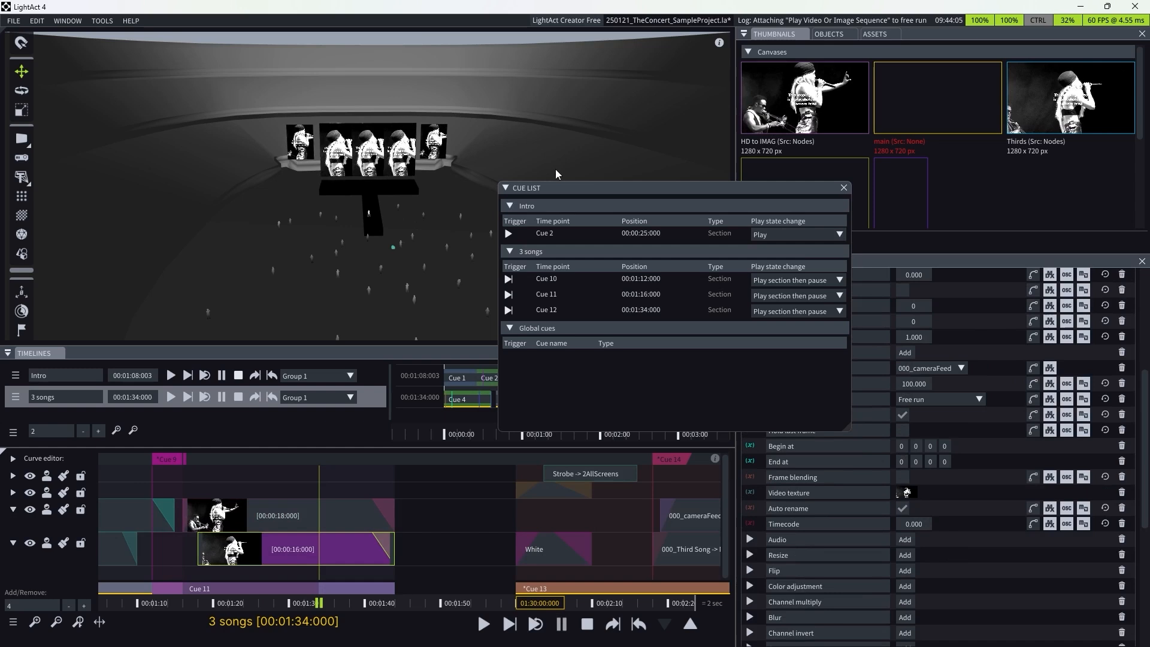
{"action": "left_click", "coordinate": [506, 189]}
{"action": "scroll", "coordinate": [791, 534], "scroll_direction": "down", "scroll_amount": 3}
{"action": "left_click", "coordinate": [749, 395]}
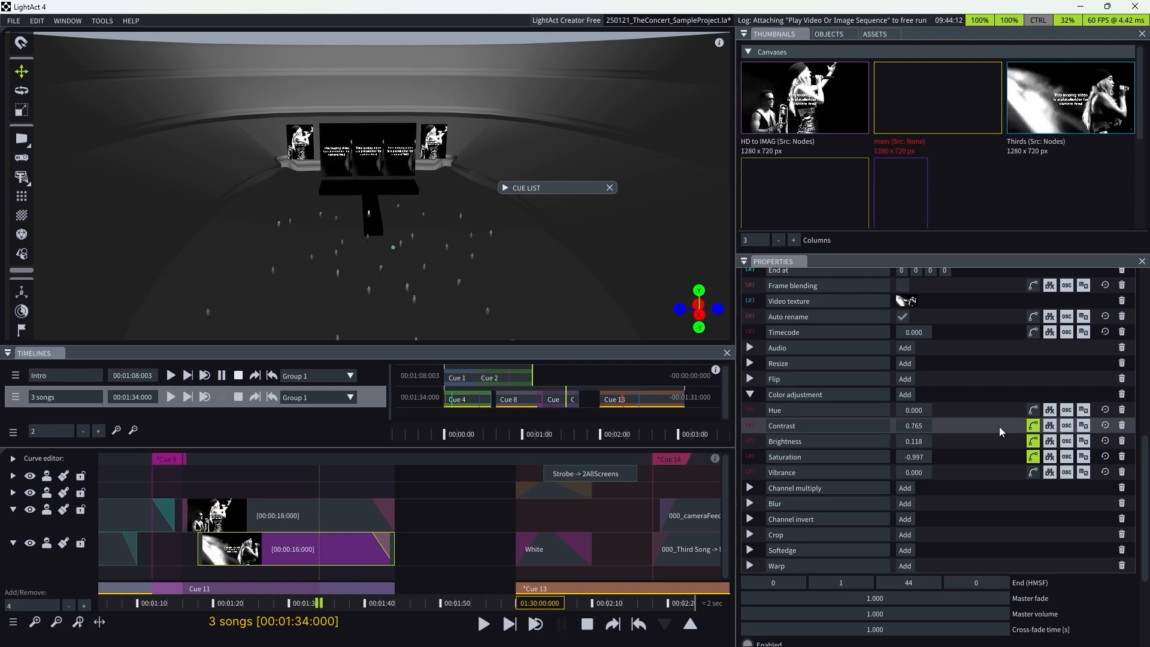
Step: View the layer's Contrast curve in the curve editor, close it, and scrub the 3 songs playhead through Cue 12
{"action": "left_click", "coordinate": [969, 427]}
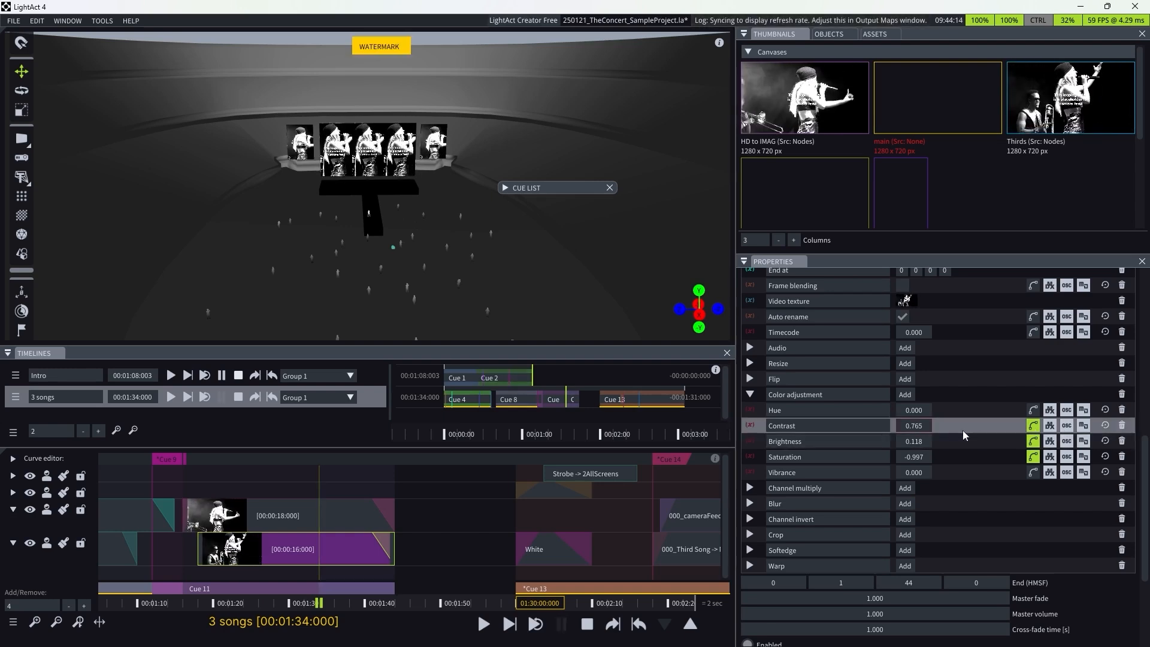
{"action": "left_click", "coordinate": [12, 459]}
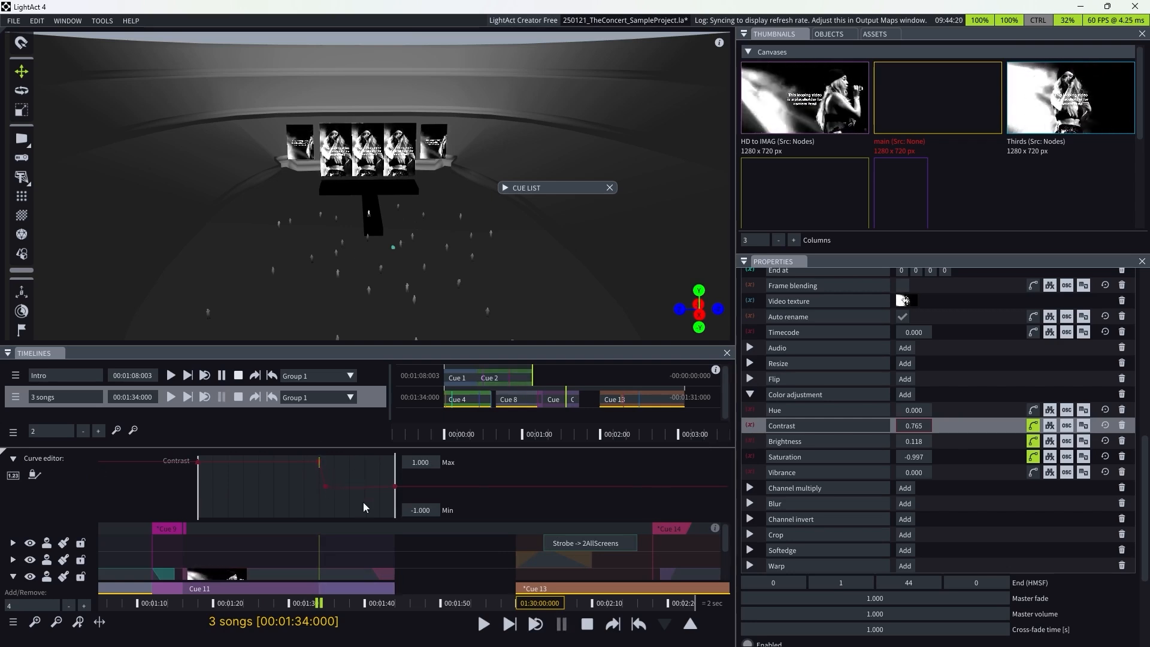
{"action": "left_click", "coordinate": [13, 462]}
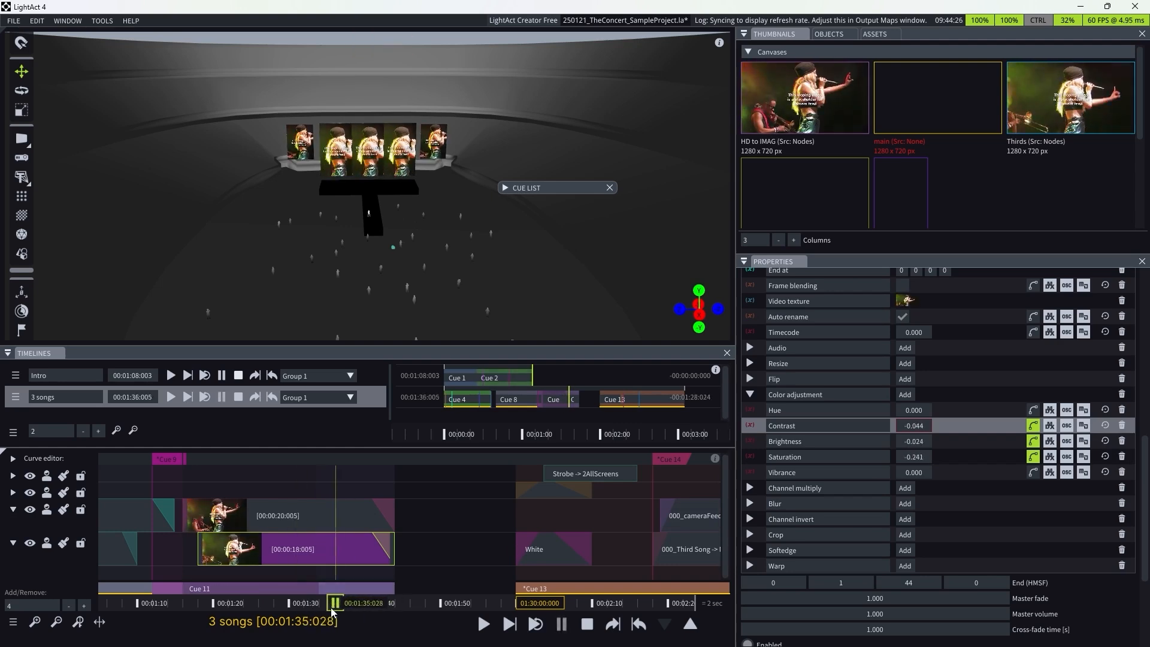
{"action": "left_click_drag", "start_coordinate": [314, 612], "coordinate": [372, 609]}
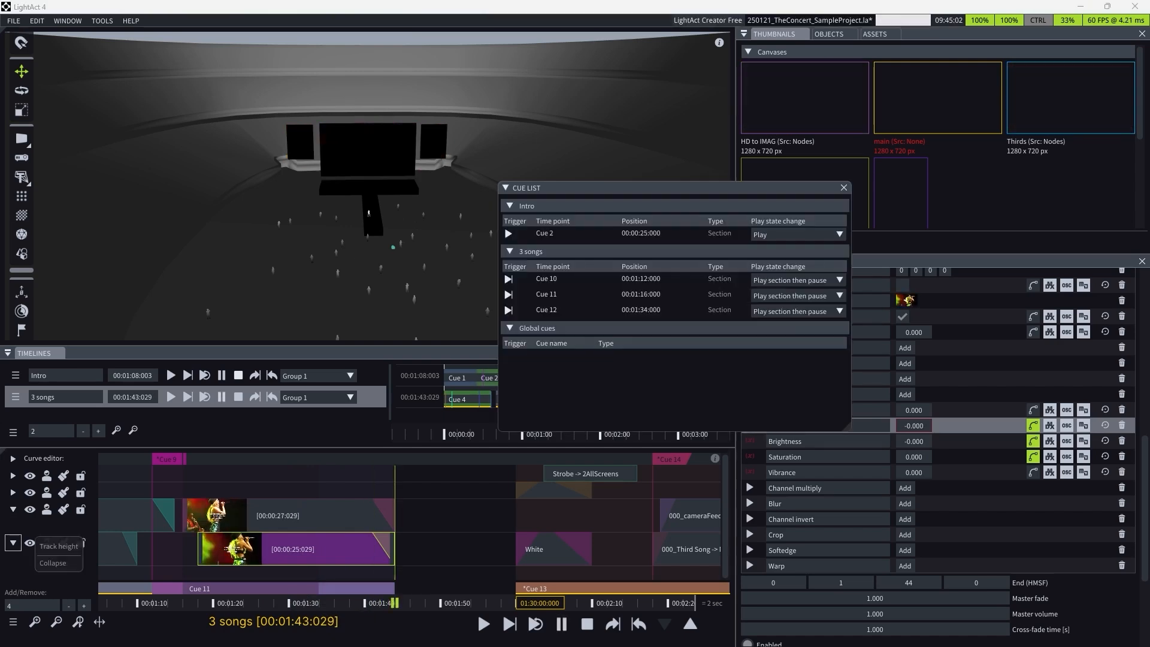
Step: Examine the Cue 13 section of the 3 songs timeline and read its note on the timecode-triggered white fade and strobe
{"action": "left_click", "coordinate": [149, 516]}
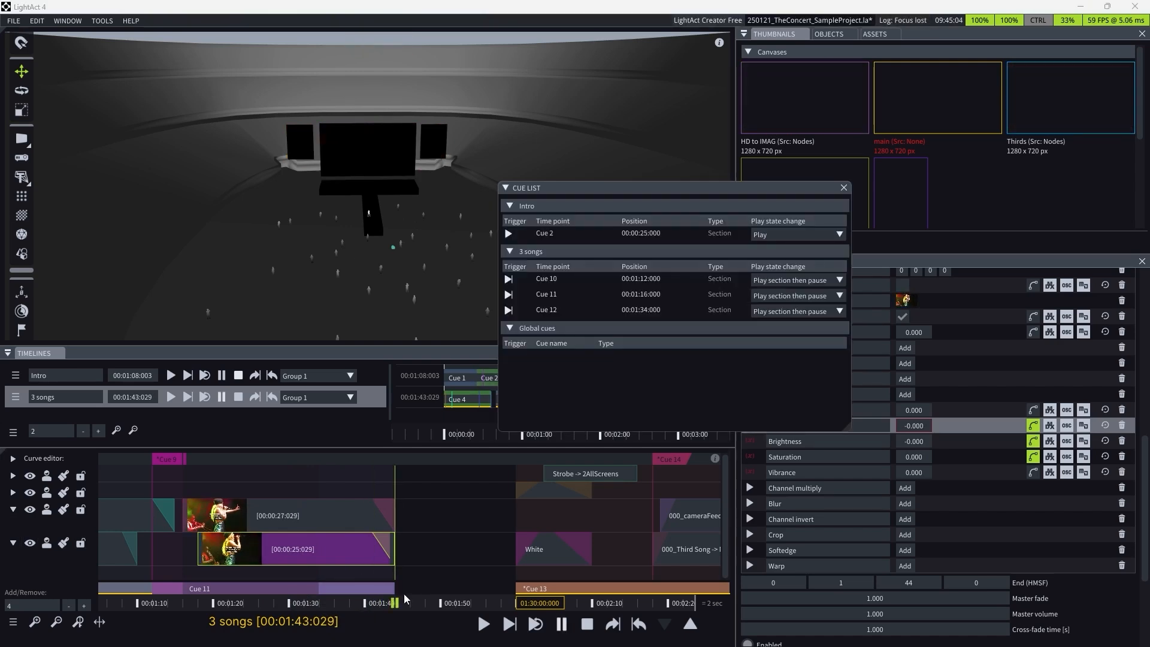
{"action": "scroll", "coordinate": [315, 549], "scroll_direction": "down", "scroll_amount": 5}
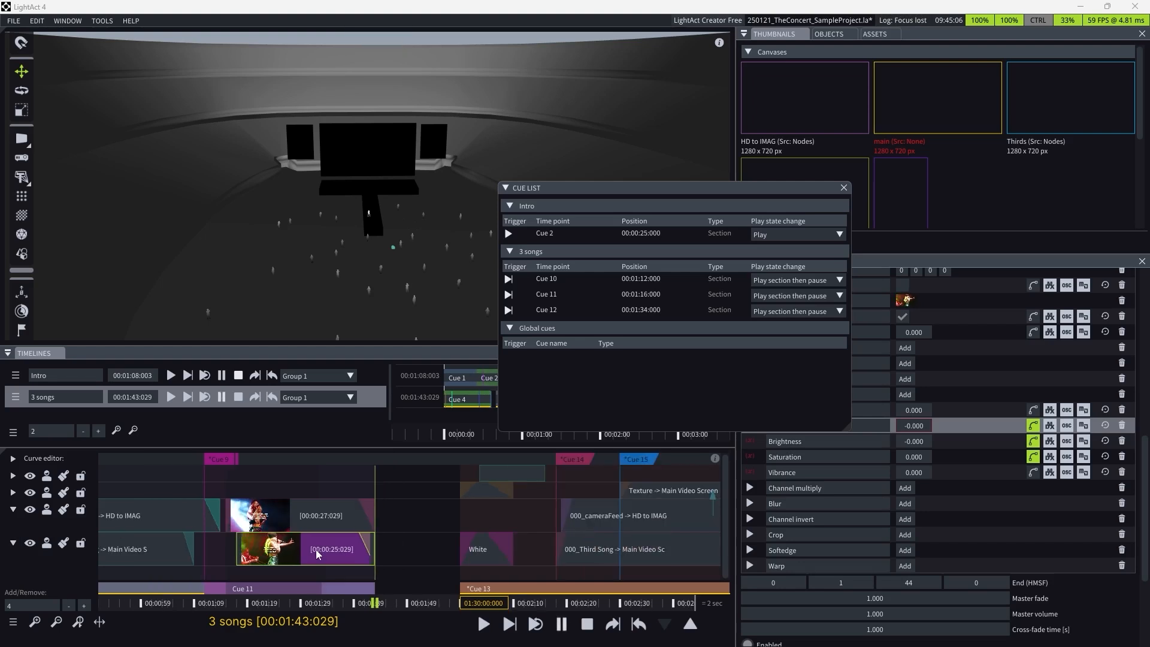
{"action": "scroll", "coordinate": [448, 566], "scroll_direction": "up", "scroll_amount": 3}
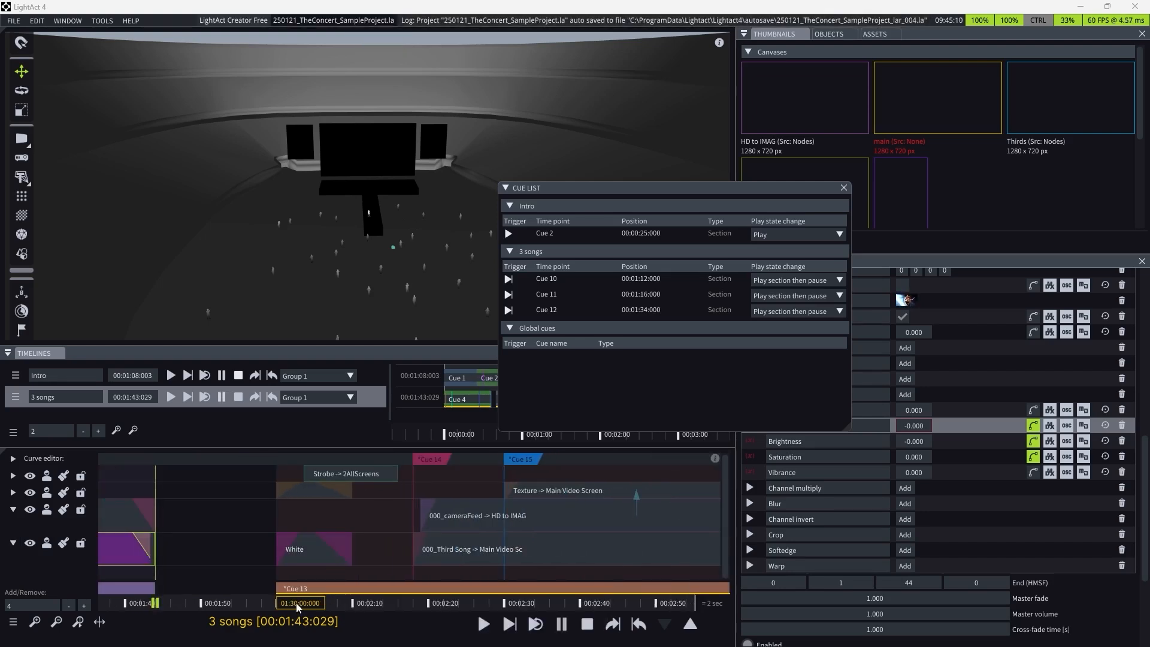
{"action": "mouse_move", "coordinate": [296, 597]}
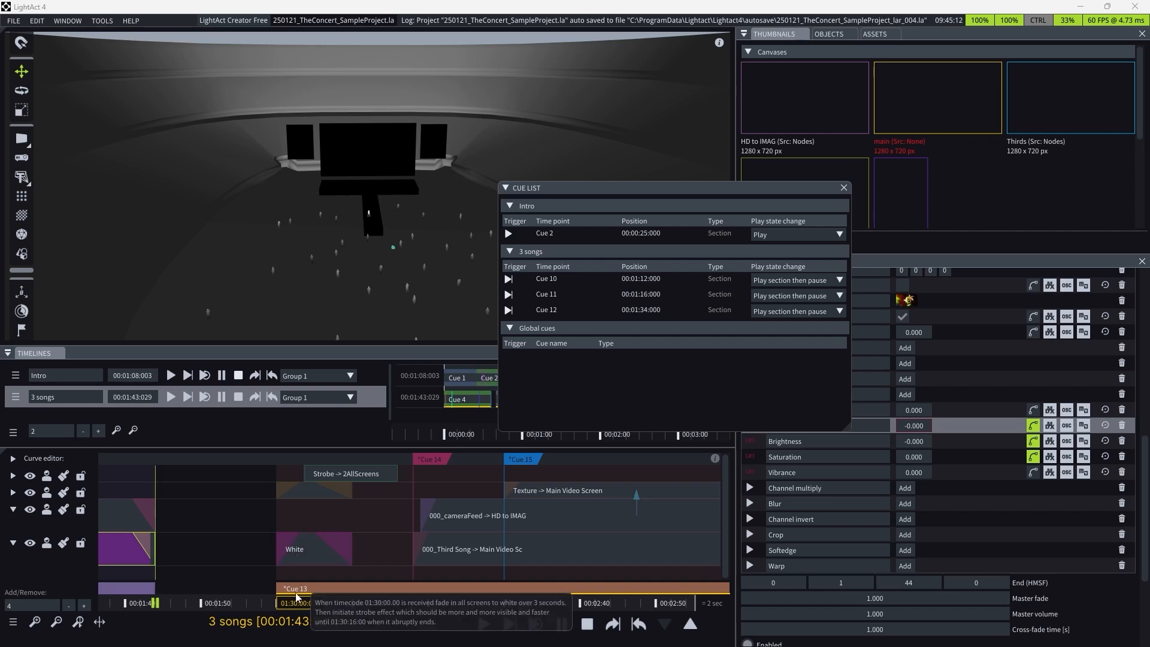
{"action": "mouse_move", "coordinate": [570, 646]}
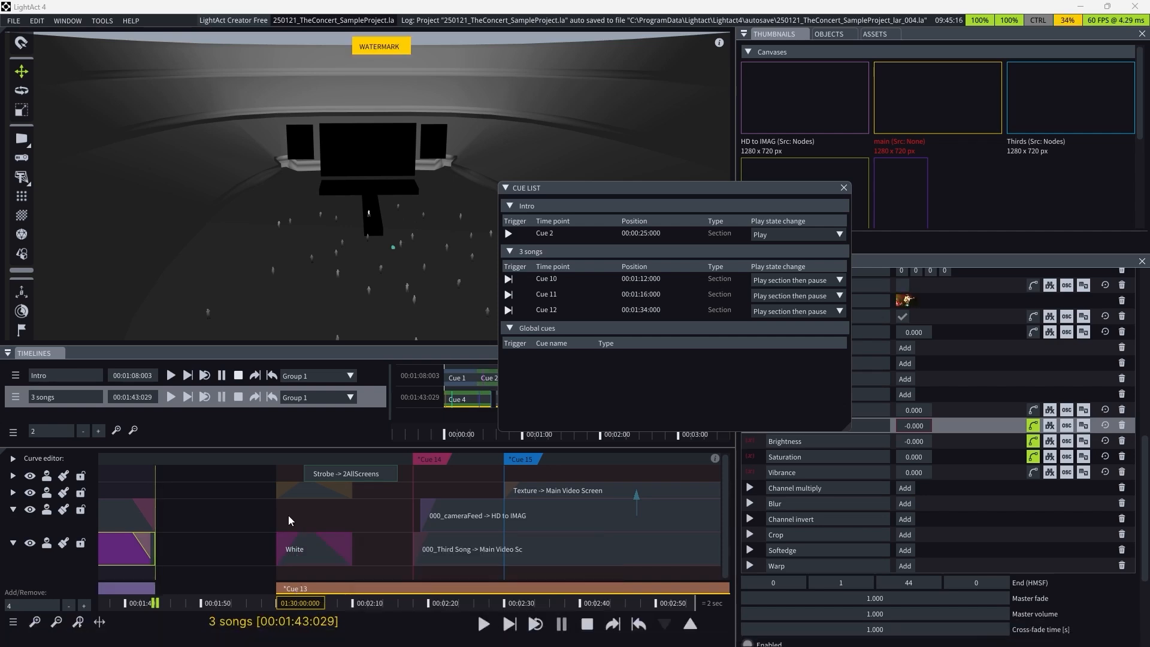
{"action": "mouse_move", "coordinate": [413, 584]}
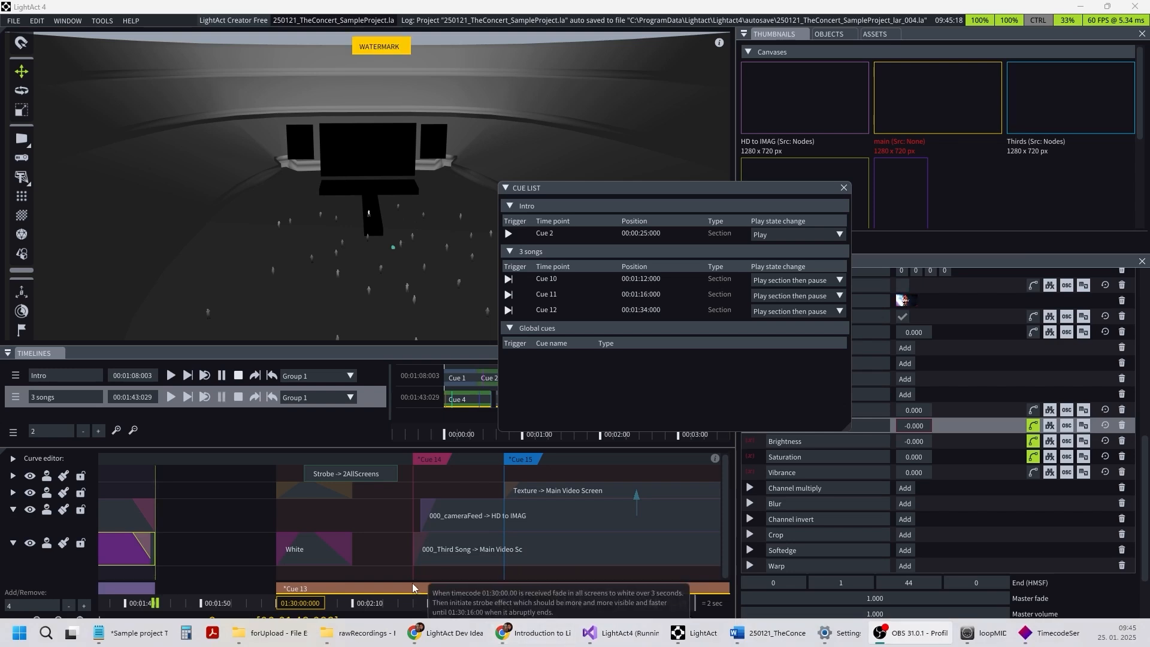
Step: Select the Strobe layer mapped to 2AllScreens in Cue 13 and examine its properties
{"action": "scroll", "coordinate": [308, 517], "scroll_direction": "up", "scroll_amount": 3}
{"action": "left_click", "coordinate": [355, 474]}
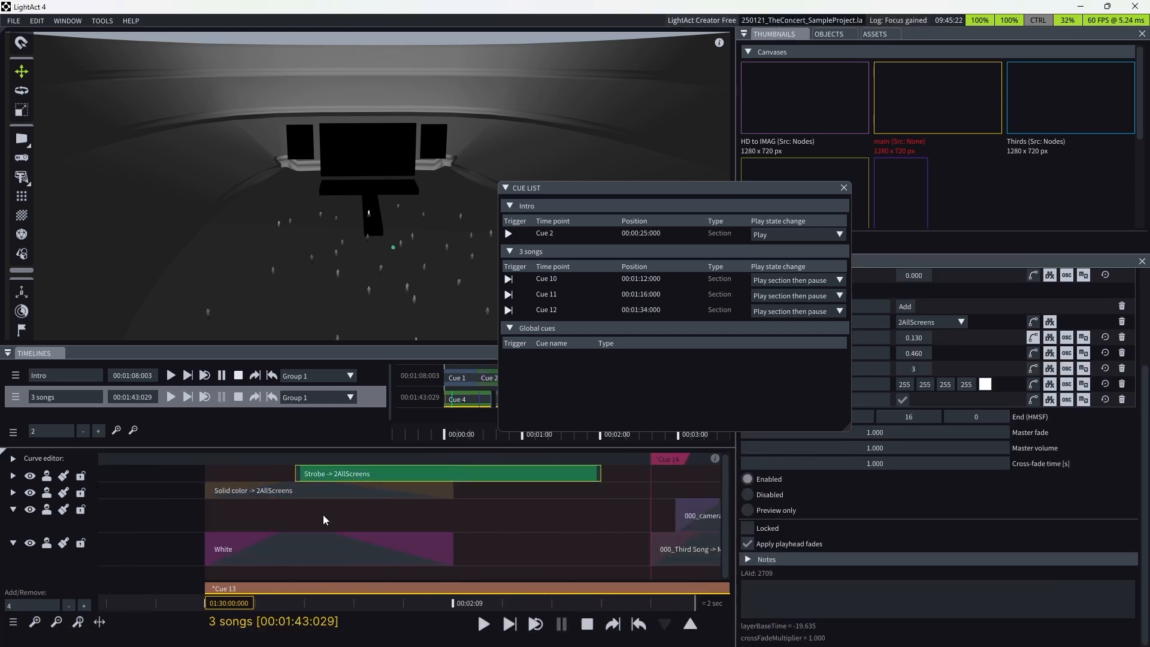
{"action": "right_click", "coordinate": [322, 515]}
{"action": "mouse_move", "coordinate": [360, 466]}
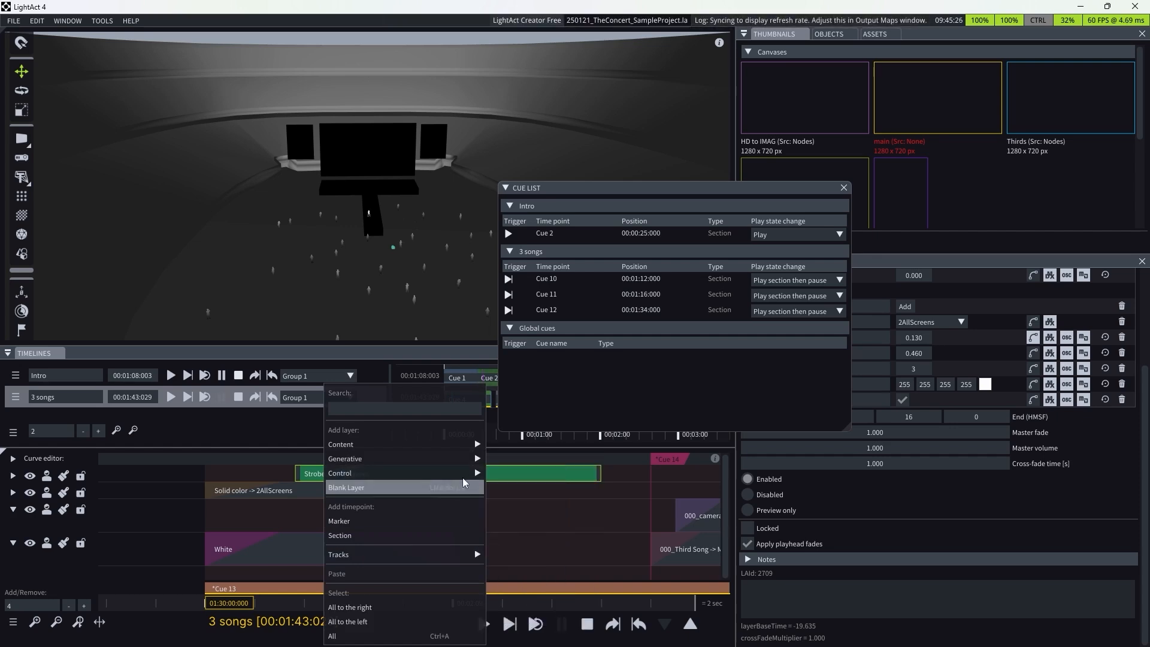
{"action": "left_click", "coordinate": [518, 595]}
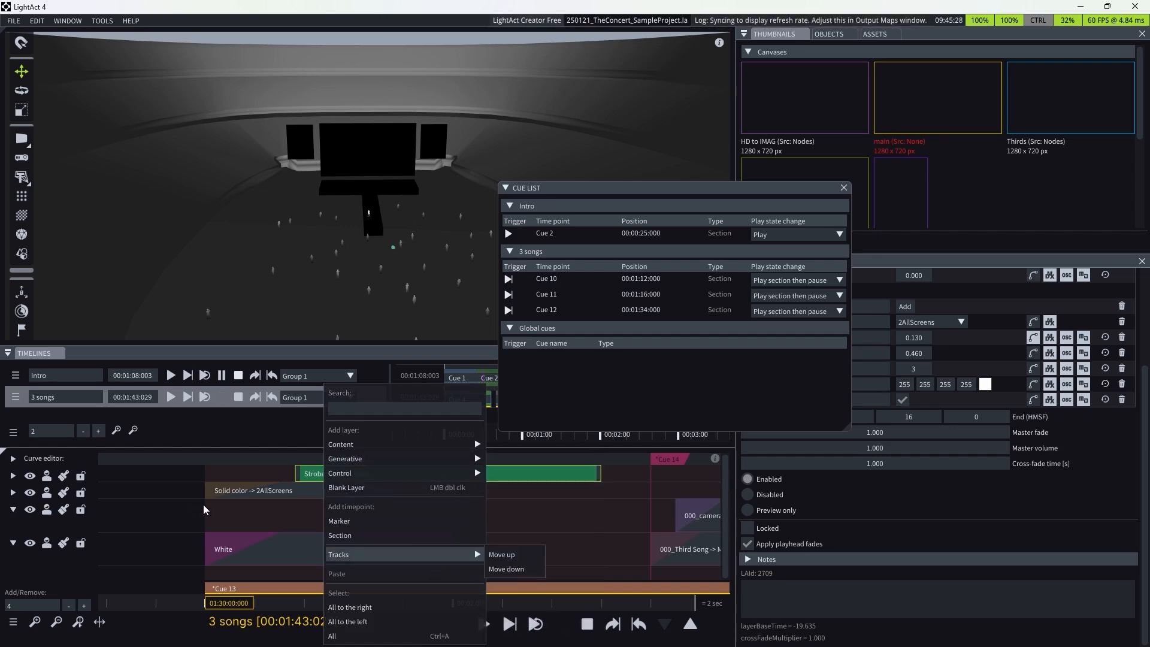
{"action": "scroll", "coordinate": [415, 498], "scroll_direction": "down", "scroll_amount": 5}
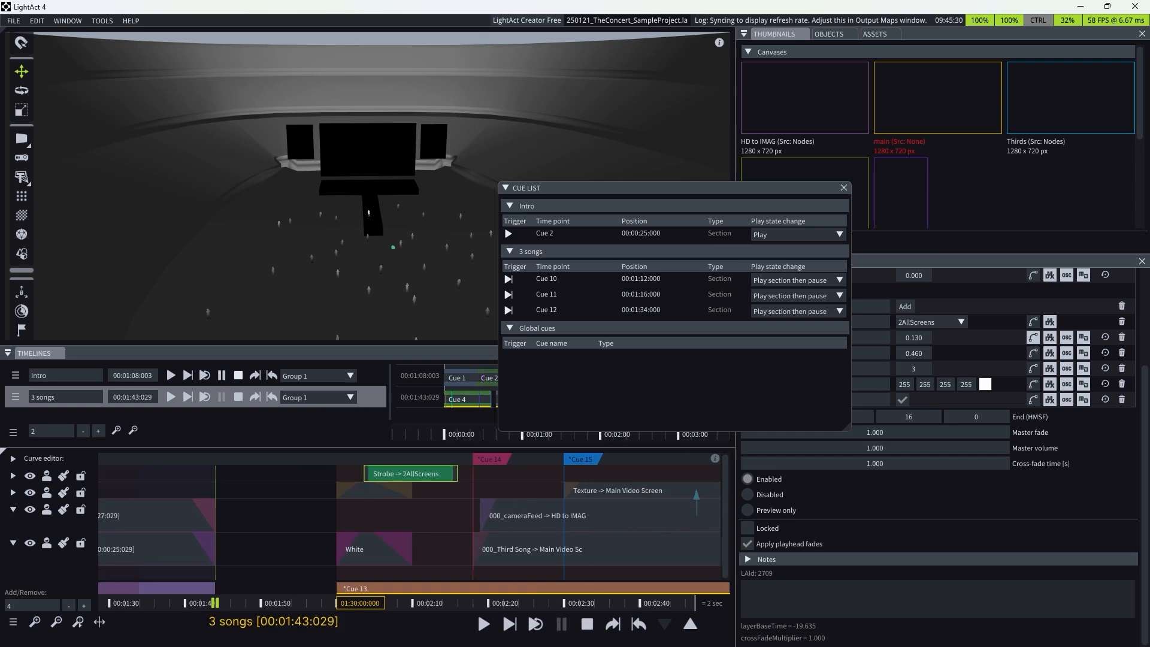
Step: Switch to TimecodeSender, send timecode preset 6 starting at 01:30:00:00, and return to LightAct to watch Cue 13 play
{"action": "mouse_move", "coordinate": [794, 644]}
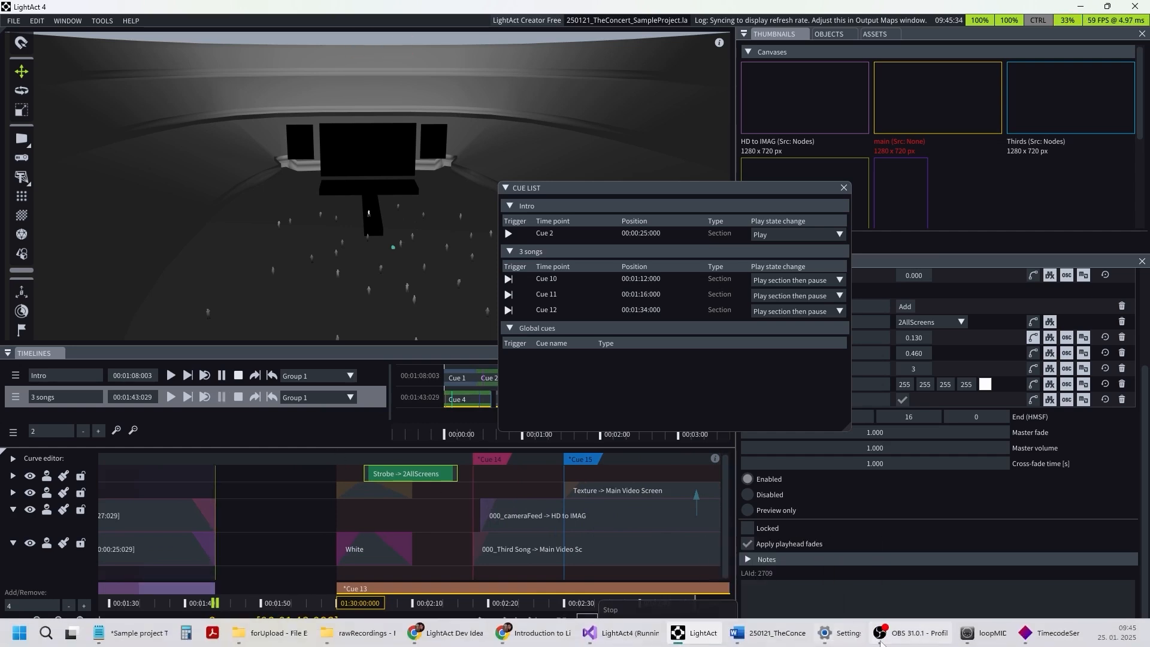
{"action": "left_click", "coordinate": [1026, 633]}
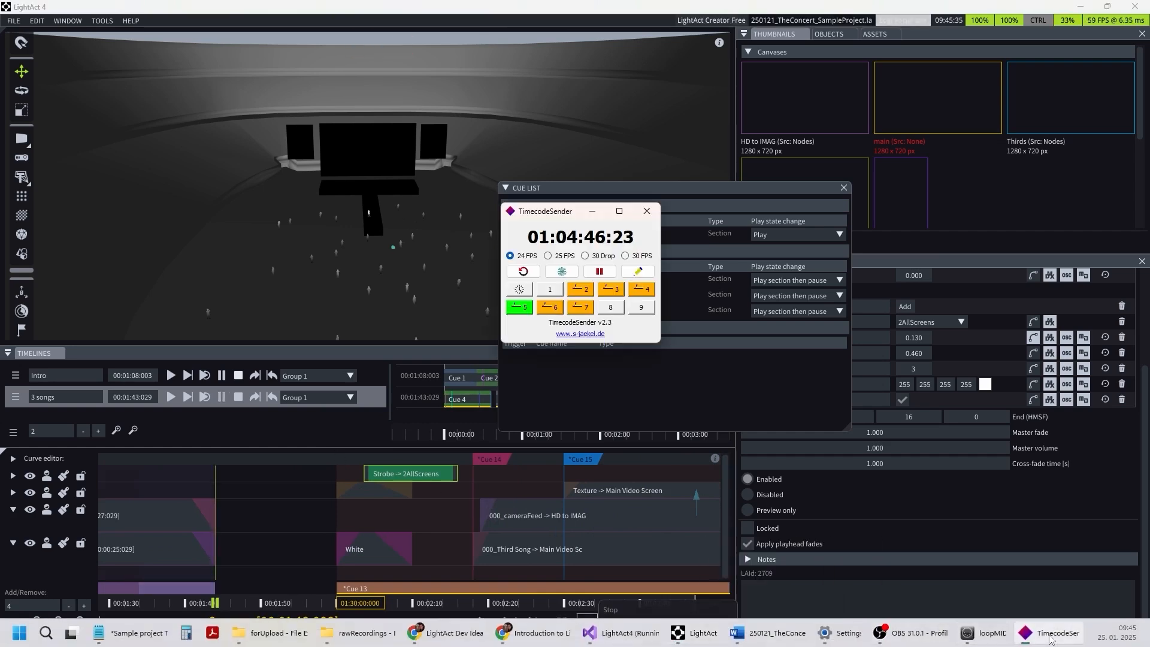
{"action": "left_click", "coordinate": [553, 312]}
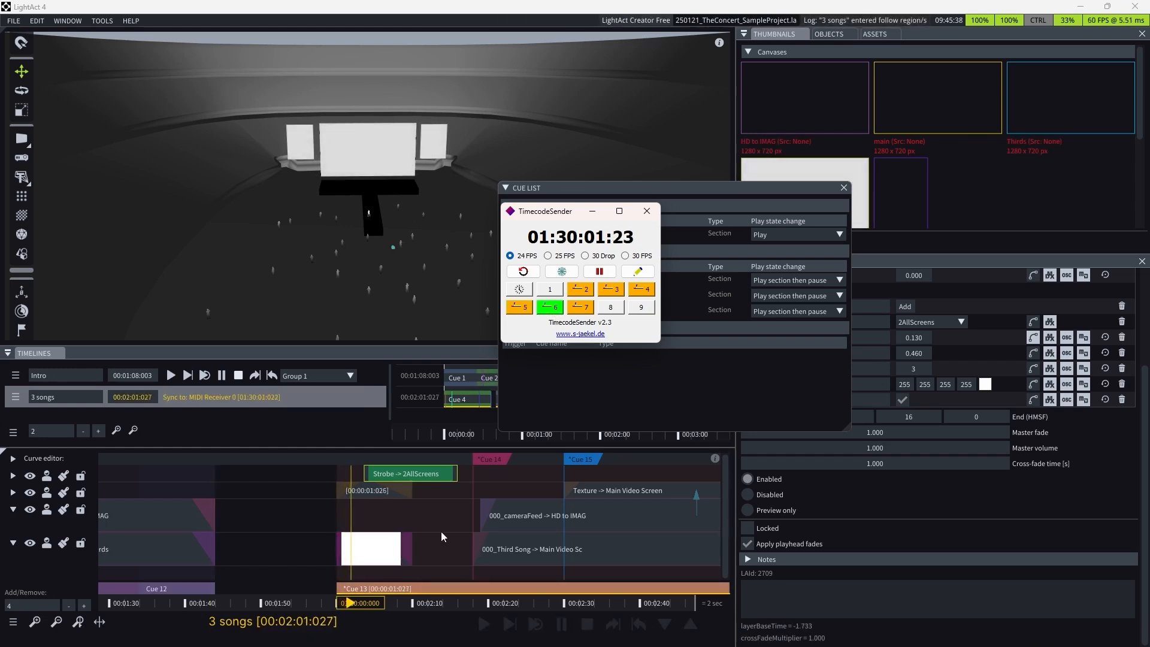
{"action": "left_click", "coordinate": [441, 530]}
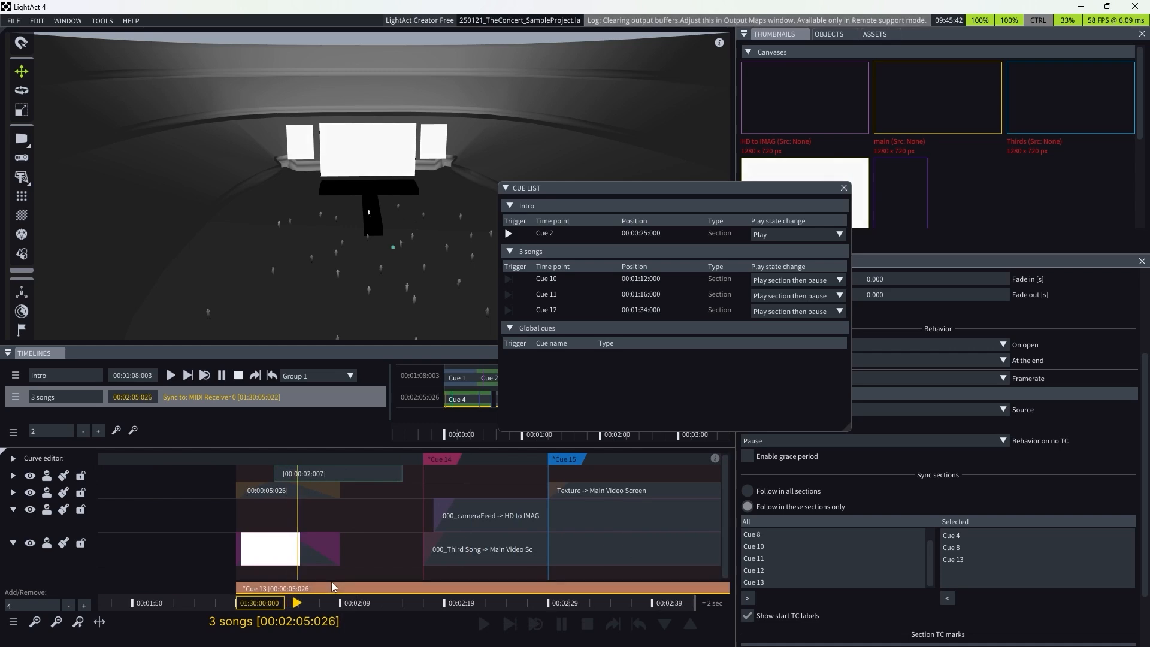
{"action": "scroll", "coordinate": [203, 521], "scroll_direction": "down", "scroll_amount": 4}
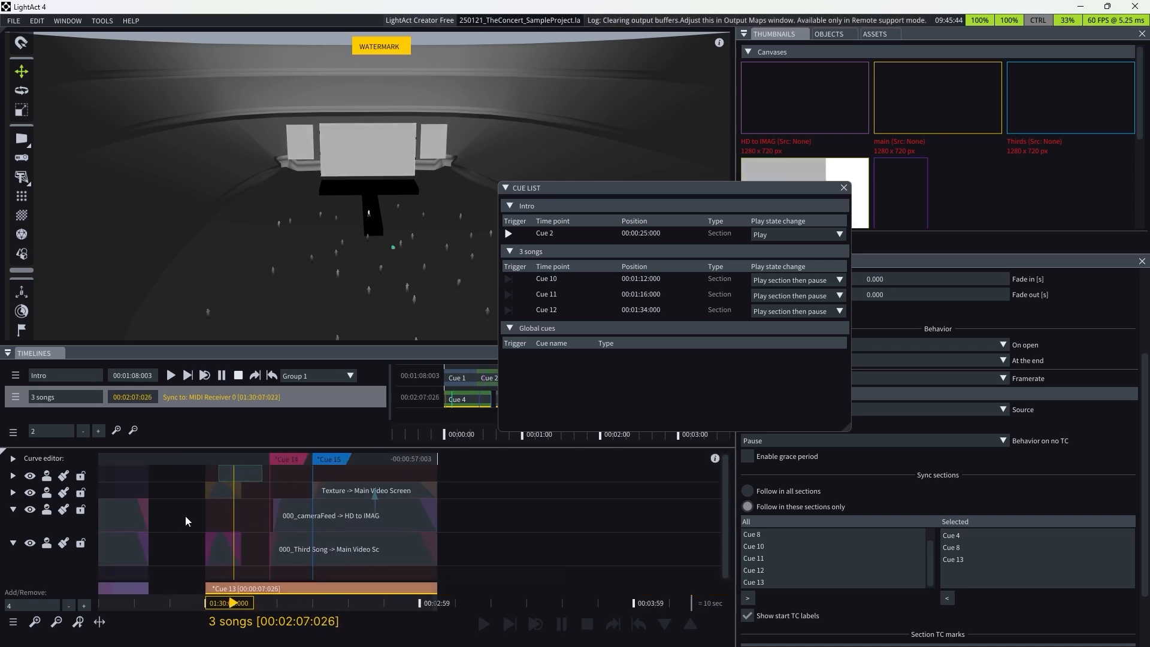
{"action": "scroll", "coordinate": [301, 517], "scroll_direction": "up", "scroll_amount": 4}
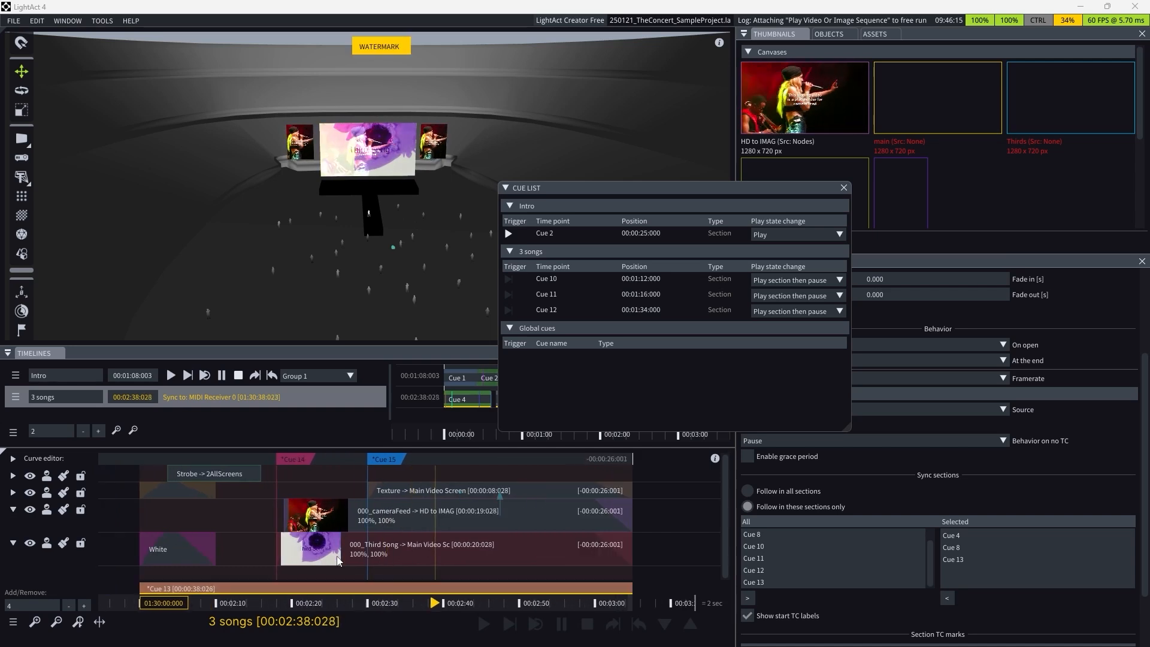
Step: Select the 000_Third Song layer and the 000_cameraFeed layer under Cue 14 to view their mapping and media settings
{"action": "left_click", "coordinate": [386, 550]}
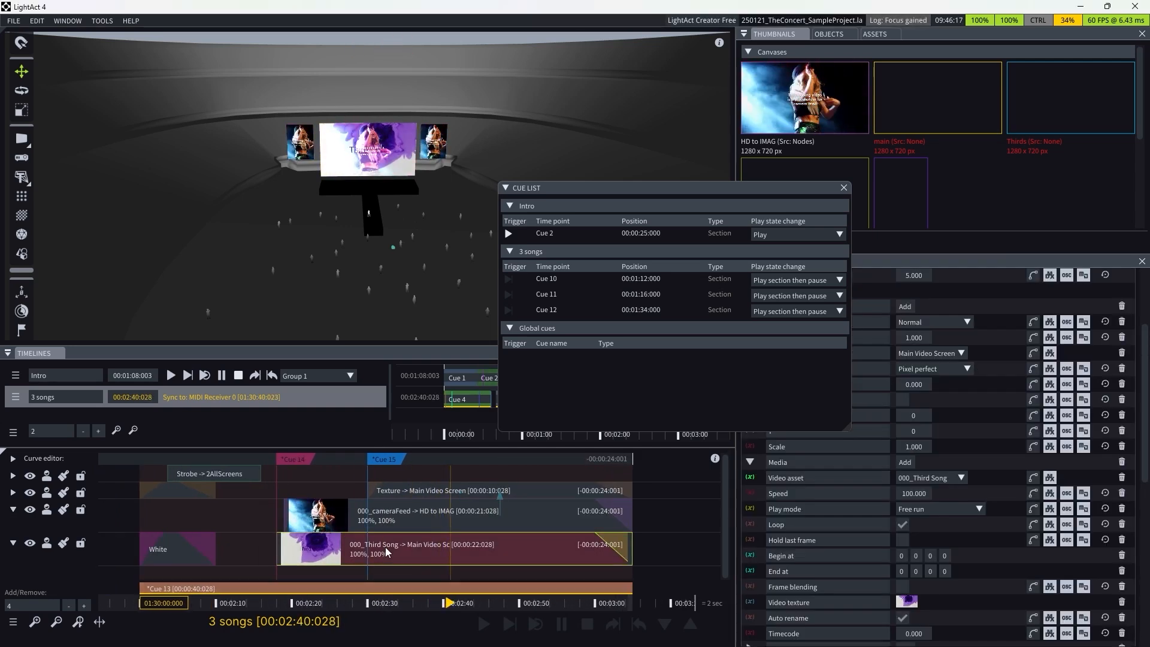
{"action": "left_click", "coordinate": [407, 512]}
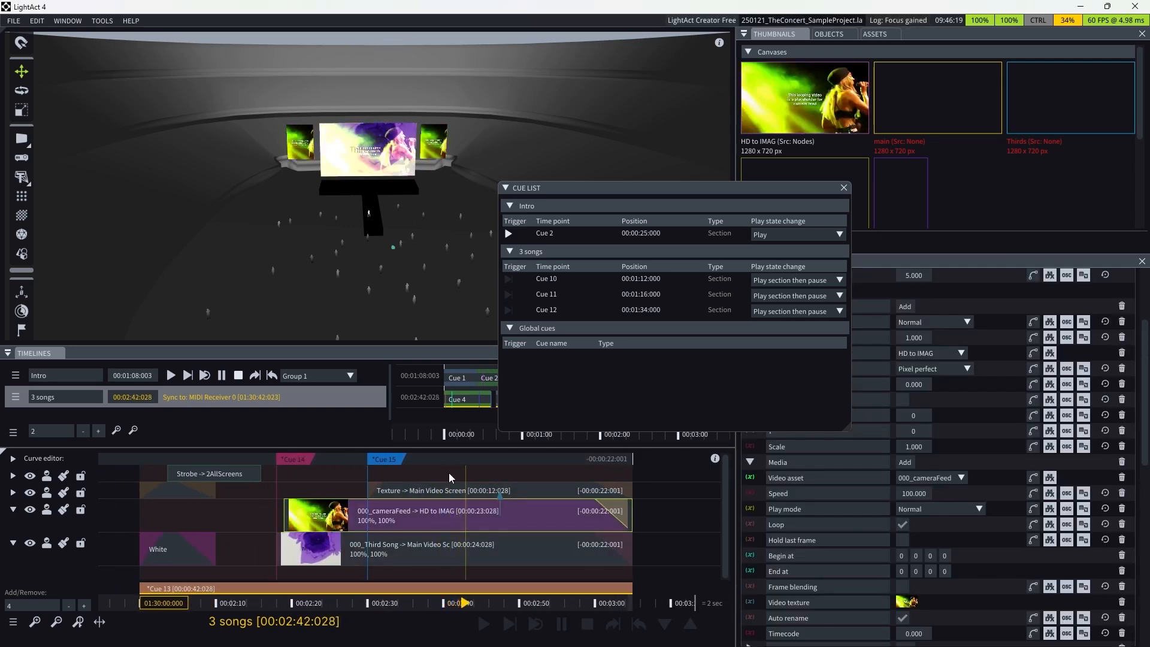
{"action": "right_click", "coordinate": [432, 475]}
{"action": "left_click", "coordinate": [414, 485]}
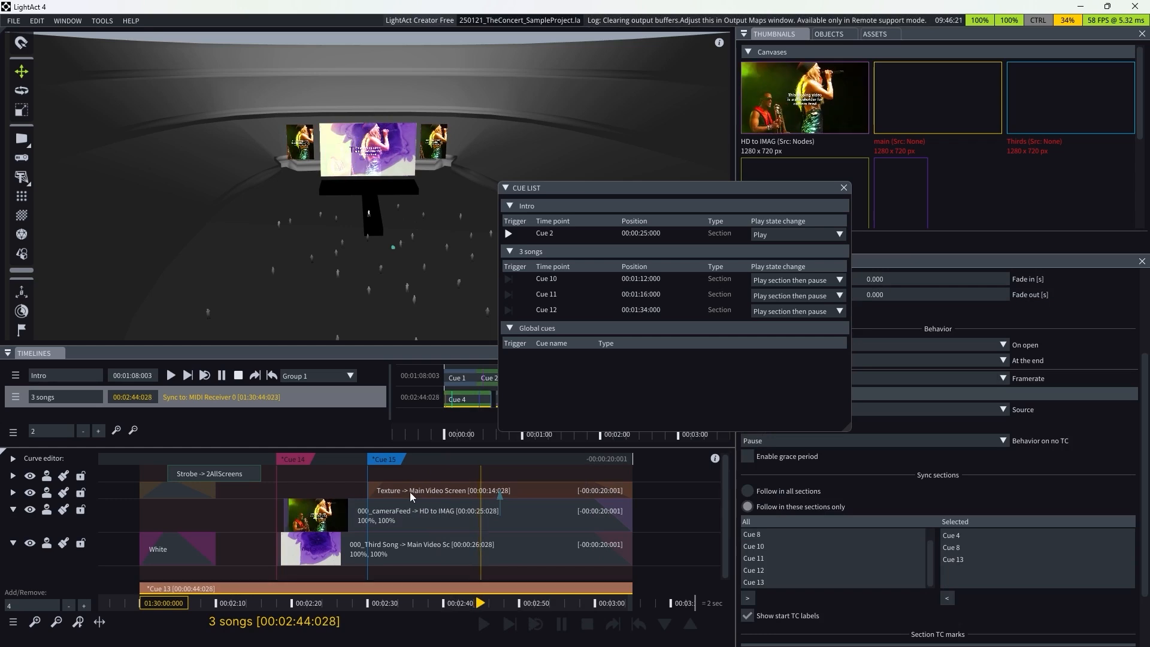
{"action": "right_click", "coordinate": [419, 489]}
{"action": "mouse_move", "coordinate": [462, 458]}
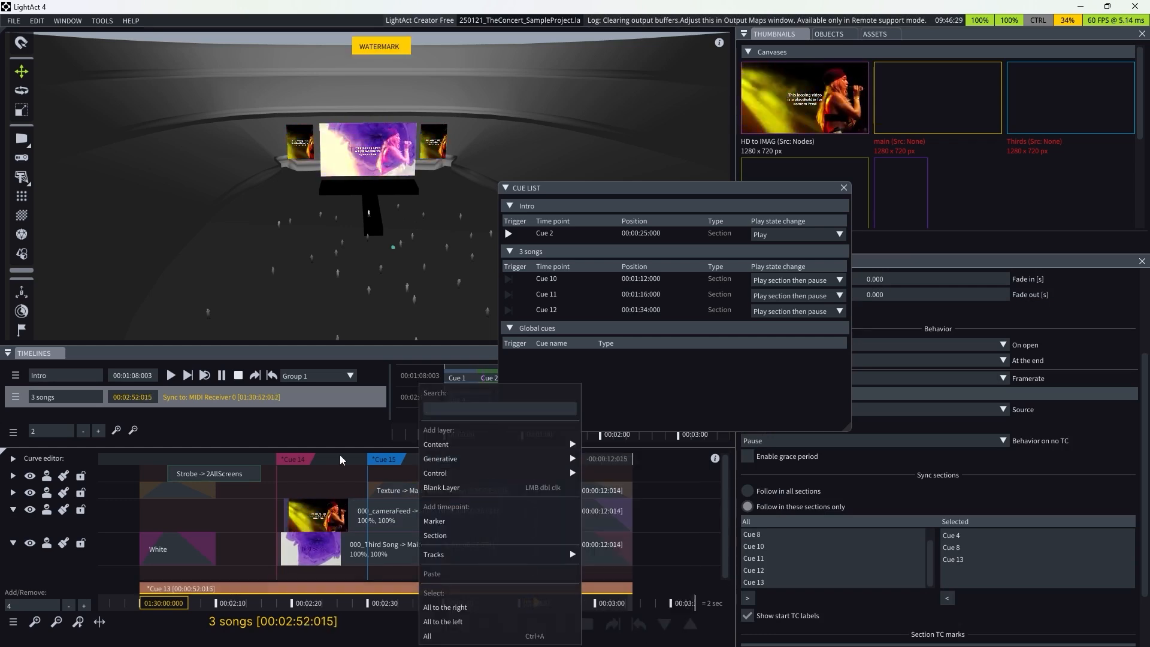
{"action": "left_click", "coordinate": [346, 474]}
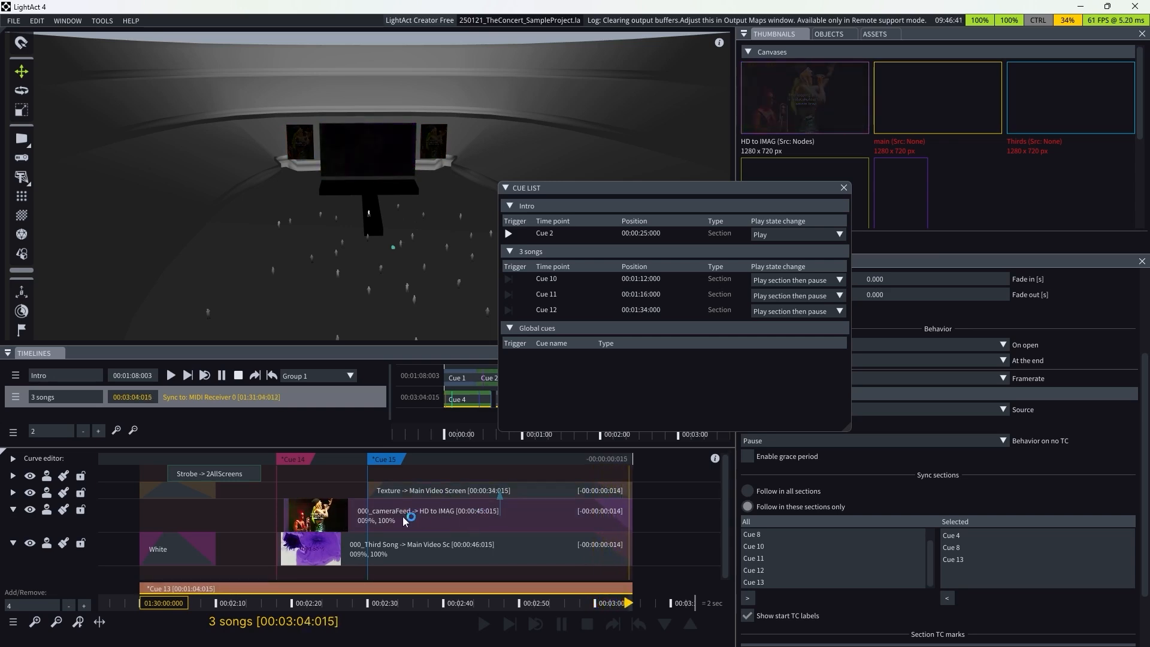
Step: Move the 3 songs playhead to about 00:02:44, select the Texture layer, and narrow the cue list window to uncover its render properties
{"action": "left_click", "coordinate": [473, 516]}
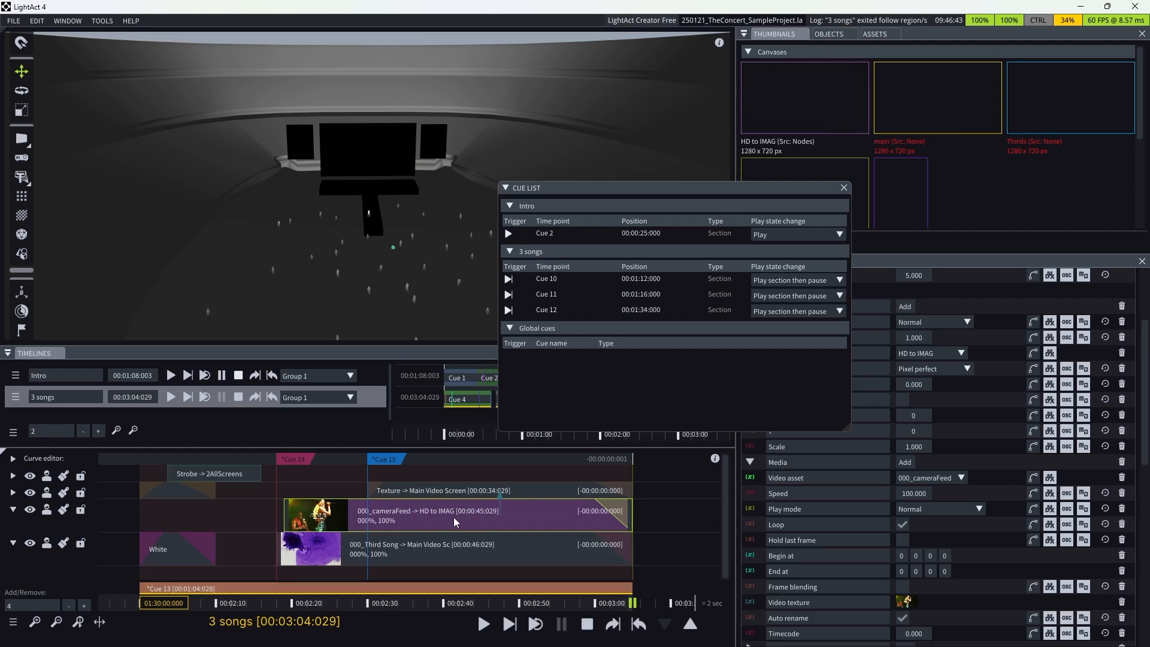
{"action": "left_click", "coordinate": [480, 602]}
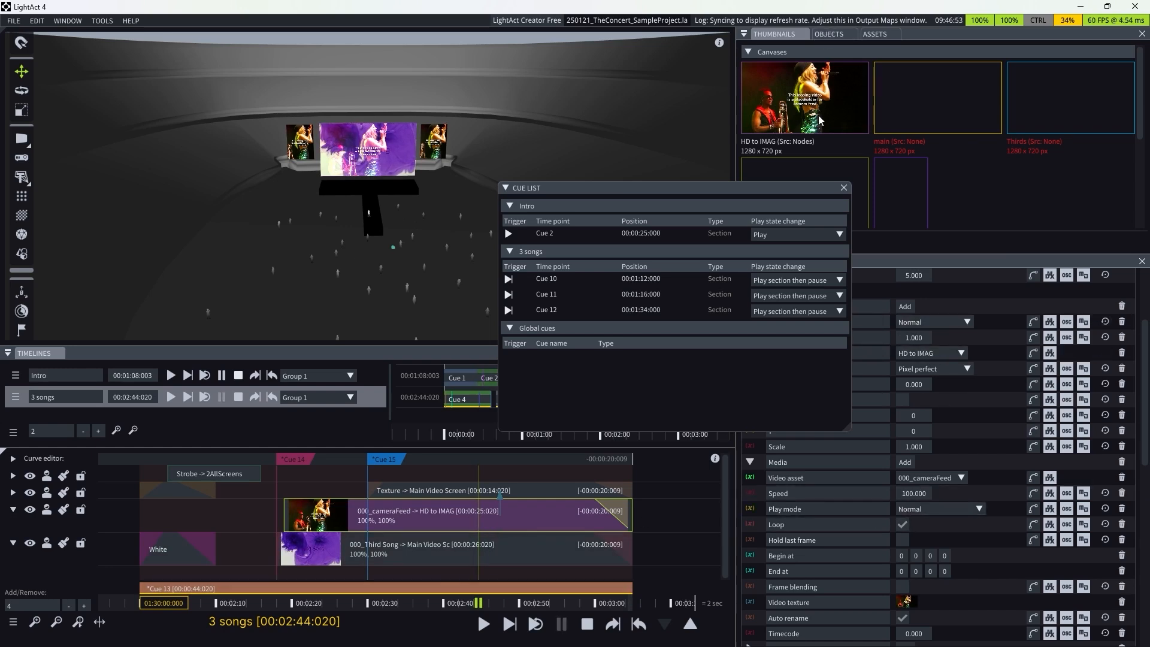
{"action": "left_click", "coordinate": [440, 487]}
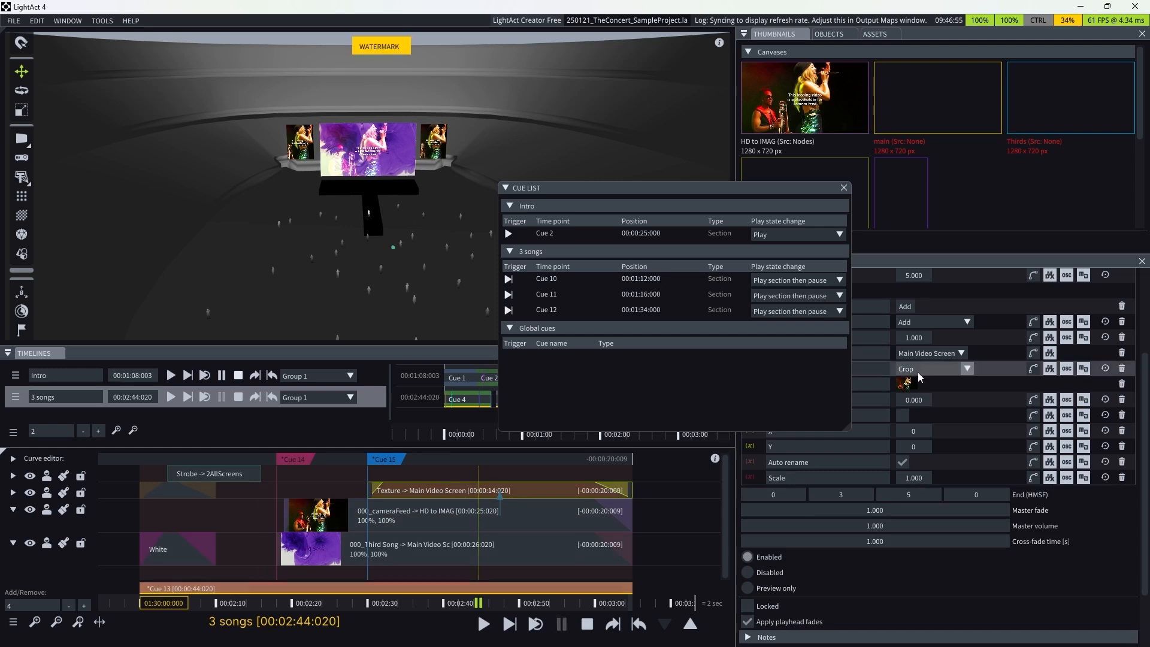
{"action": "left_click_drag", "start_coordinate": [838, 427], "coordinate": [715, 404]}
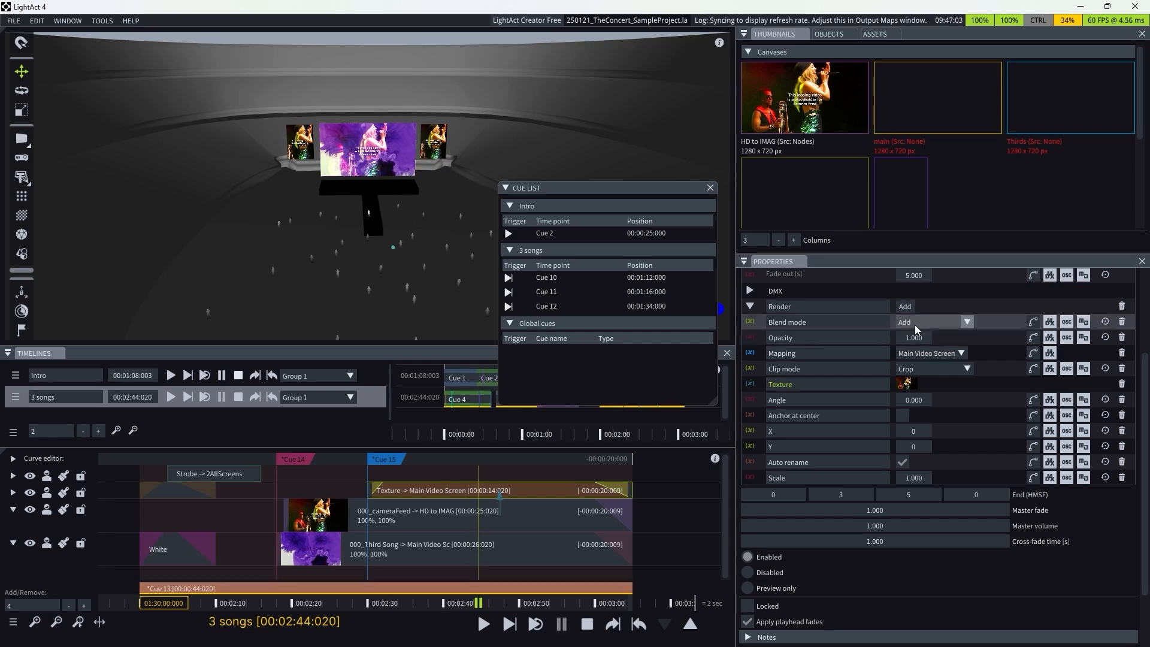
Step: Switch the Texture layer's track off and on twice to compare the main video screen with and without it
{"action": "left_click", "coordinate": [33, 491]}
{"action": "left_click", "coordinate": [33, 491]}
{"action": "left_click", "coordinate": [33, 491]}
{"action": "left_click", "coordinate": [33, 490]}
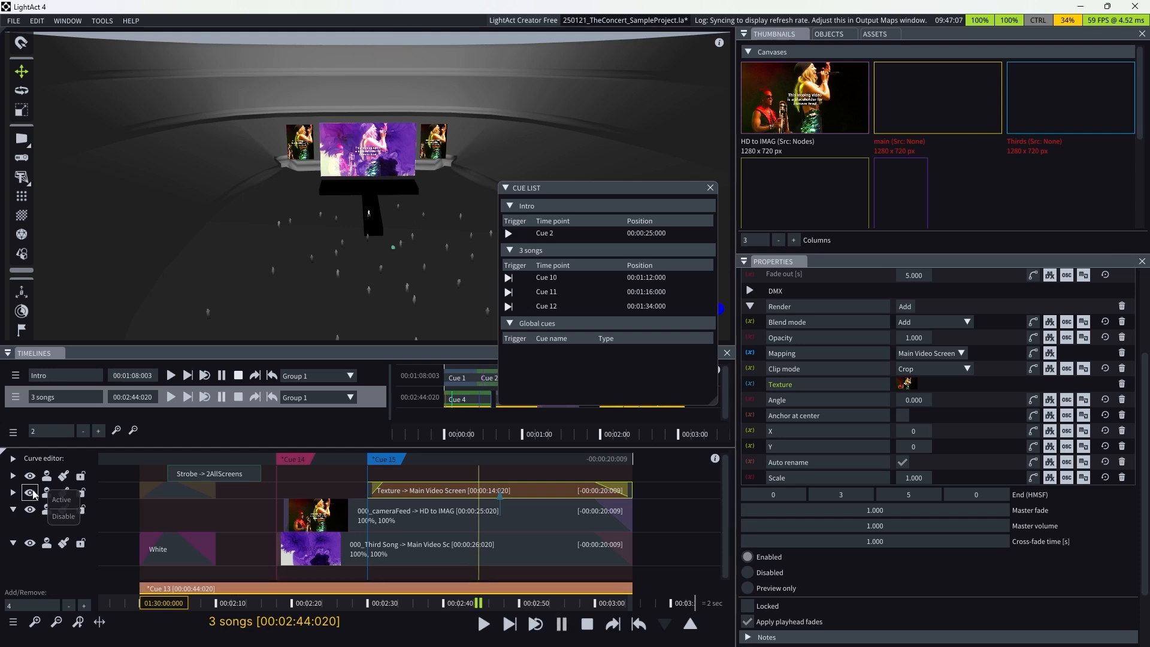
Step: Select the 000_Third Song layer and preview the 3 songs timeline at about 00:02:59 and again at about 00:02:44
{"action": "left_click", "coordinate": [429, 555]}
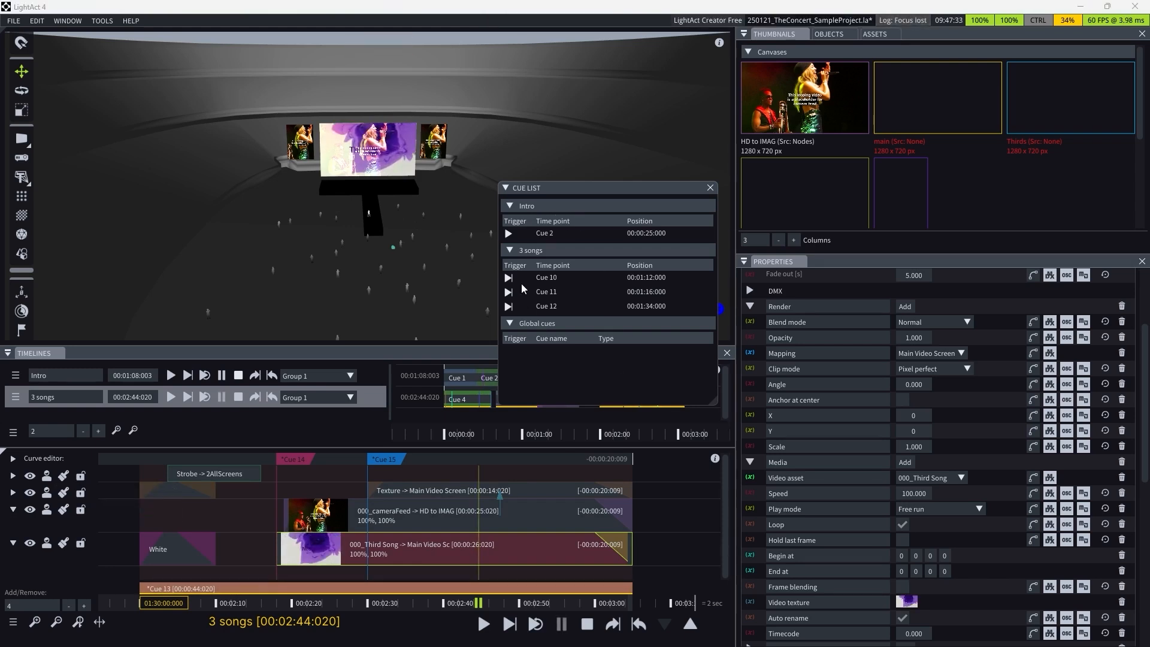
{"action": "left_click", "coordinate": [525, 604]}
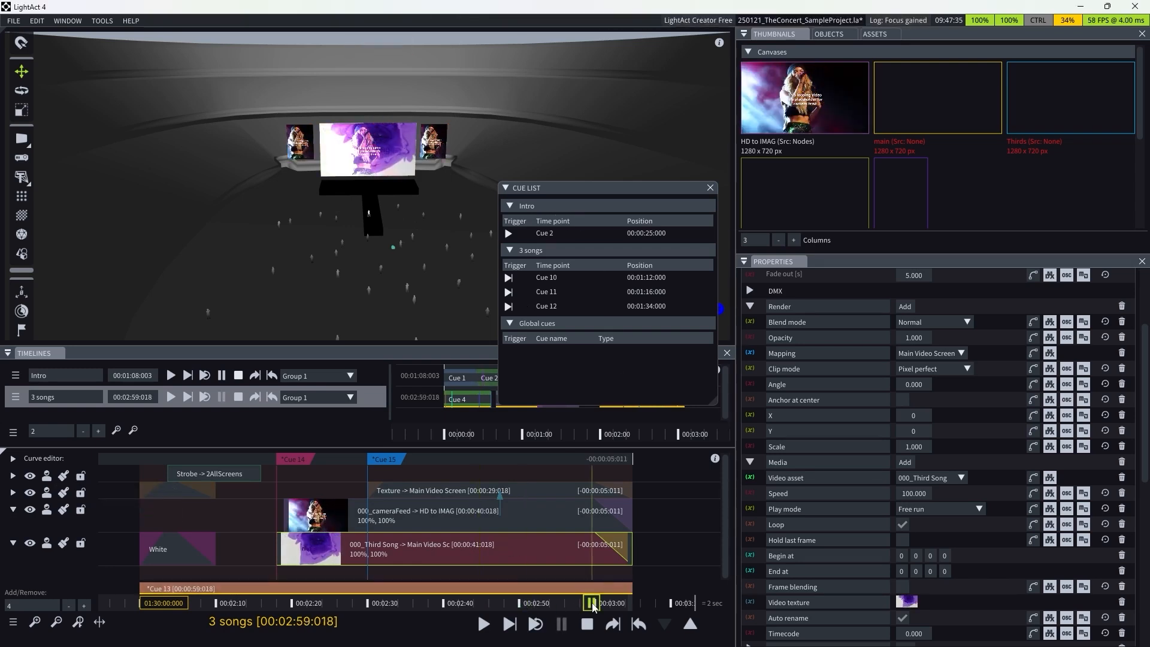
{"action": "left_click", "coordinate": [422, 605]}
{"action": "left_click_drag", "start_coordinate": [421, 606], "coordinate": [479, 605]}
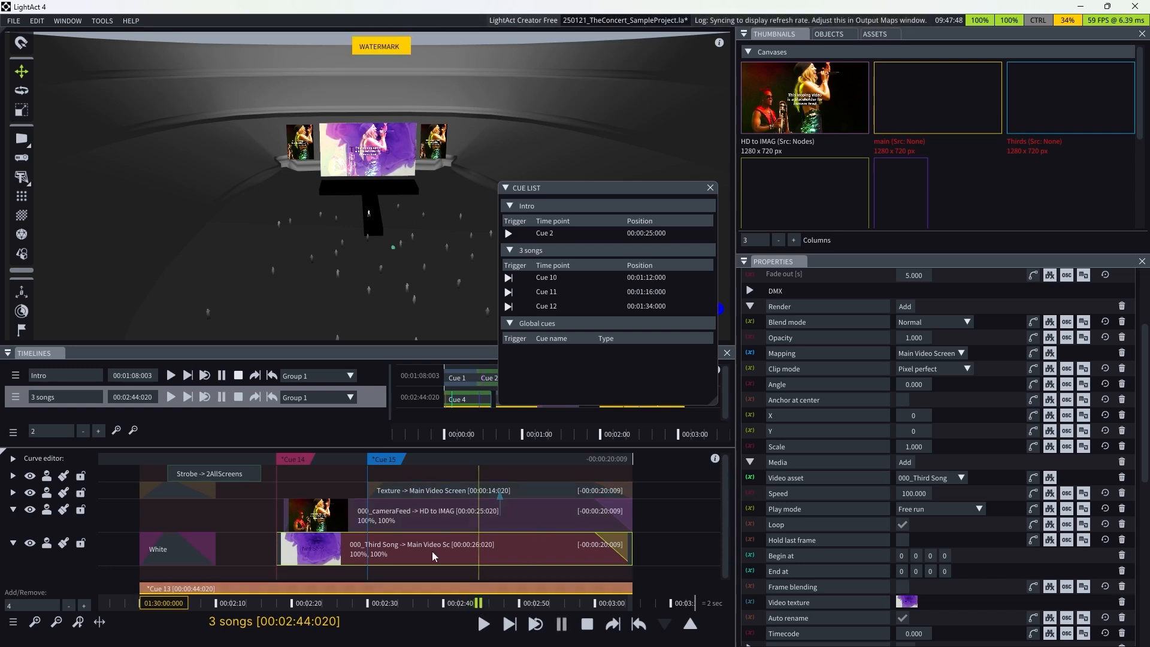
Step: Review the 000_Third Song layer's media settings and move the 3 songs playhead to about 00:02:36, just after the start of Cue 15
{"action": "scroll", "coordinate": [477, 557], "scroll_direction": "down", "scroll_amount": 3}
{"action": "scroll", "coordinate": [476, 558], "scroll_direction": "up", "scroll_amount": 3}
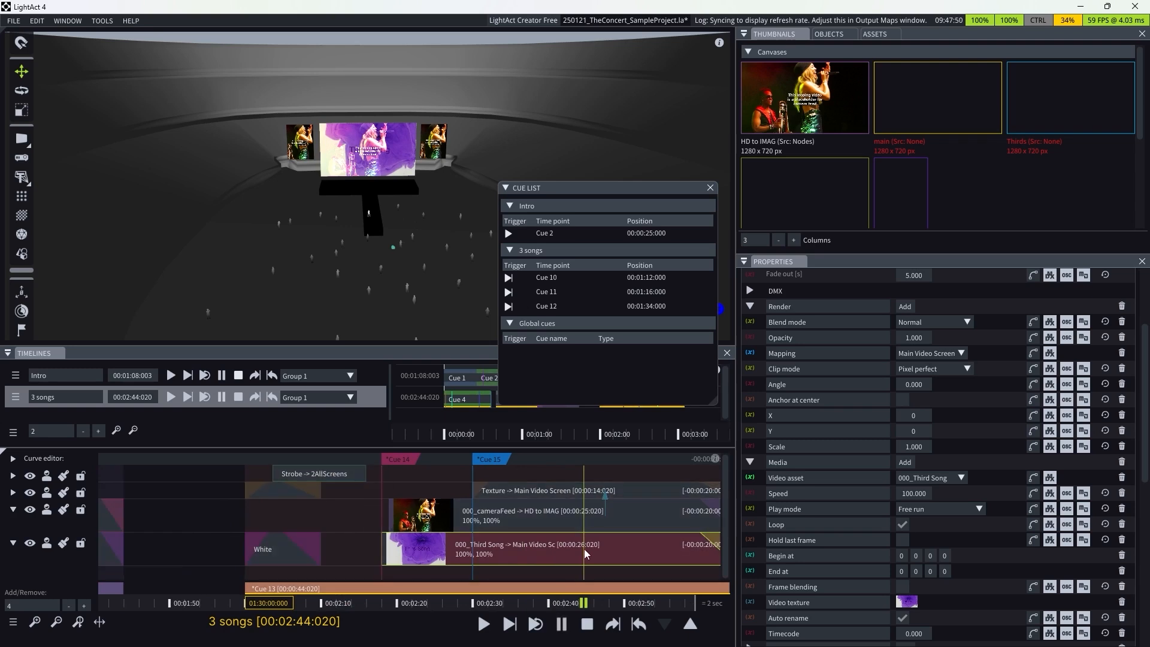
{"action": "scroll", "coordinate": [793, 541], "scroll_direction": "down", "scroll_amount": 3}
{"action": "scroll", "coordinate": [407, 498], "scroll_direction": "down", "scroll_amount": 2}
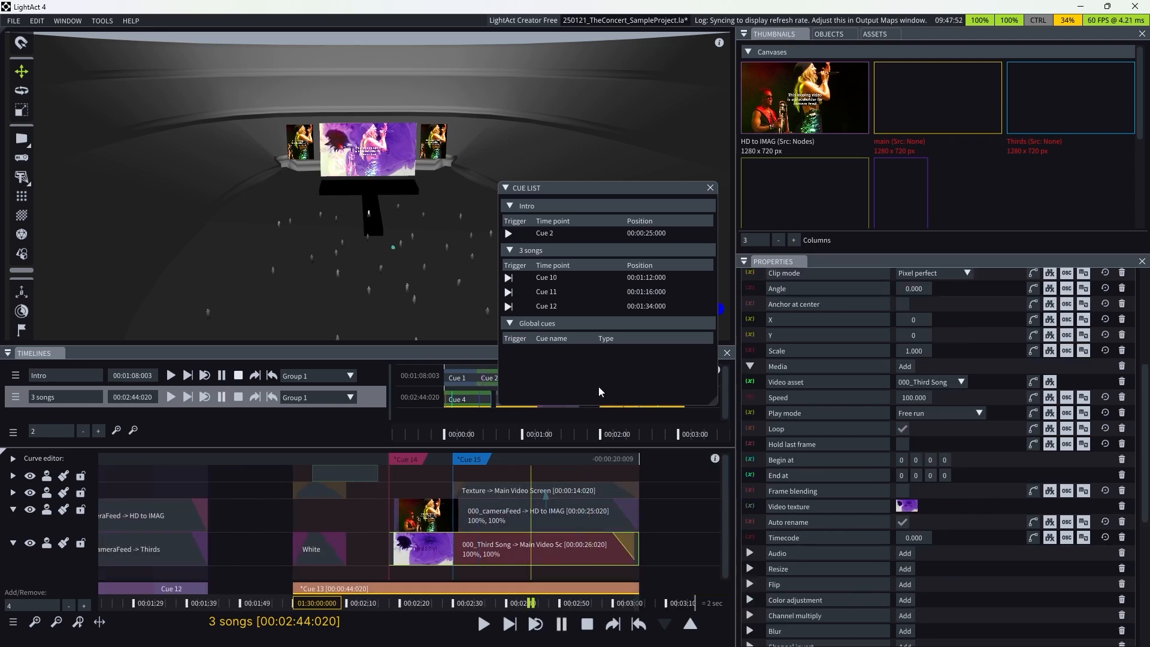
{"action": "left_click", "coordinate": [488, 607]}
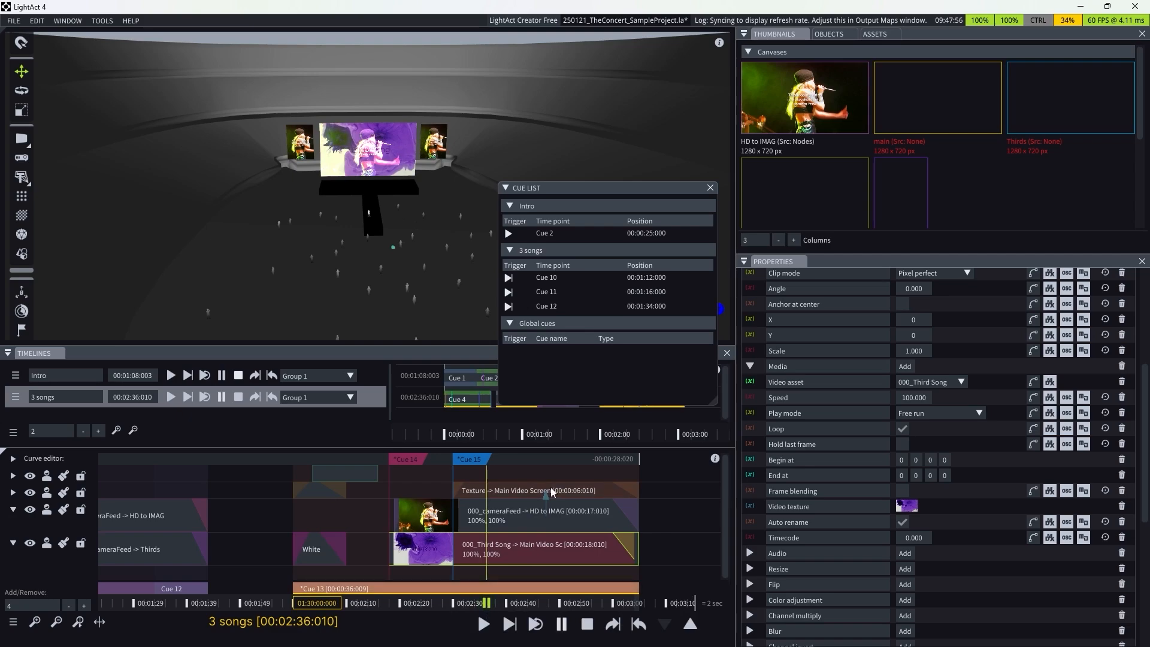